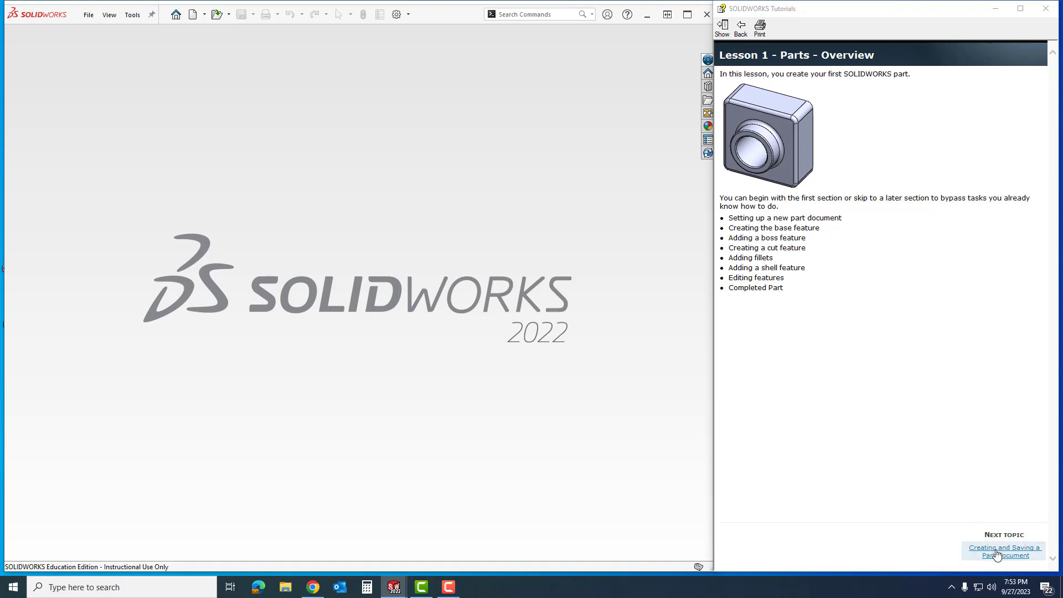
Step: Create a new part document and set its units to MMGS (millimeter, gram, second)
left_click(1016, 554)
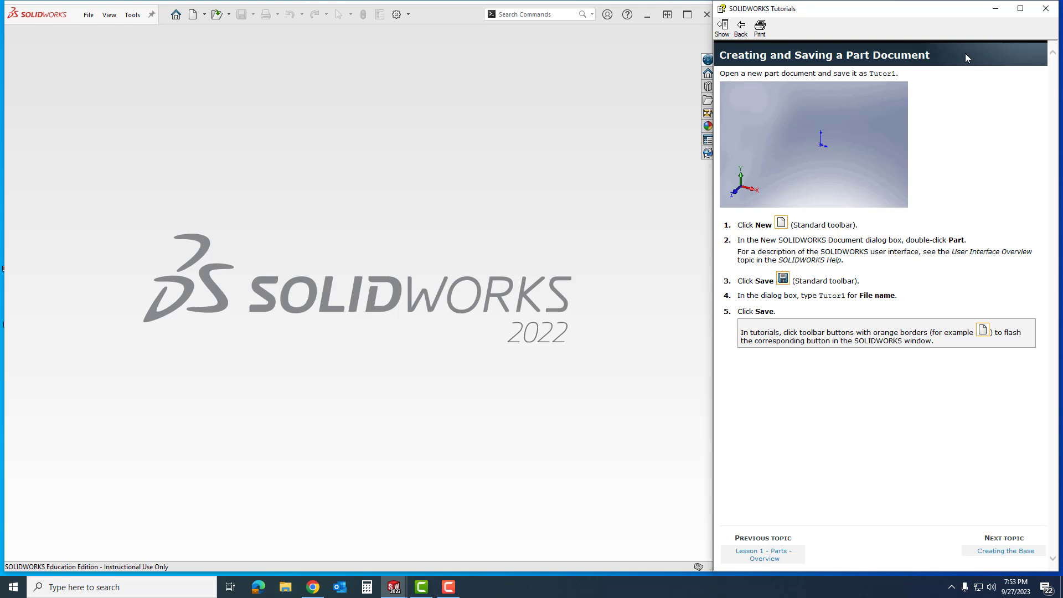
left_click(193, 15)
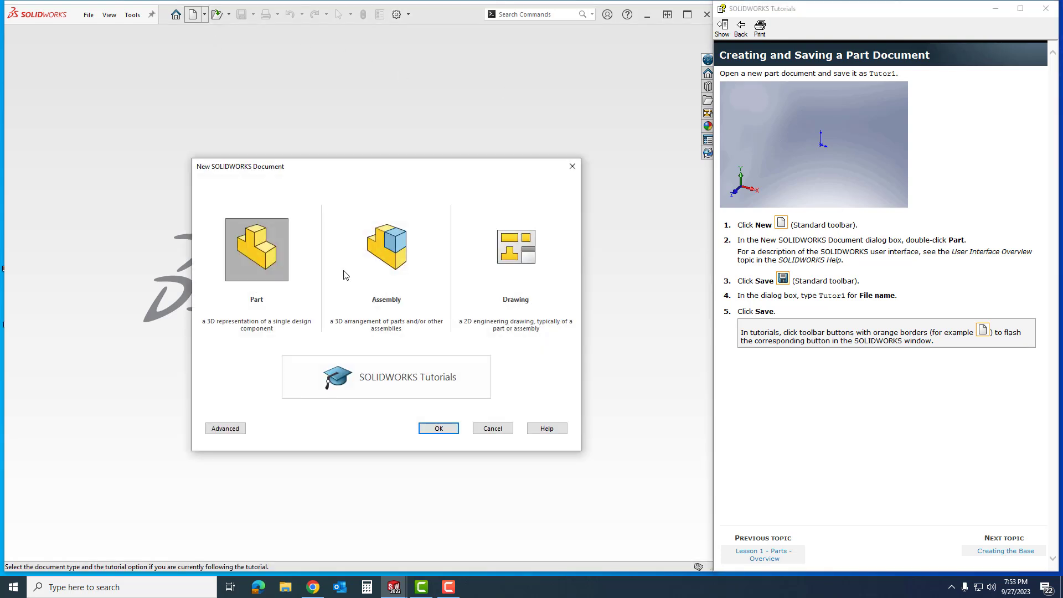
left_click(252, 256)
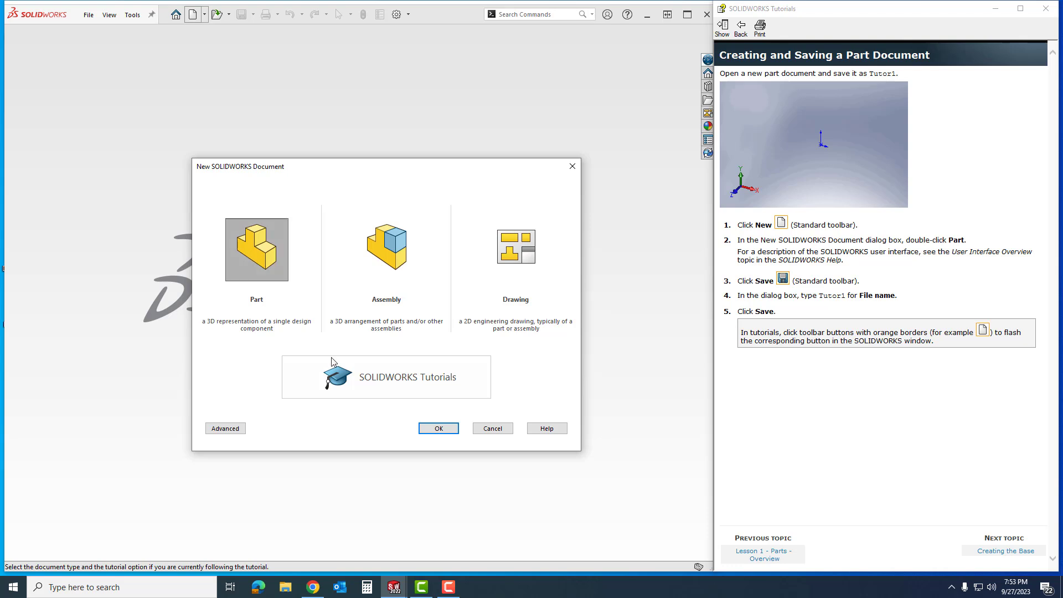
left_click(439, 429)
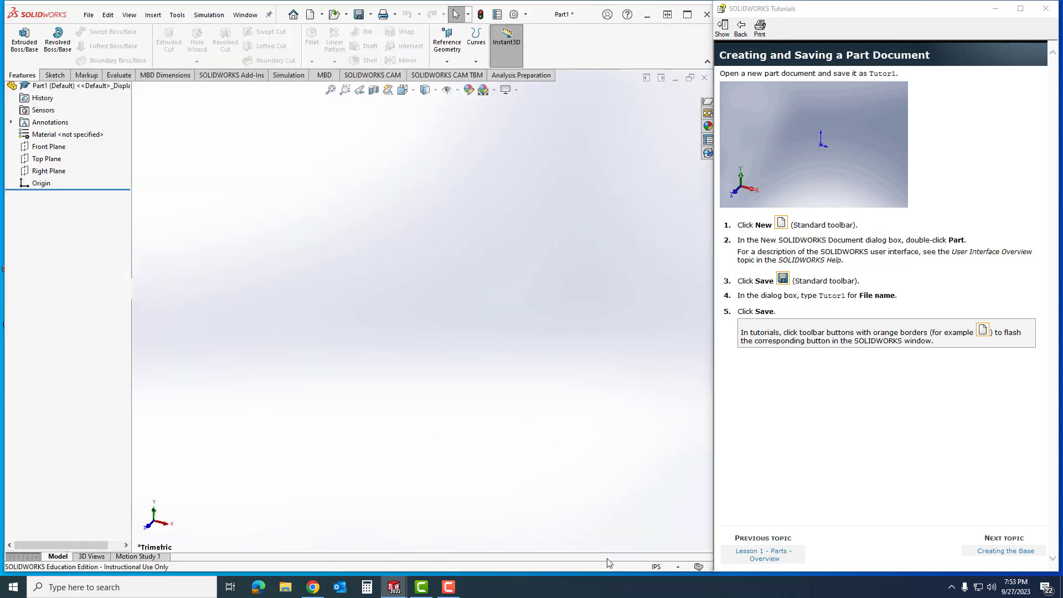
left_click(662, 567)
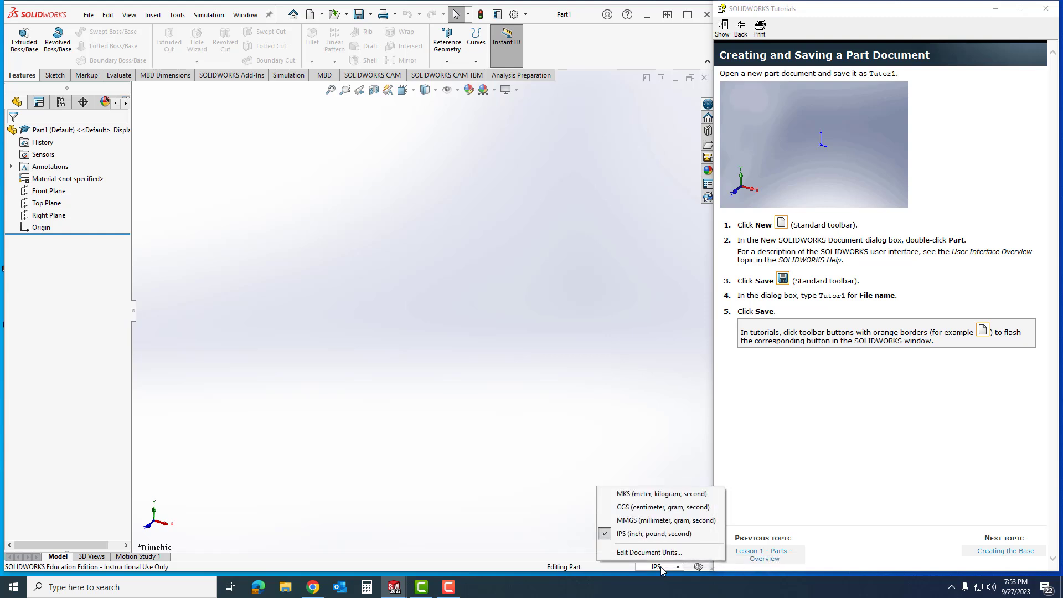
left_click(662, 521)
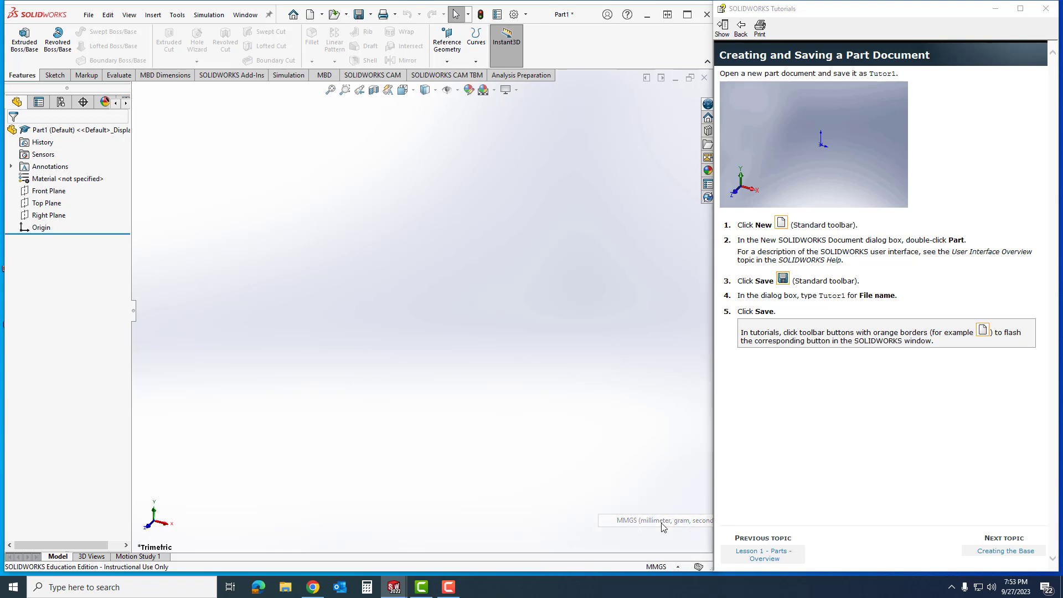
Step: Save the new part document under the file name Tutor1
left_click(361, 15)
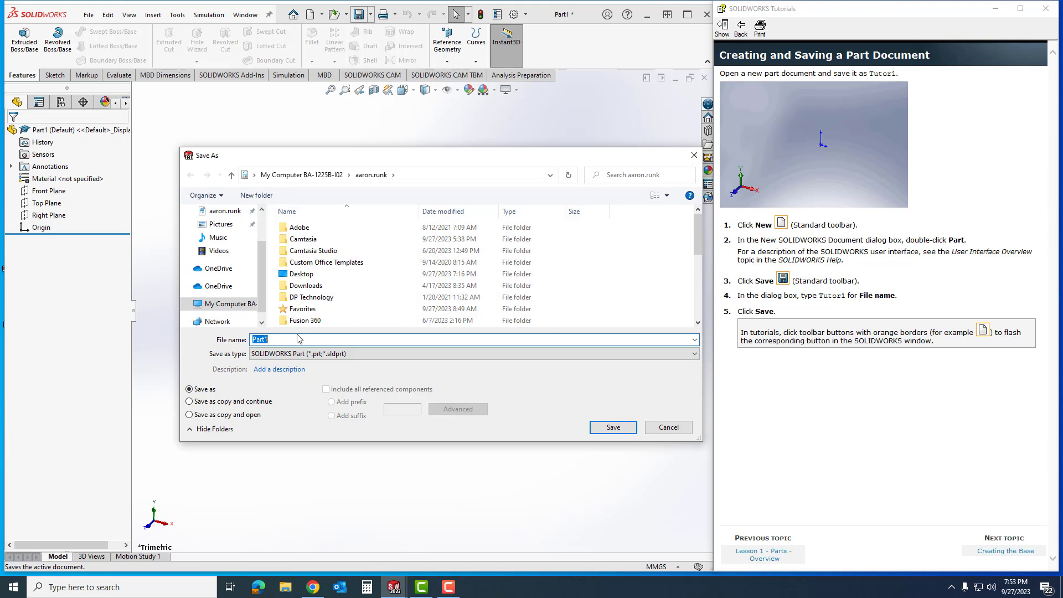
type("Tutor1")
left_click(613, 427)
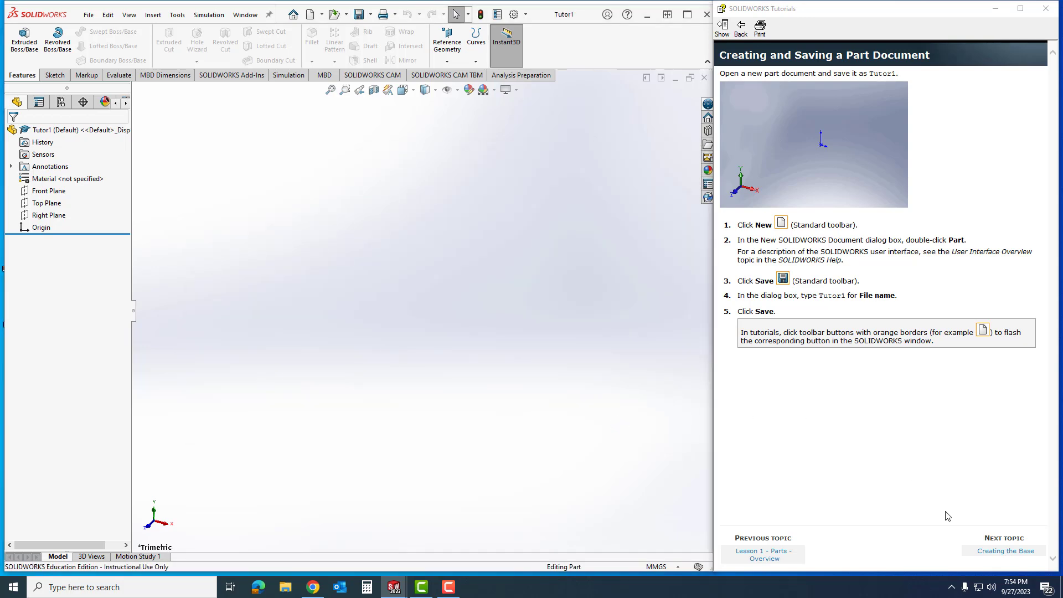
Step: Advance the tutorial to Sketching the Base and start an Extruded Boss/Base sketch on the Front Plane
left_click(985, 554)
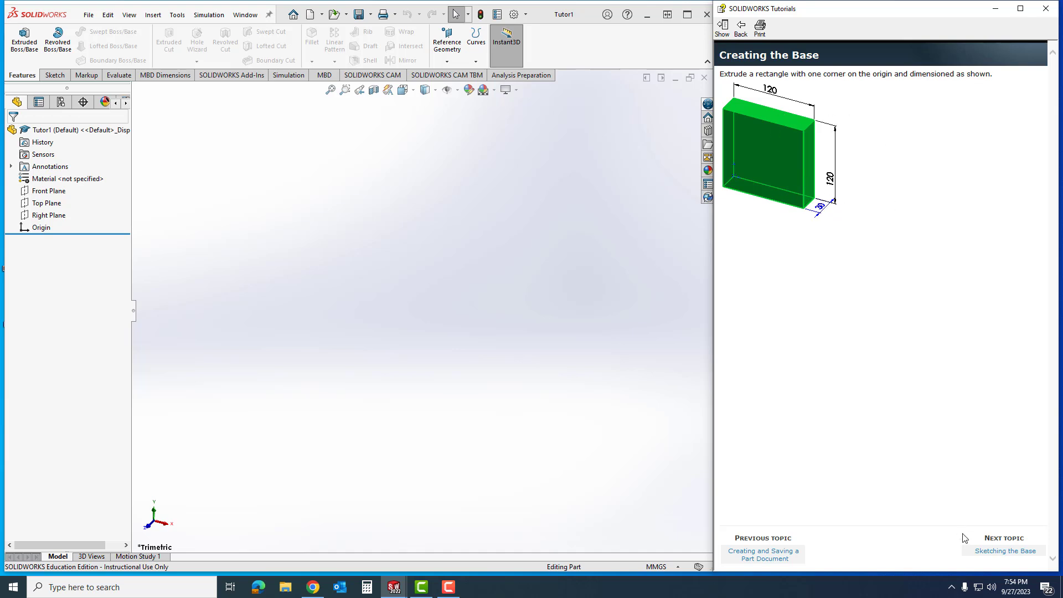
left_click(1004, 551)
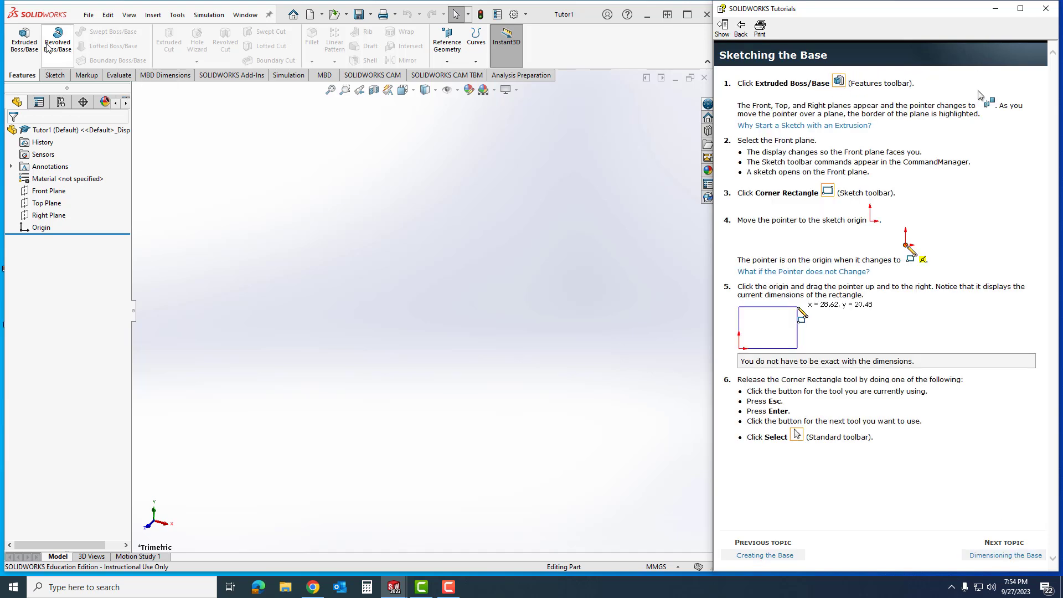
left_click(26, 43)
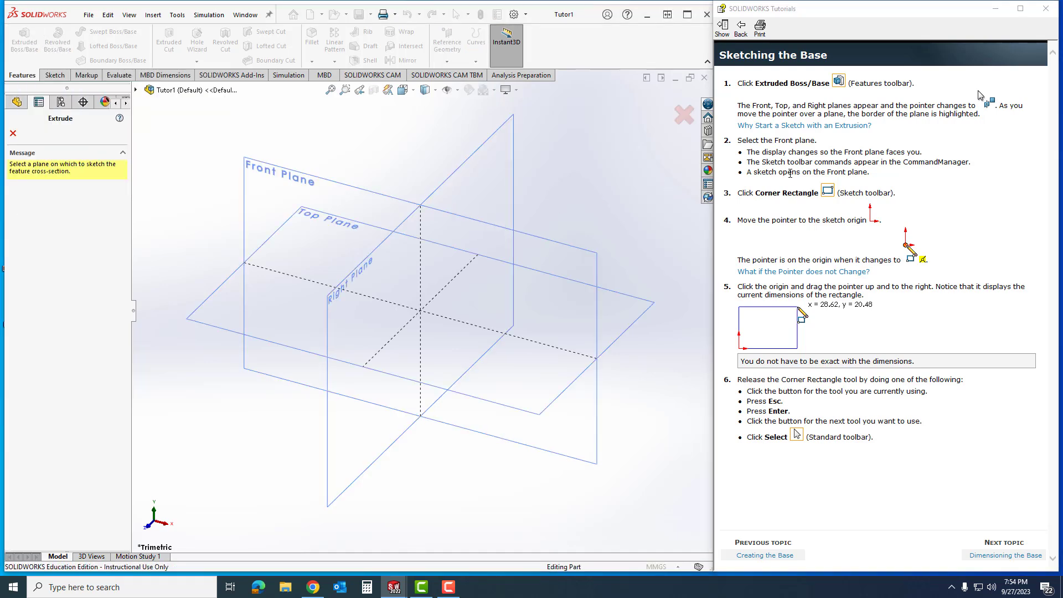
left_click(282, 183)
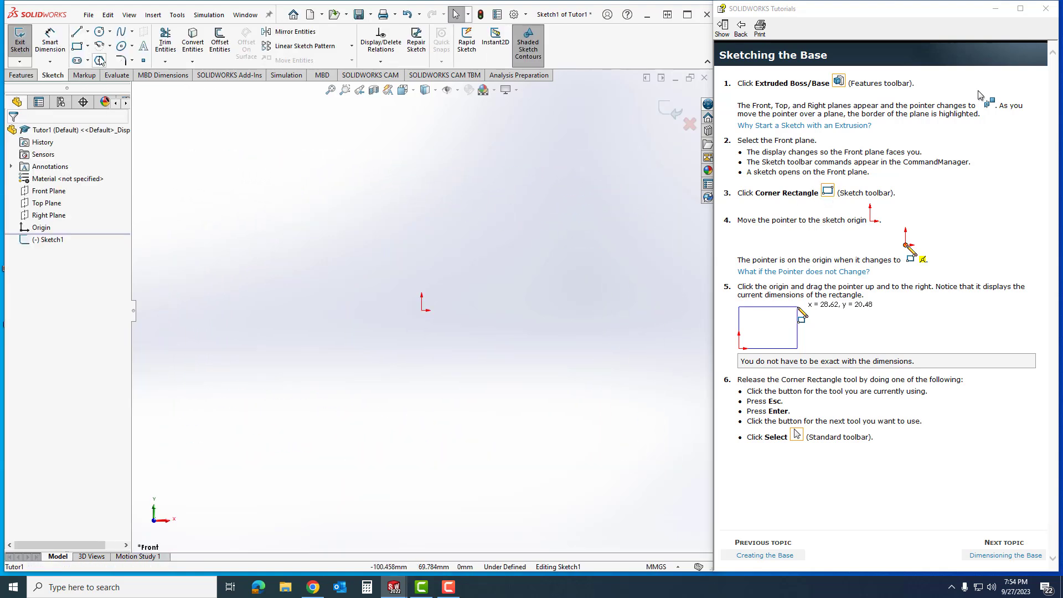
Step: Sketch a corner rectangle about 29.4 mm wide and 11.9 mm high, starting at the origin and extending up and to the right
left_click(78, 45)
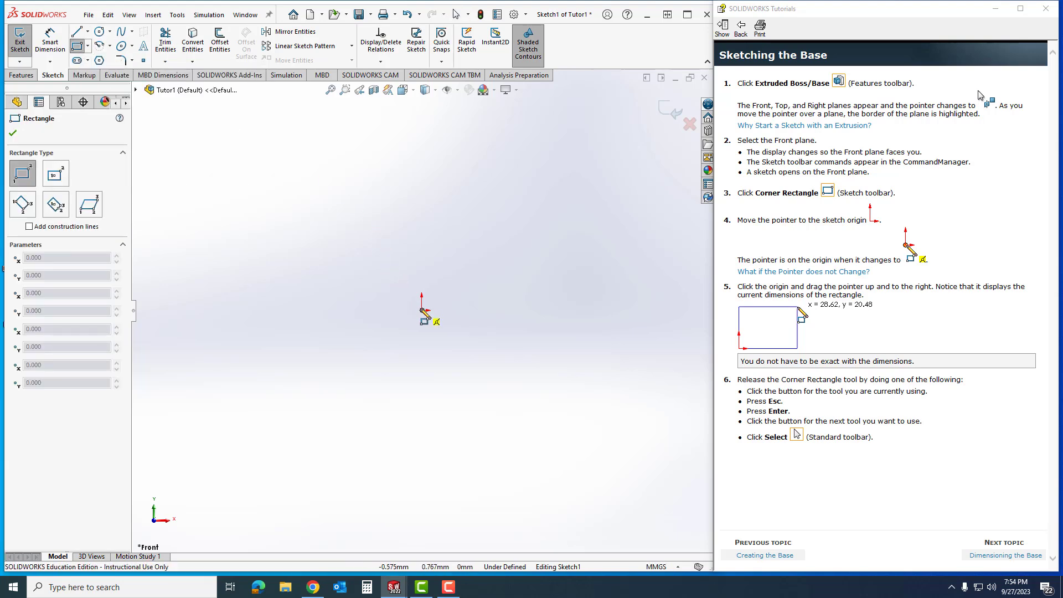
mouse_move(422, 310)
left_mouse_down()
mouse_move(563, 221)
mouse_move(525, 259)
mouse_move(465, 290)
mouse_move(464, 306)
mouse_move(398, 310)
mouse_move(506, 240)
mouse_move(569, 240)
left_mouse_up()
scroll(465, 290, "down", 4)
scroll(399, 310, "down", 6)
scroll(432, 290, "up", 1)
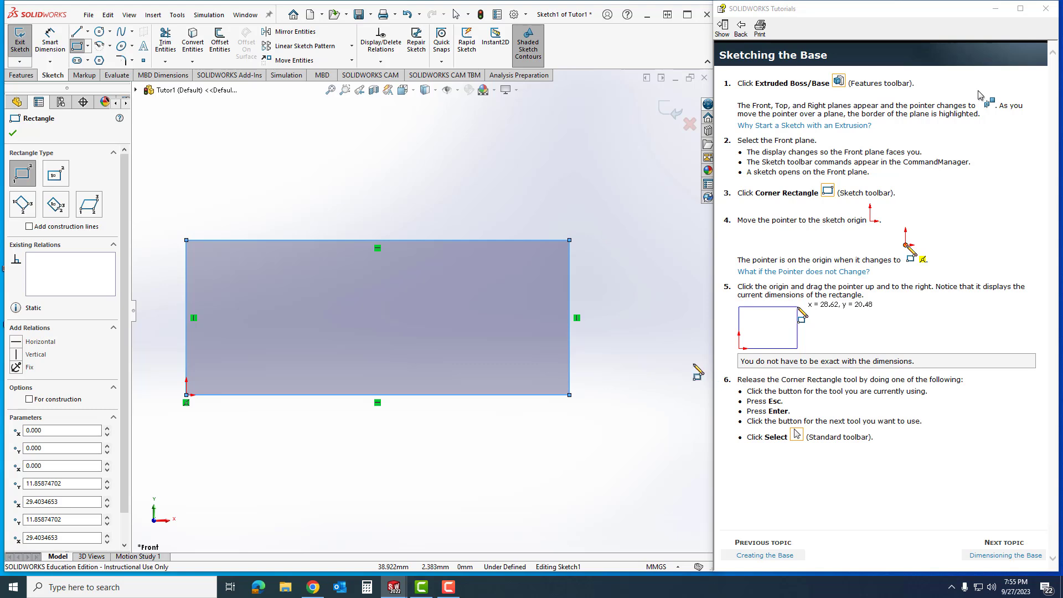
key("Escape")
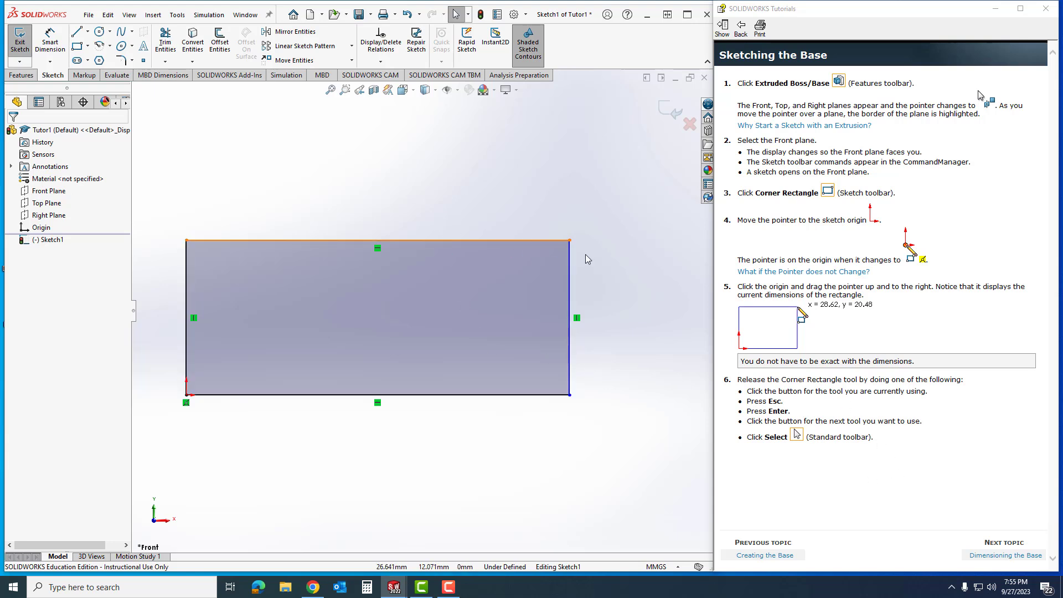
Step: Following the Dimensioning the Base topic, dimension the rectangle's top edge with Smart Dimension and set it to 120 mm
left_click(991, 554)
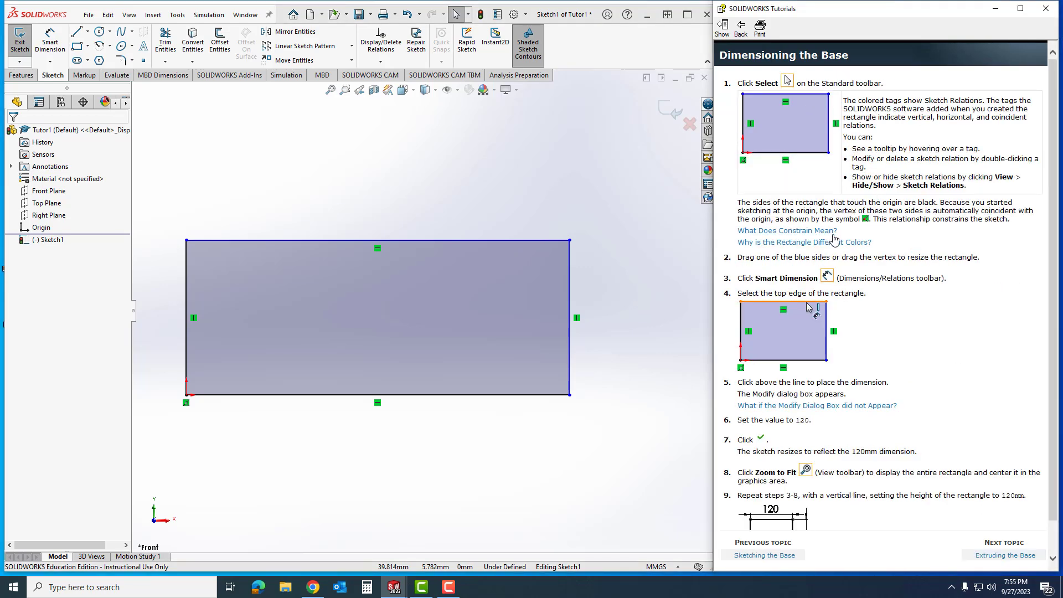
mouse_move(783, 249)
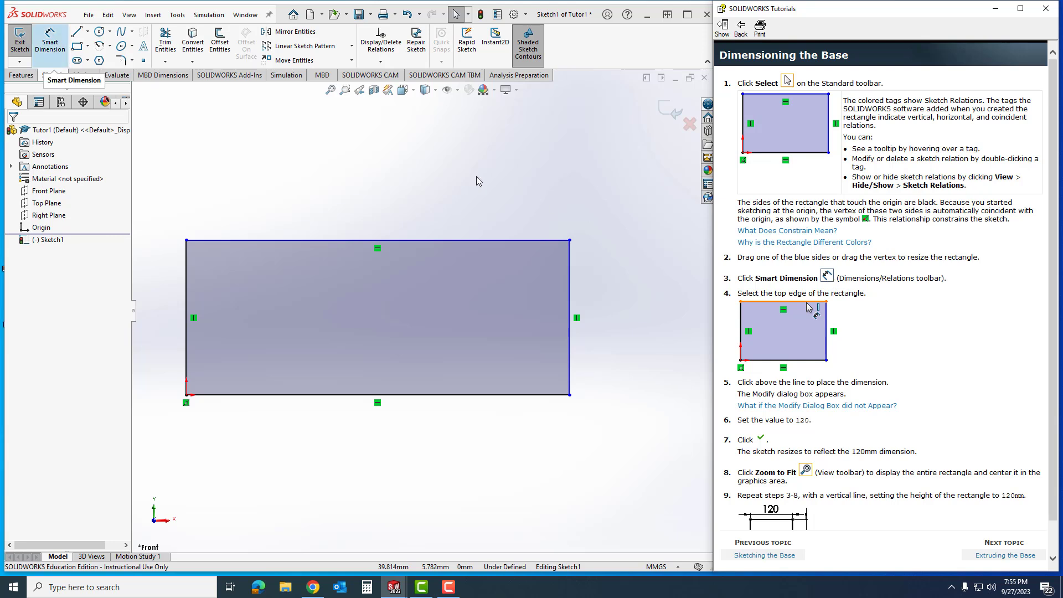
left_click(58, 45)
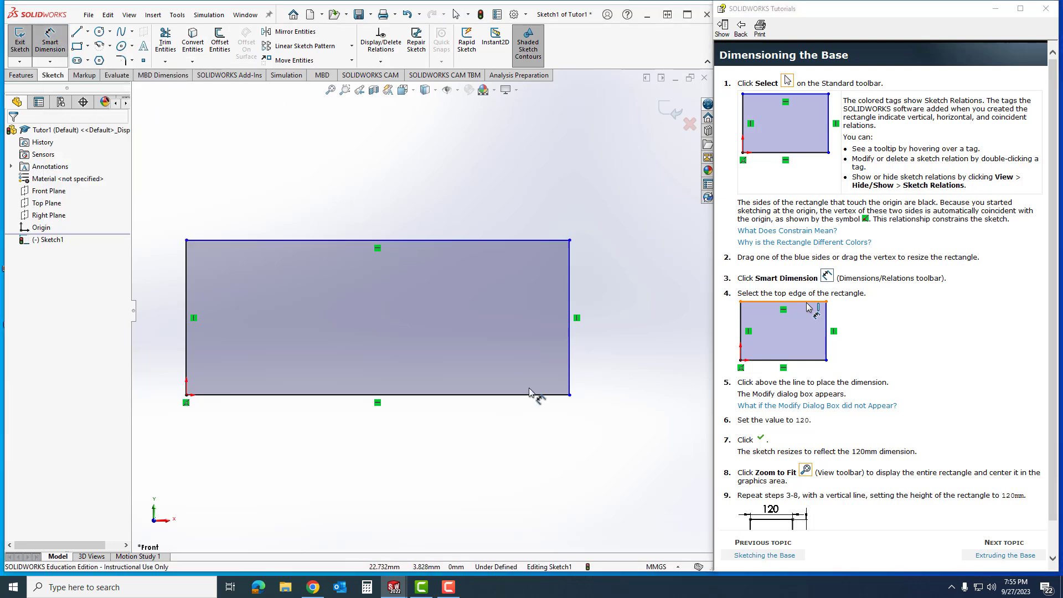
scroll(813, 425, "down", 1)
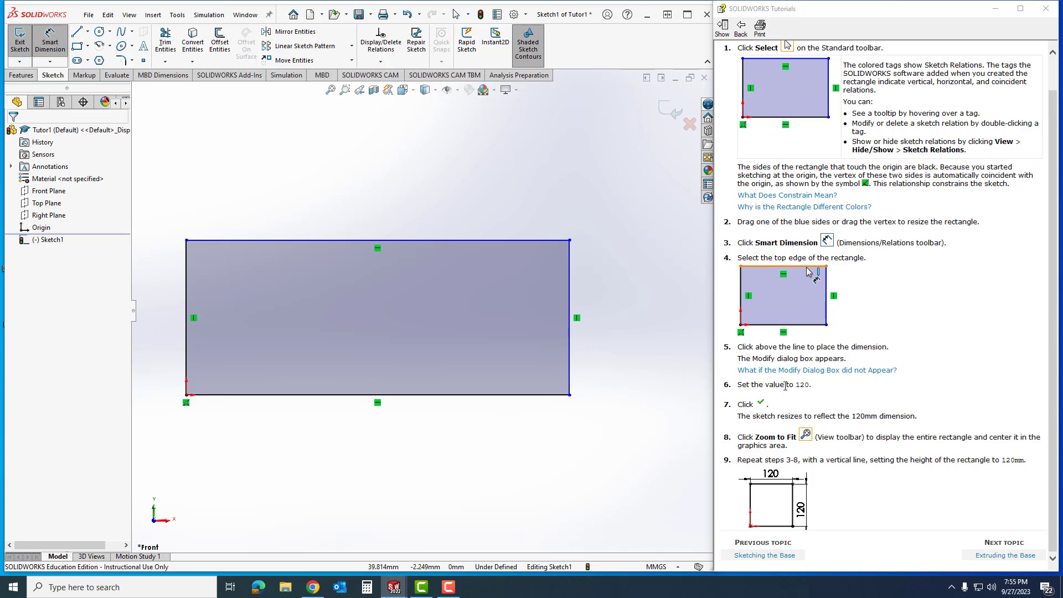
left_click(443, 243)
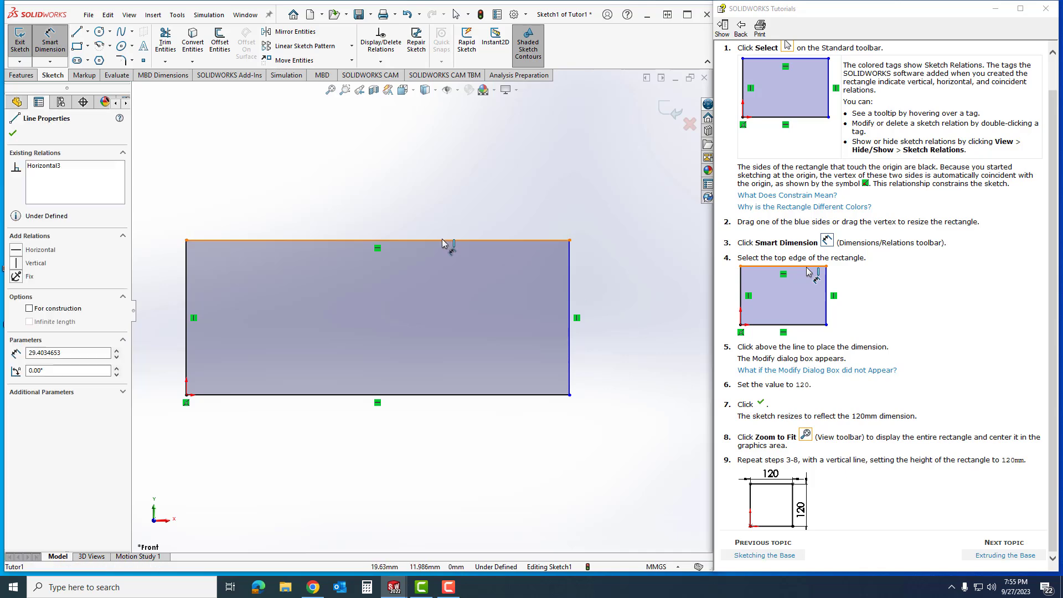
left_click(429, 174)
type("120")
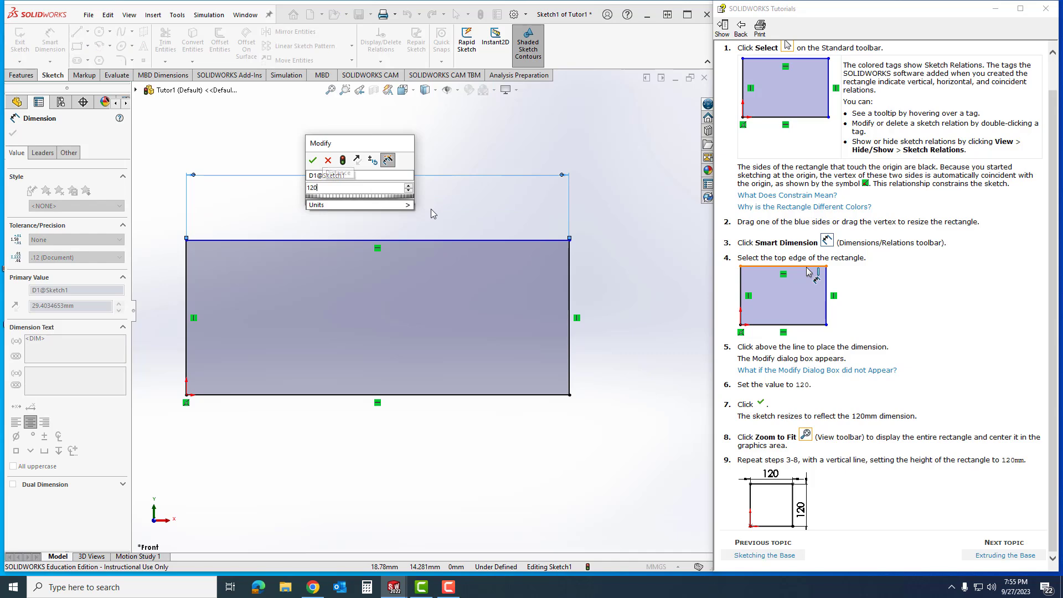
left_click(313, 161)
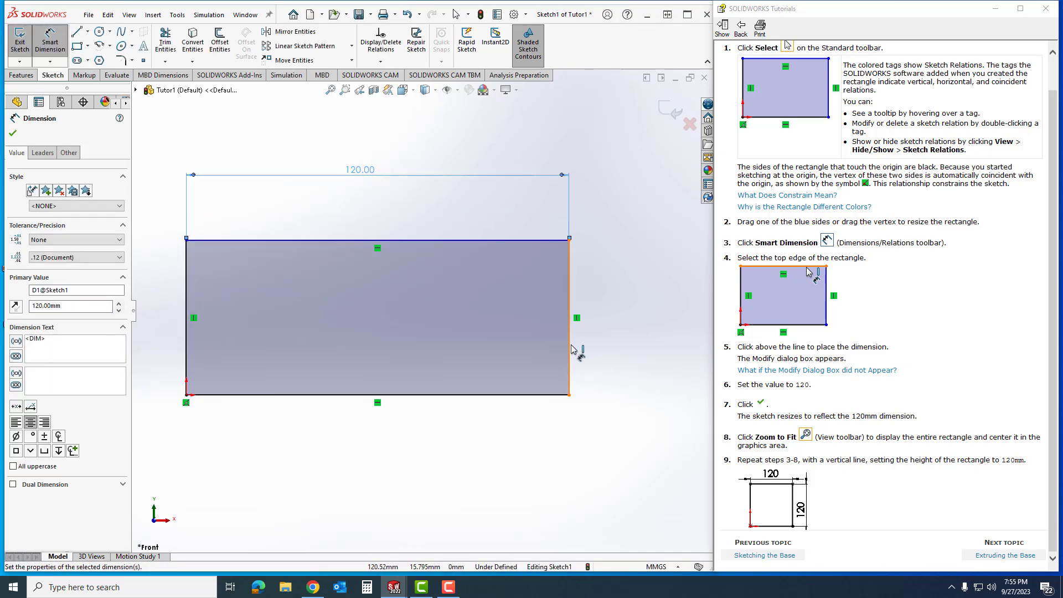
Step: Dimension the rectangle's right vertical edge, placing the dimension outside it, and set the height to 120 mm
left_click(572, 348)
left_click(633, 323)
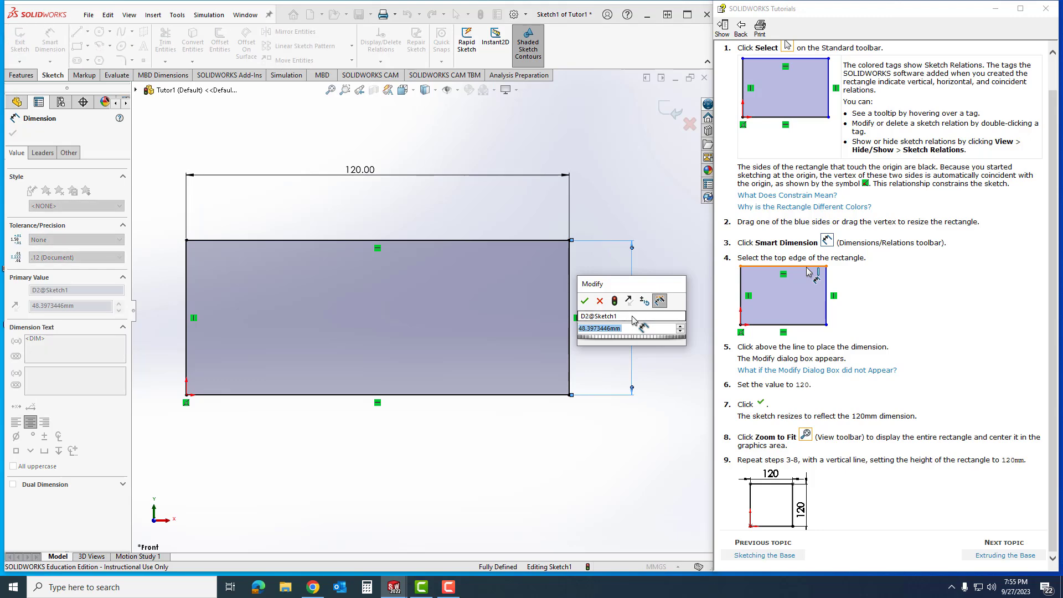
type("120")
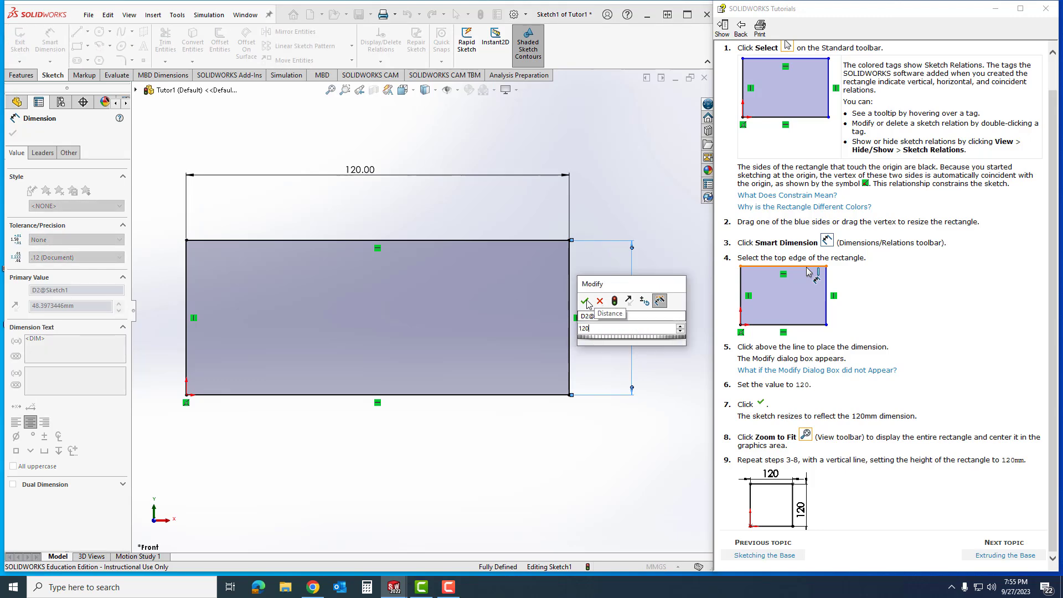
left_click(585, 301)
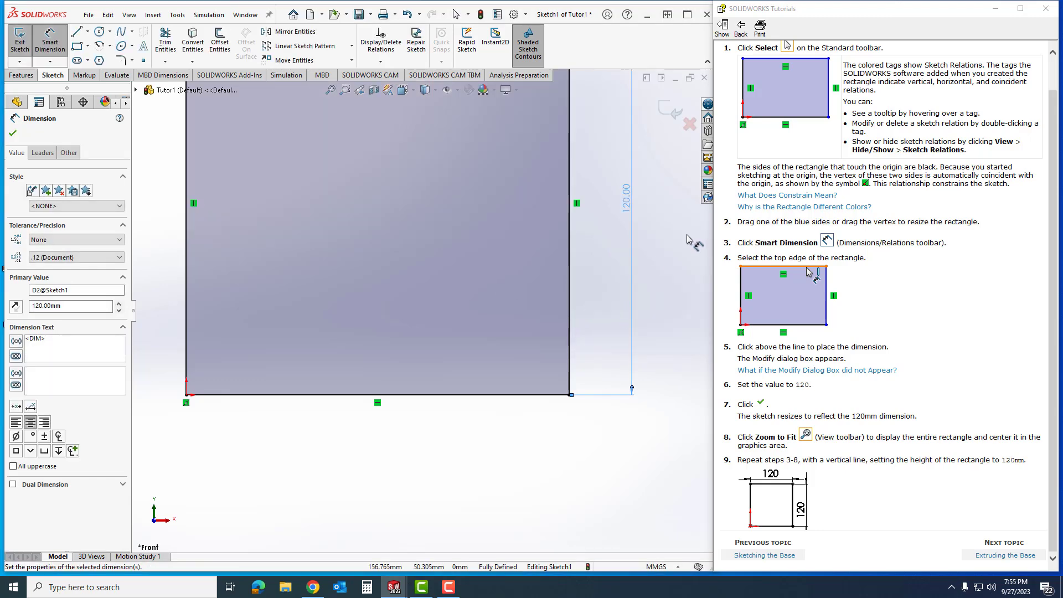
key("f")
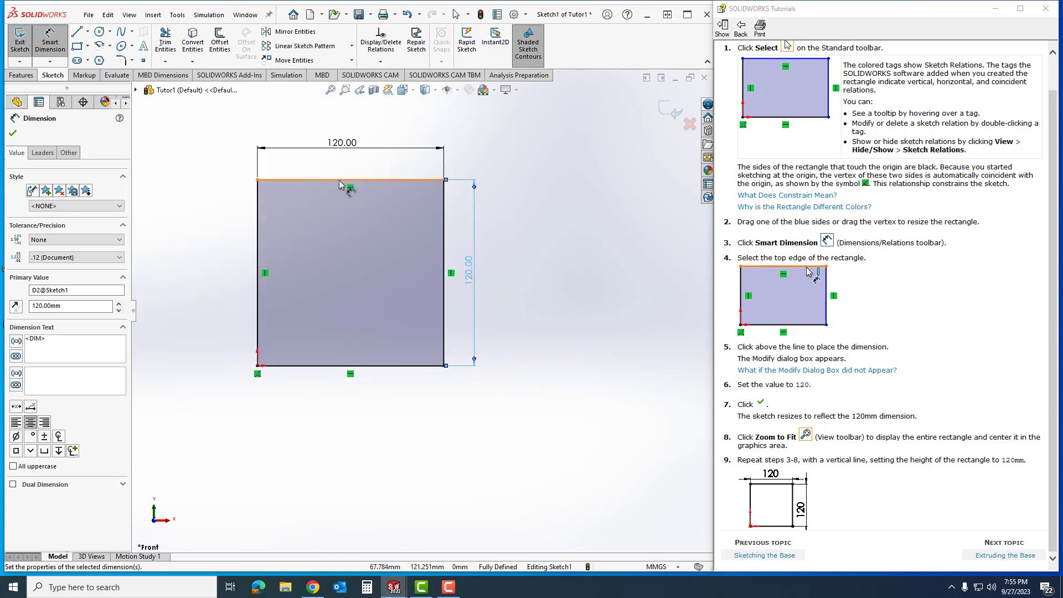
scroll(296, 157, "down", 2)
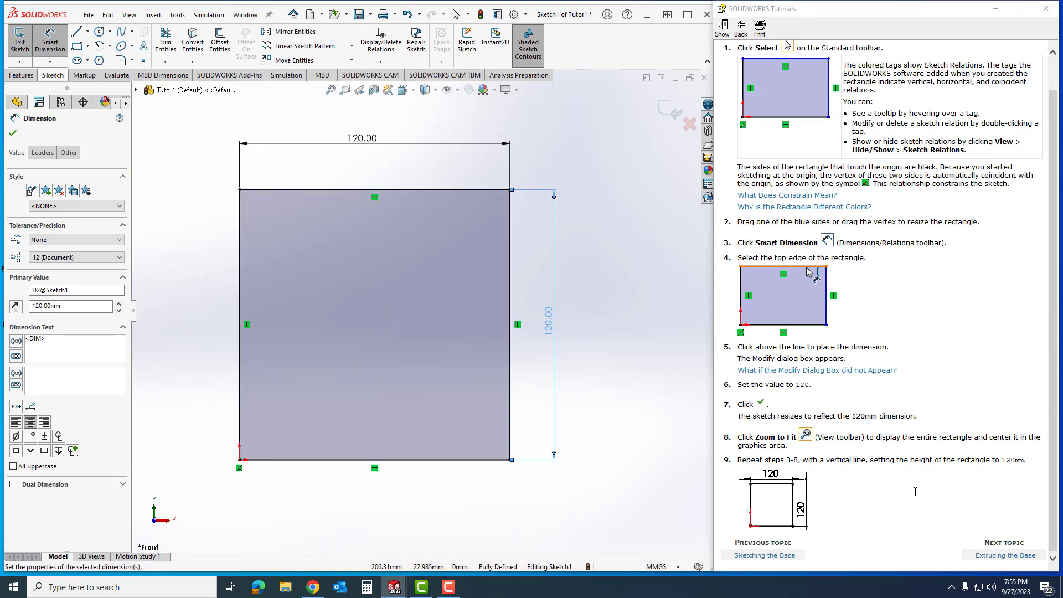
Step: Exit the sketch and extrude the square base with a Blind depth of 30 mm, as the Extruding the Base topic describes
left_click(995, 558)
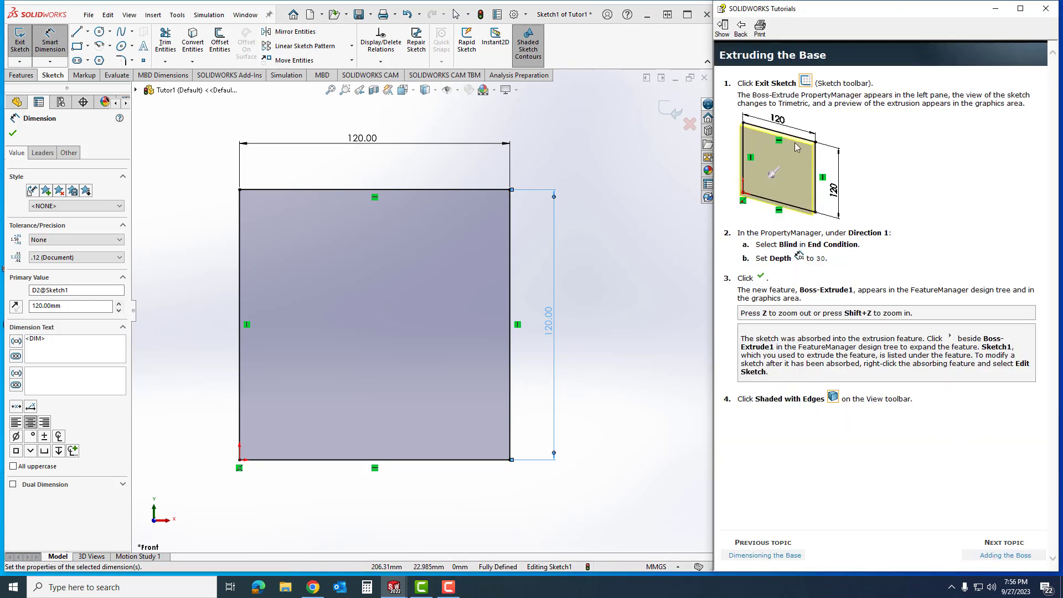
left_click(20, 38)
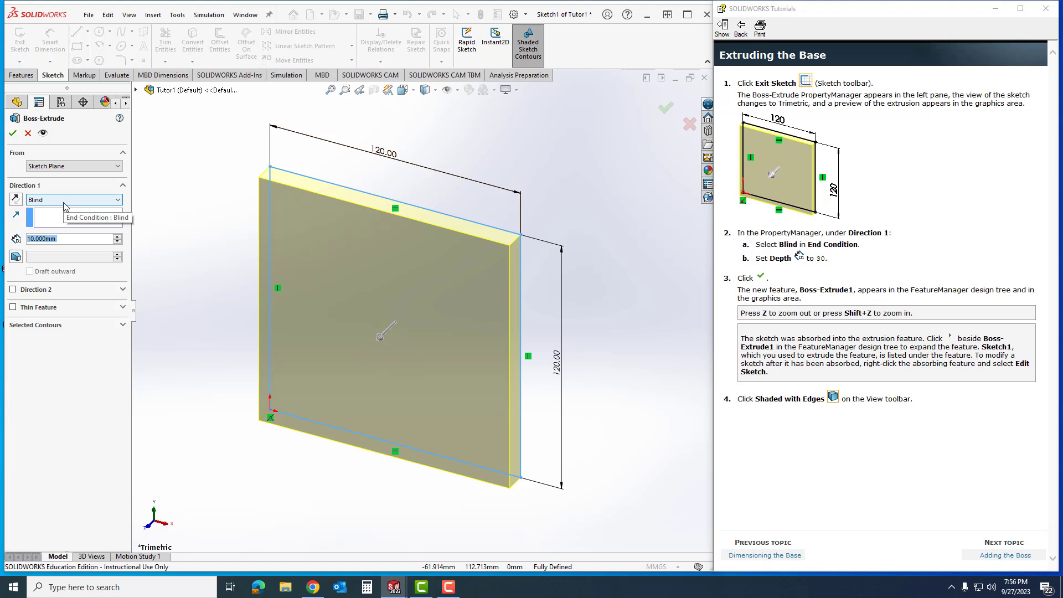
type("30")
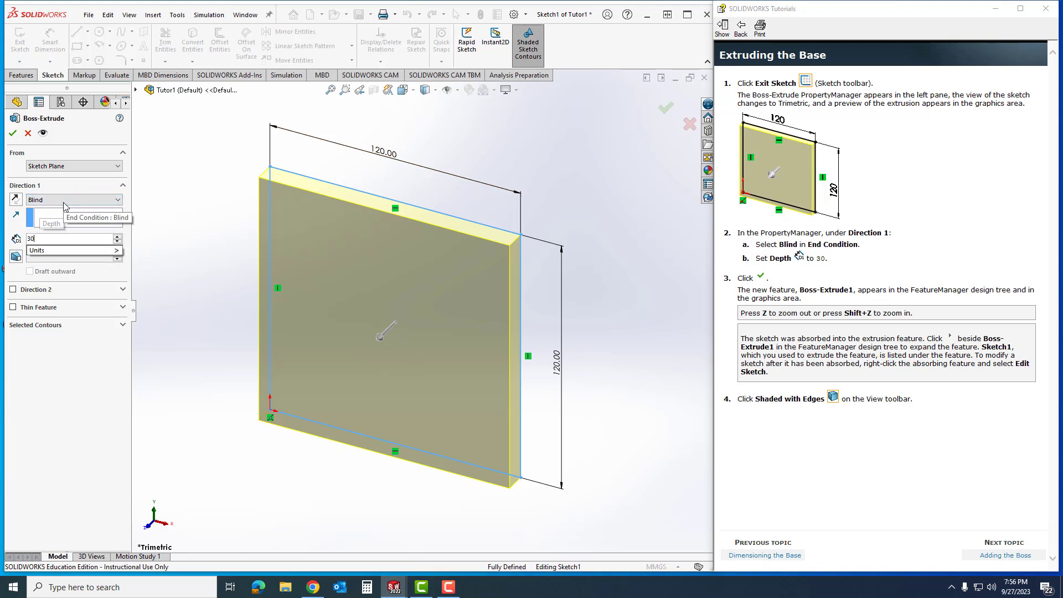
key("Return")
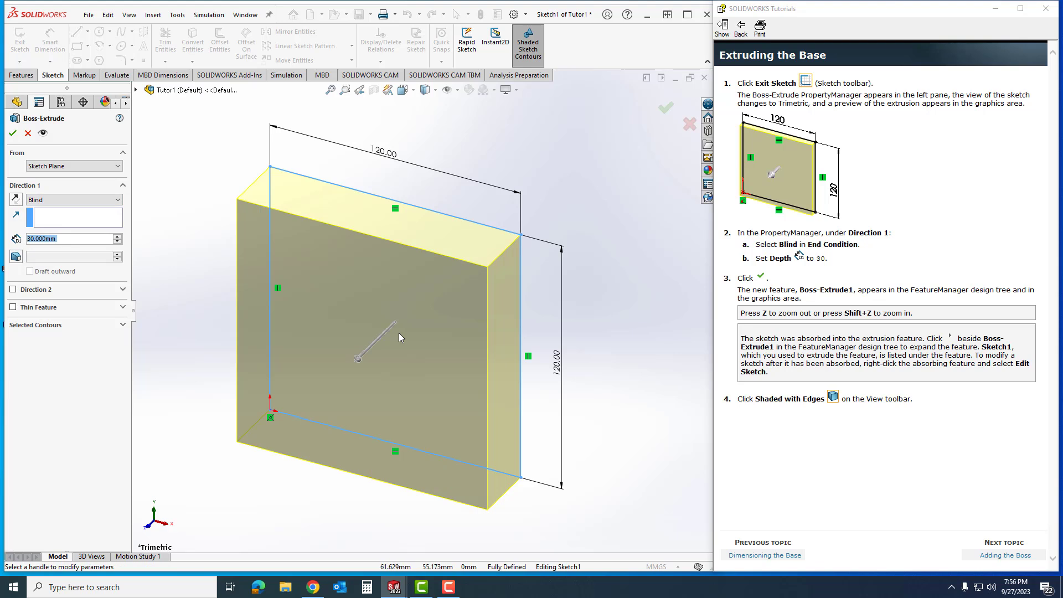
left_click(13, 134)
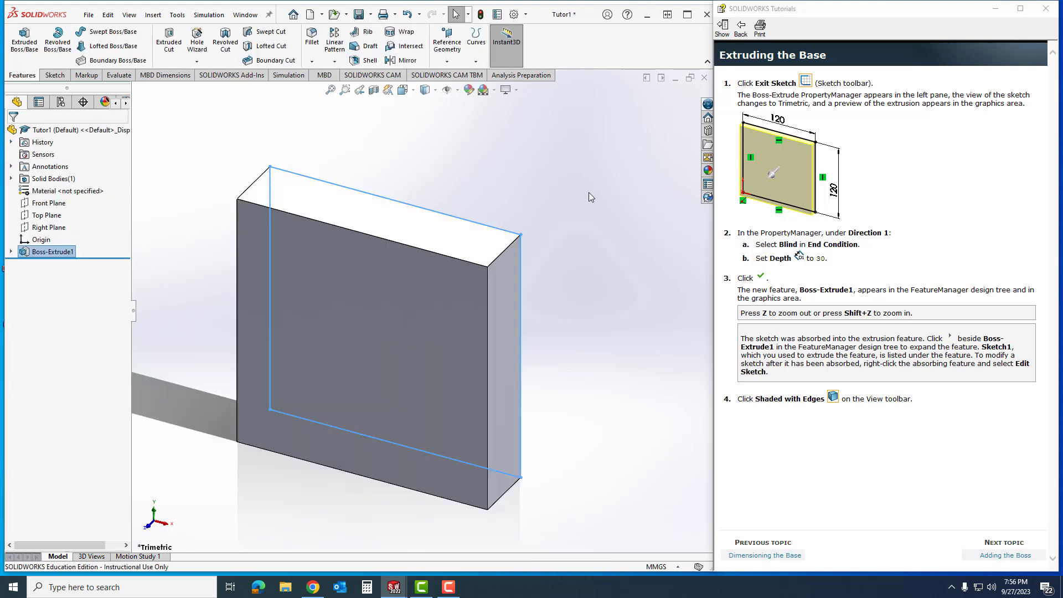
left_click(570, 152)
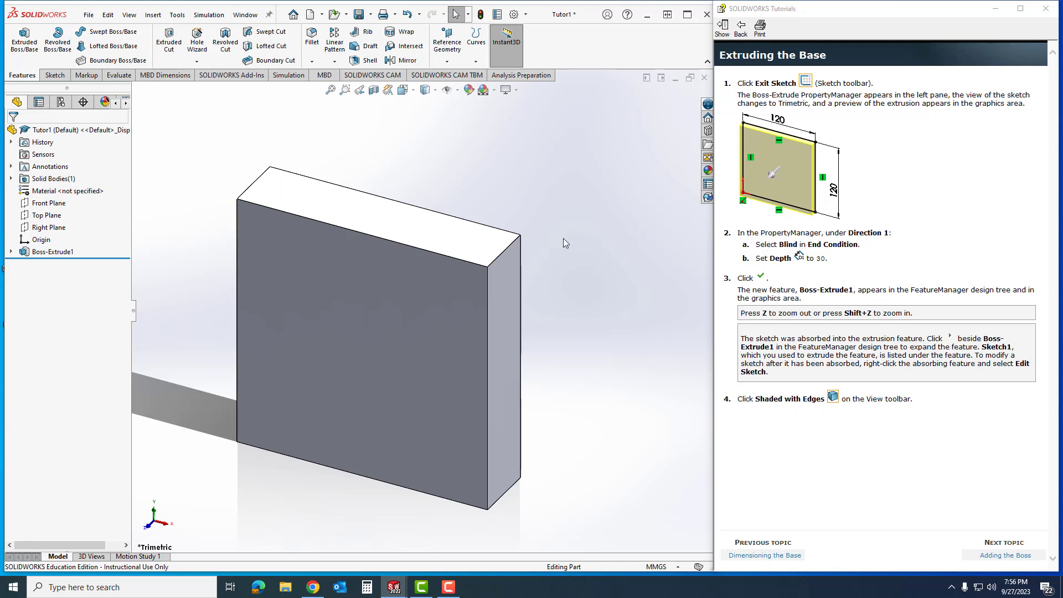
Step: Set the model's display style to Shaded With Edges, as the Extruding the Base topic describes
left_click(832, 397)
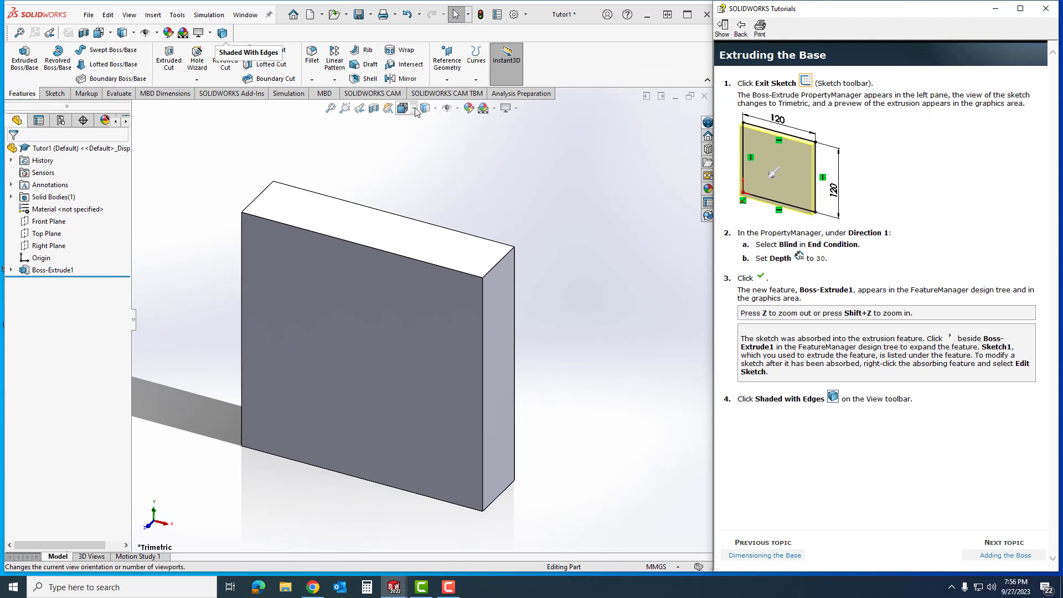
left_click(434, 109)
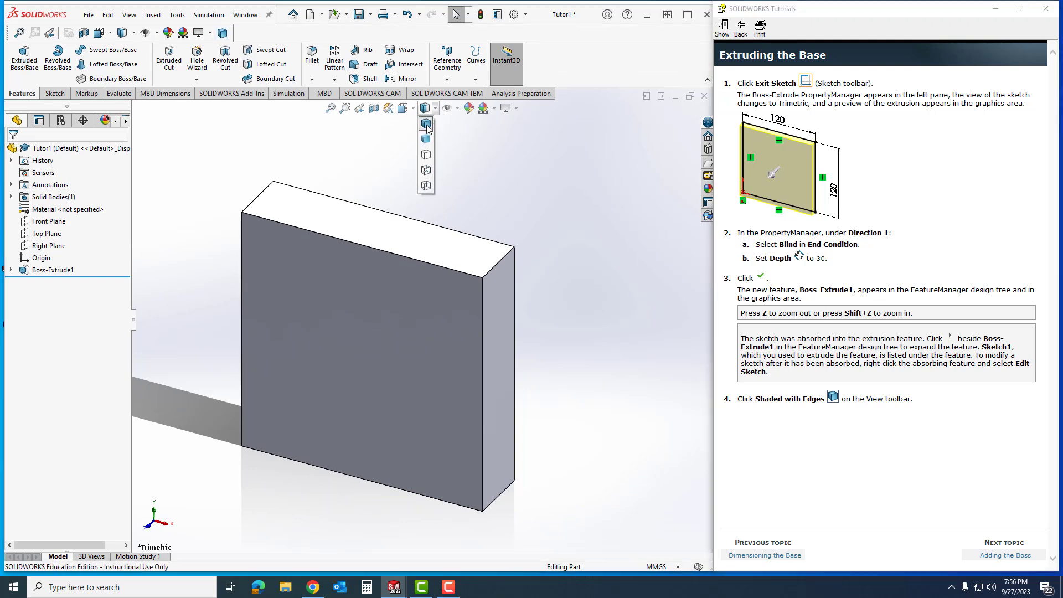
left_click(426, 125)
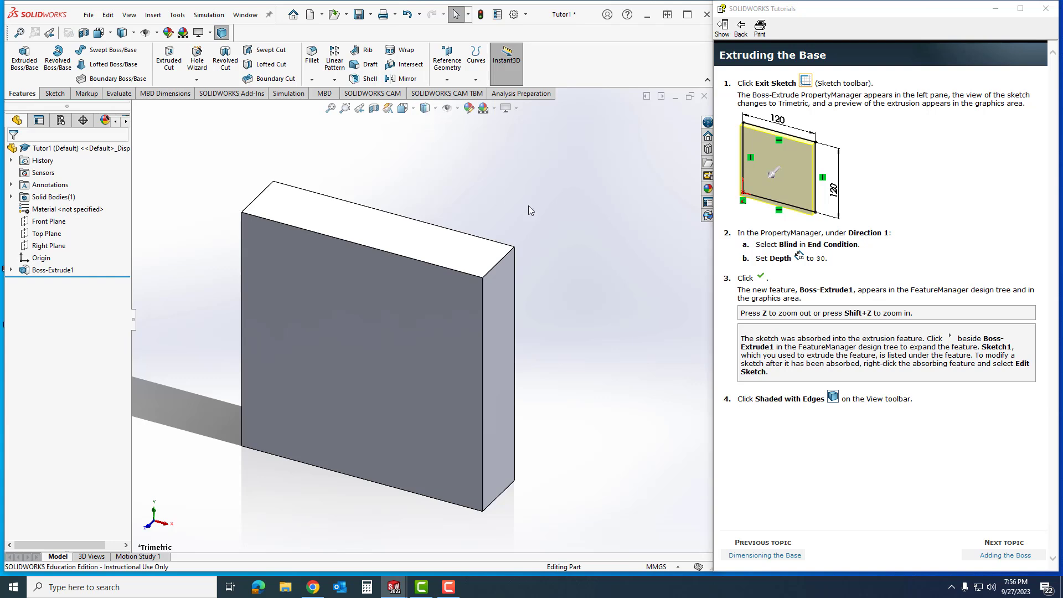
Step: Following the Sketching and Dimensioning the Boss topic, start an extruded boss on the front face and sketch a circle about 66.6 mm across near its center
left_click(983, 551)
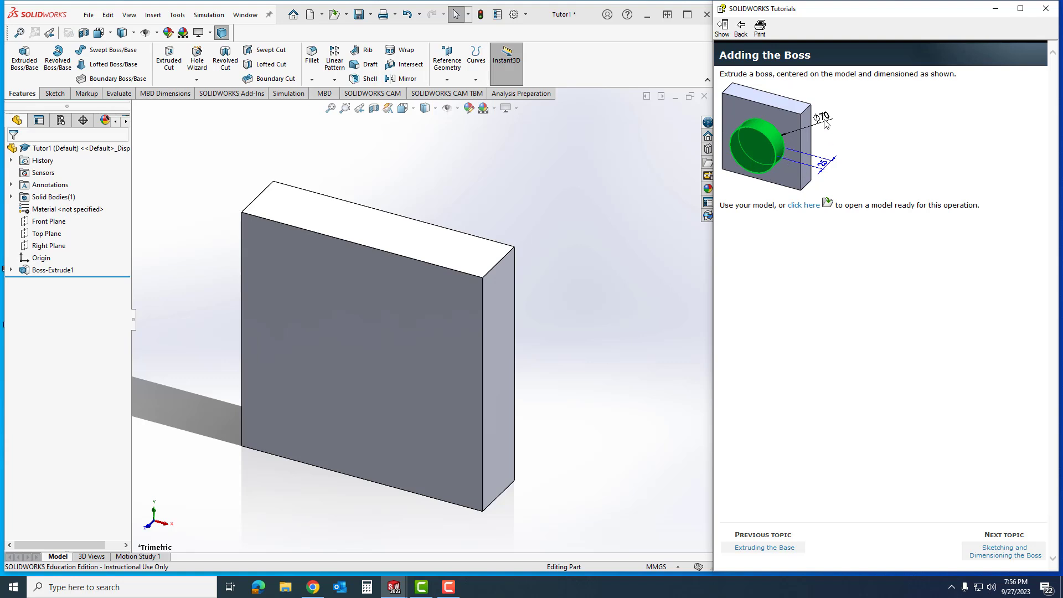
left_click(1005, 552)
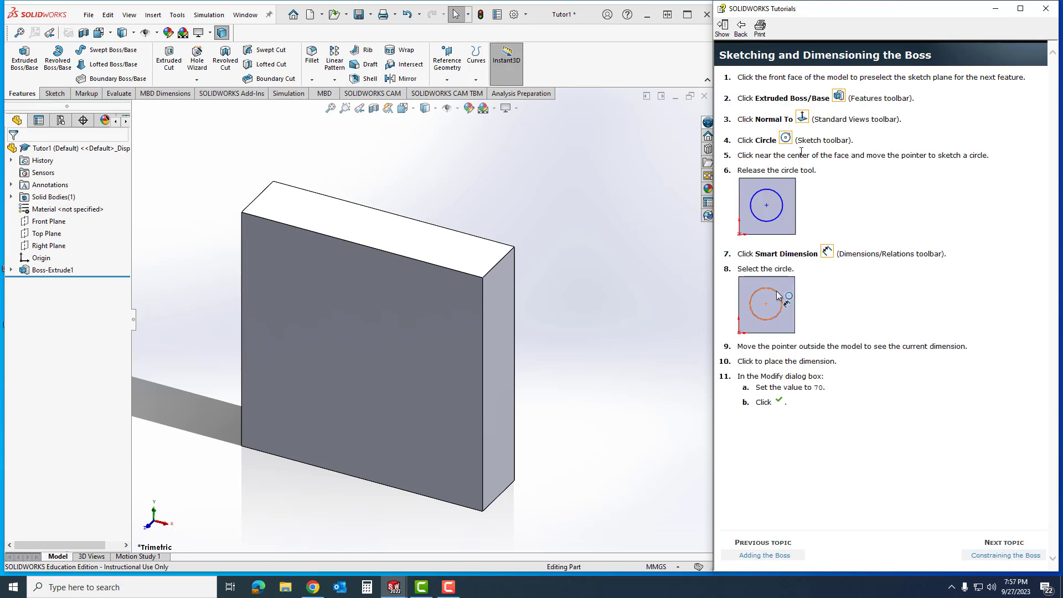
left_click(24, 57)
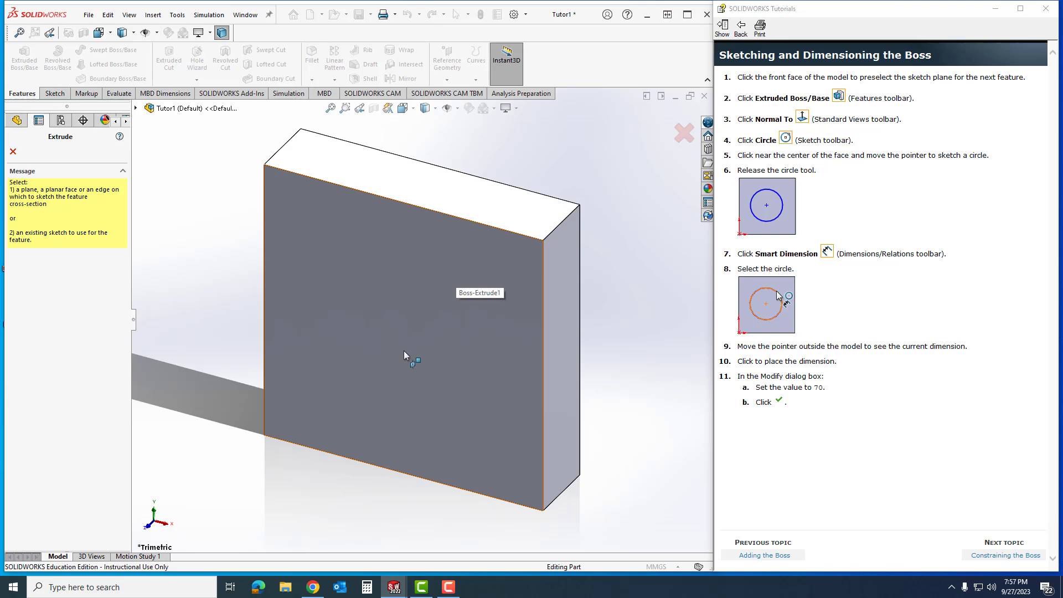
left_click(415, 329)
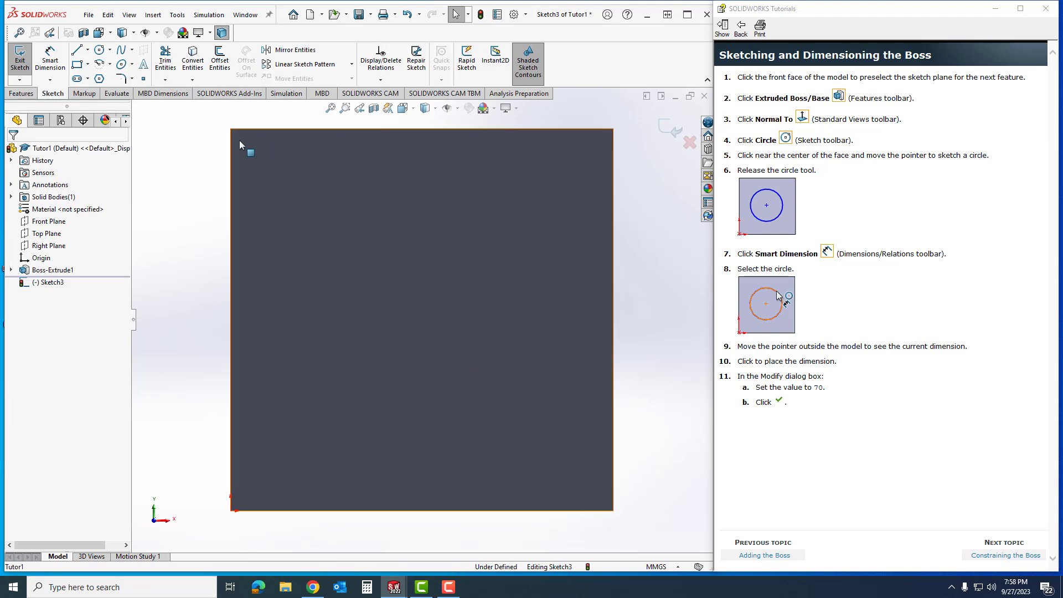
left_click(100, 51)
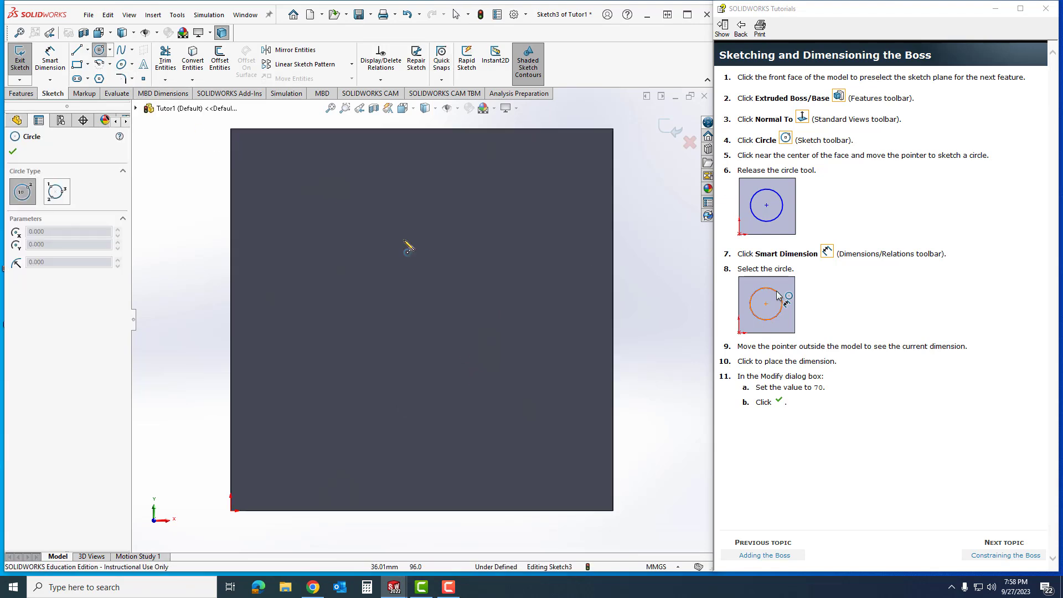
left_click(414, 319)
left_click(510, 273)
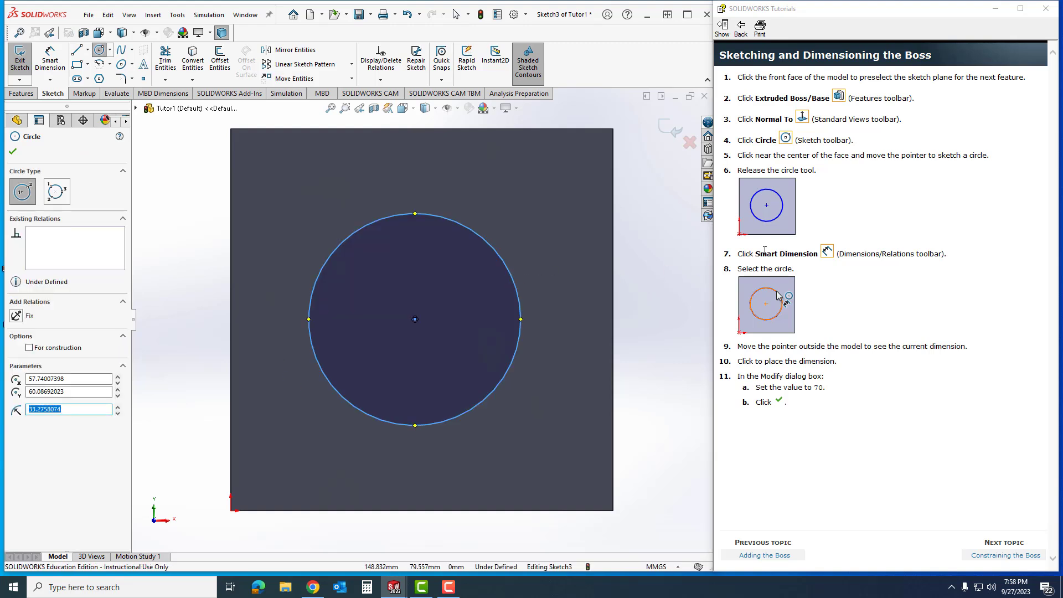
Step: Dimension the circle with Smart Dimension, placing the dimension outside the model, and set the diameter to 70 mm
left_click(51, 61)
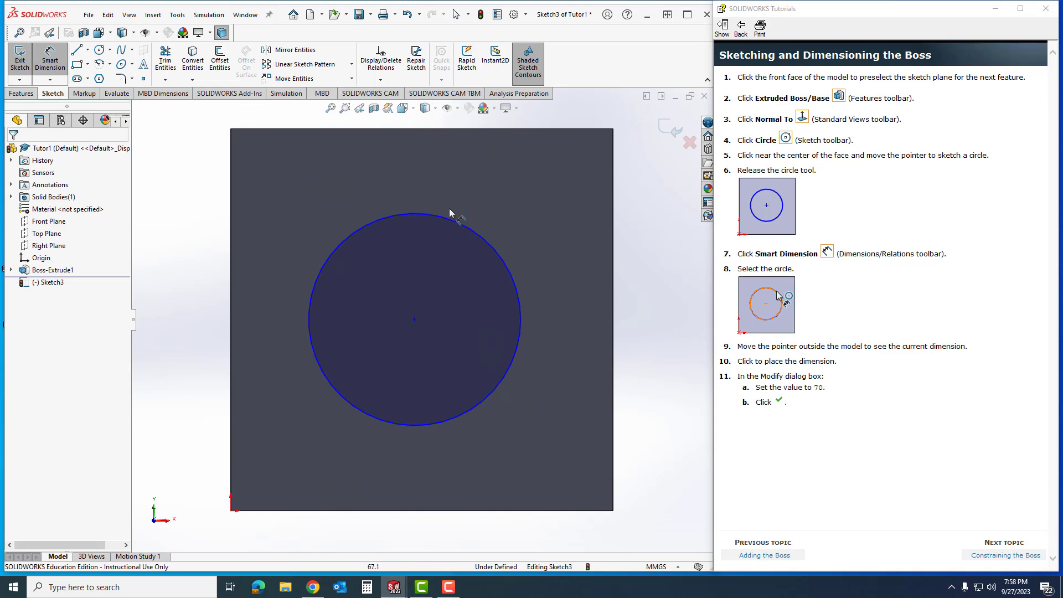
left_click(476, 237)
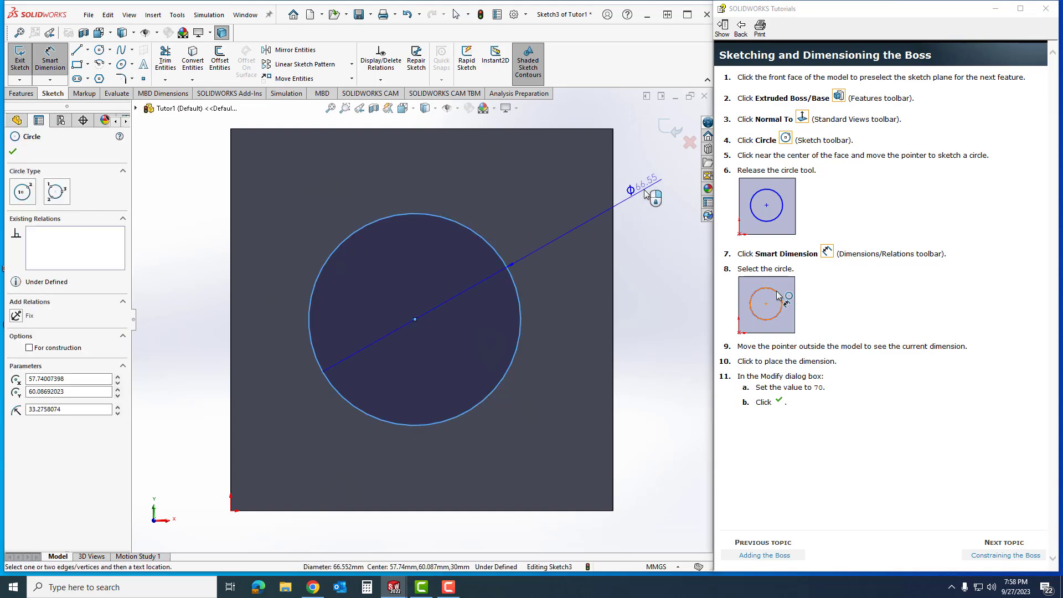
left_click(643, 190)
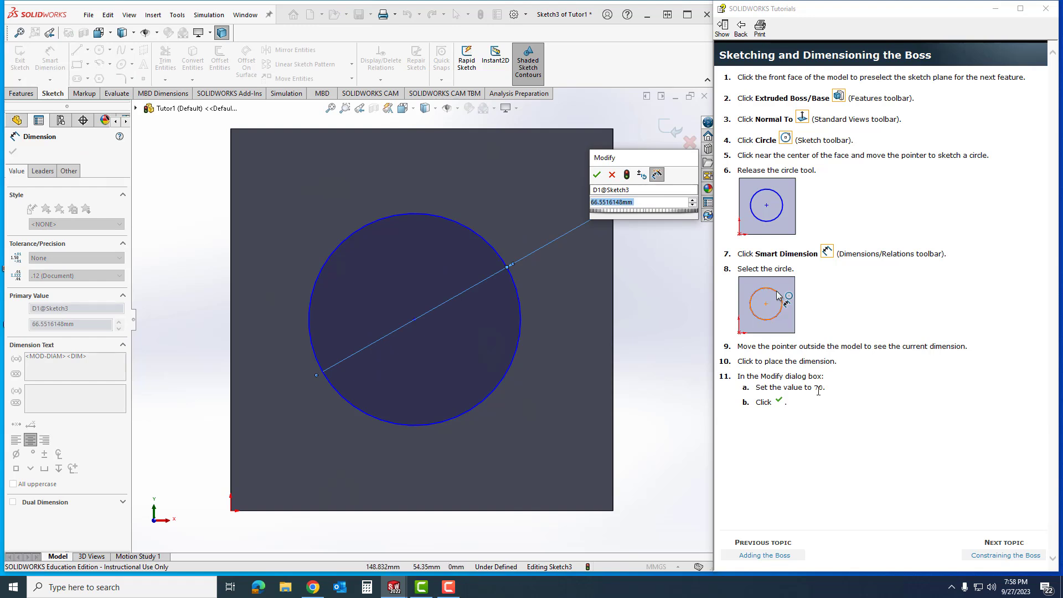
type("70")
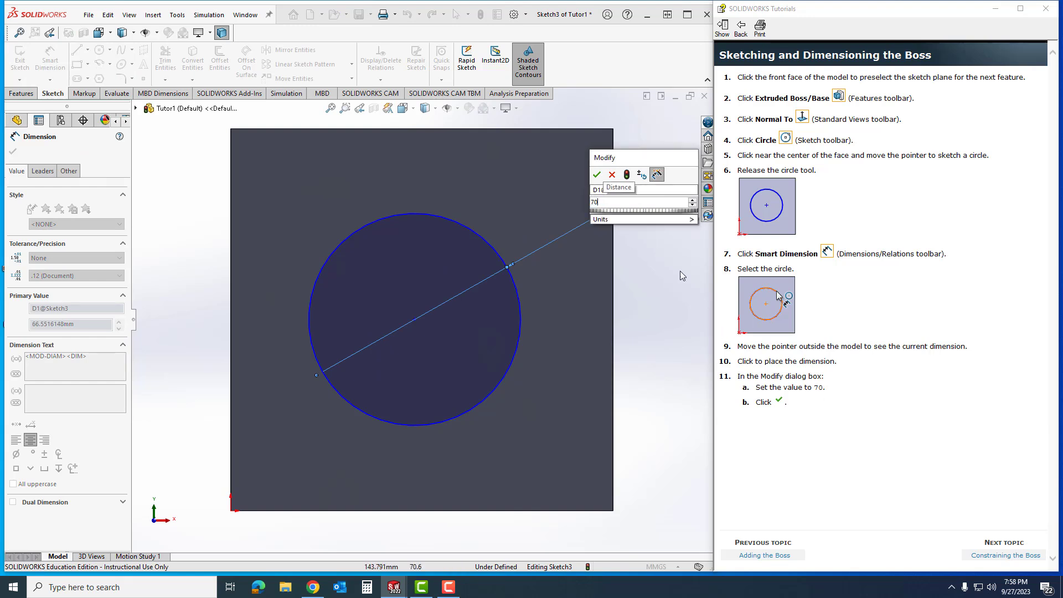
left_click(597, 175)
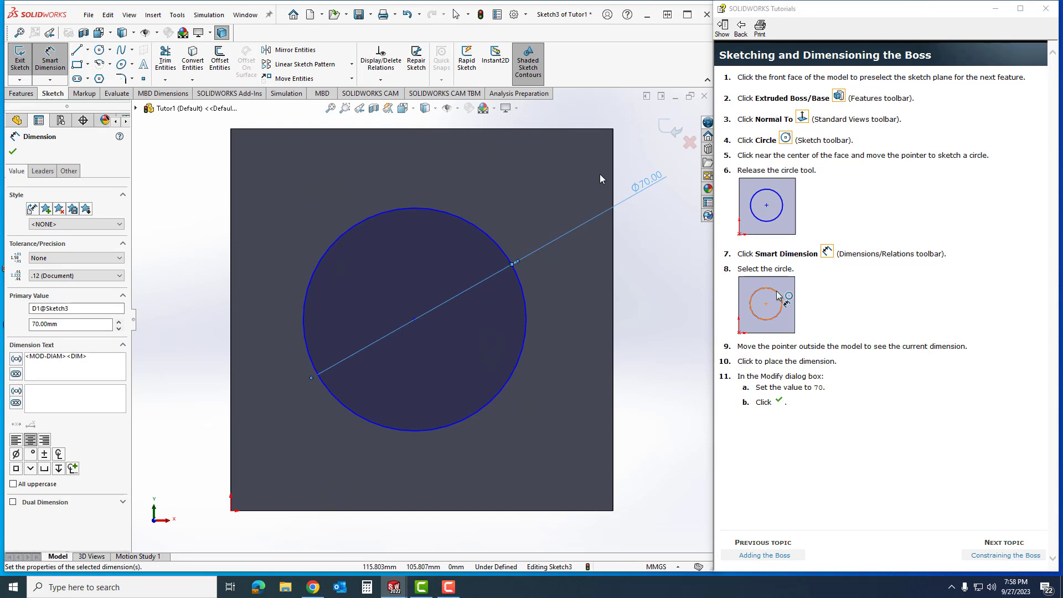
Step: Following the Constraining the Boss topic, dimension from the face's top edge to the circle's center and set the distance to 60 mm
left_click(993, 556)
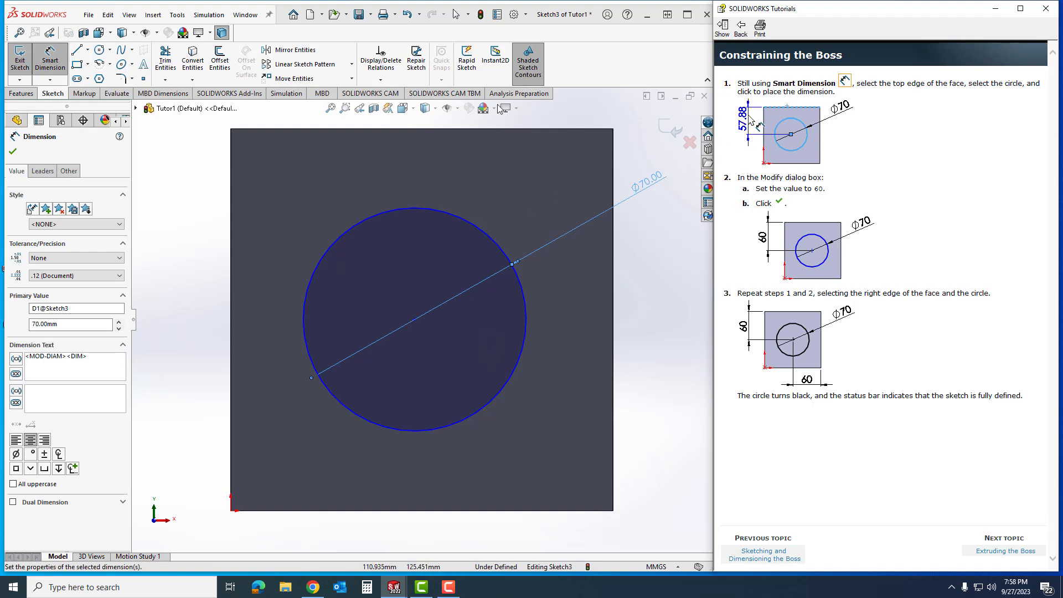
left_click(428, 131)
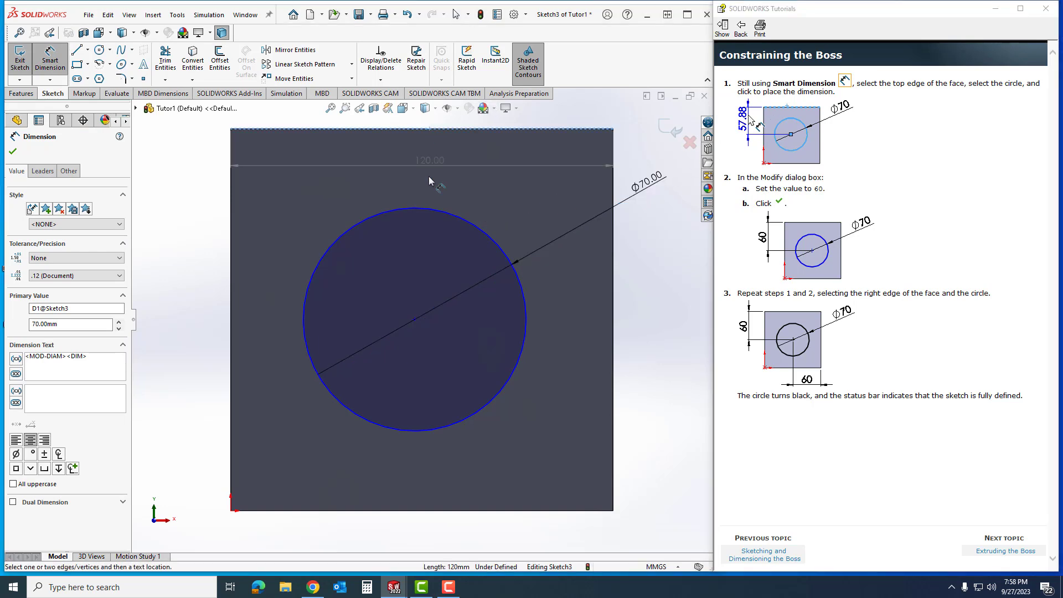
left_click(415, 320)
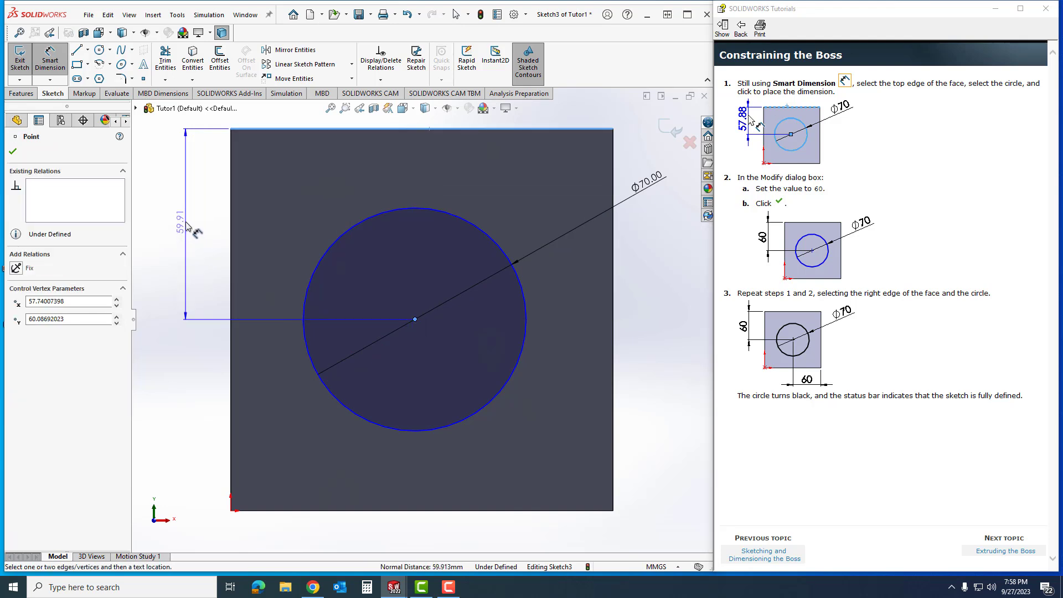
left_click(186, 225)
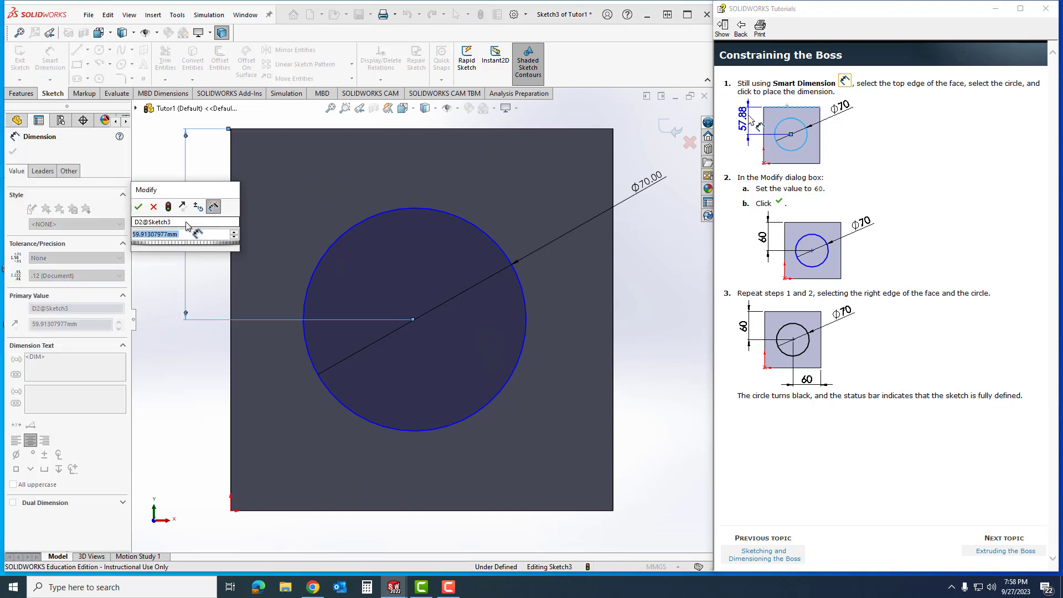
type("60")
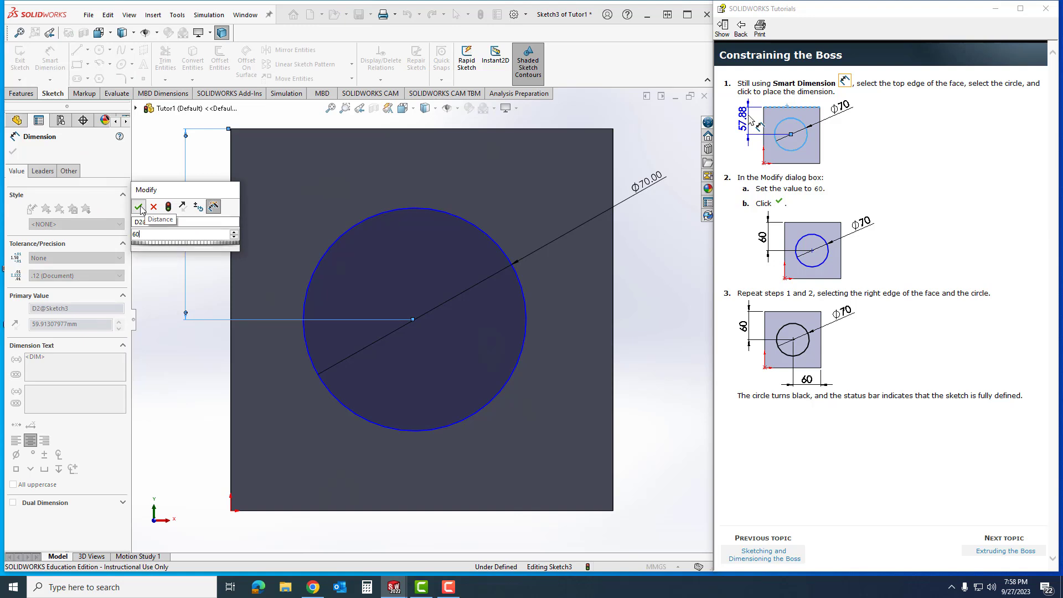
left_click(138, 207)
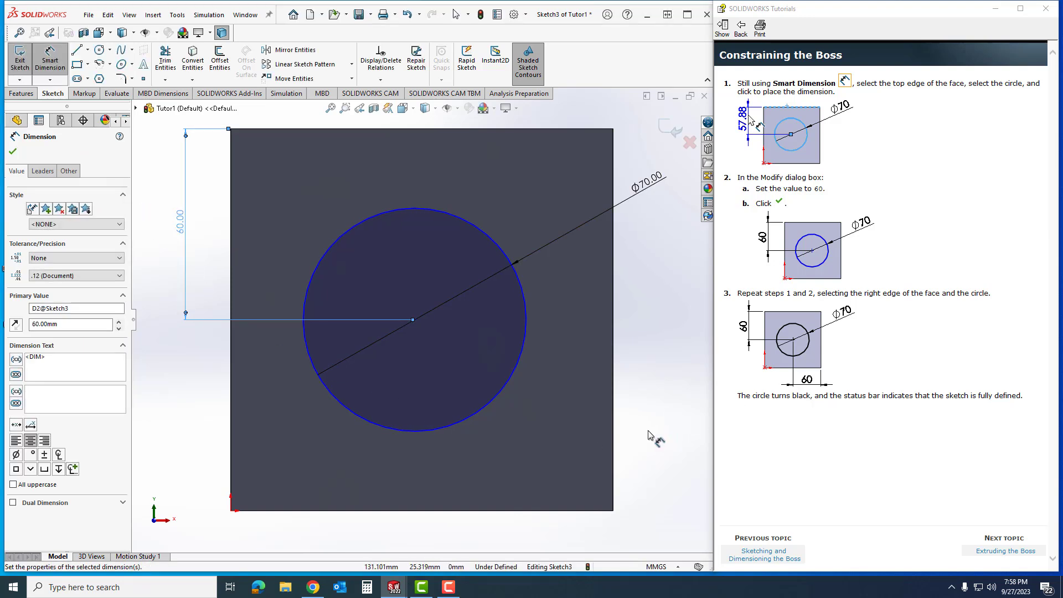
Step: Dimension from the face's right edge to the circle's center, placing the dimension below the model, and set it to 60 mm
left_click(613, 452)
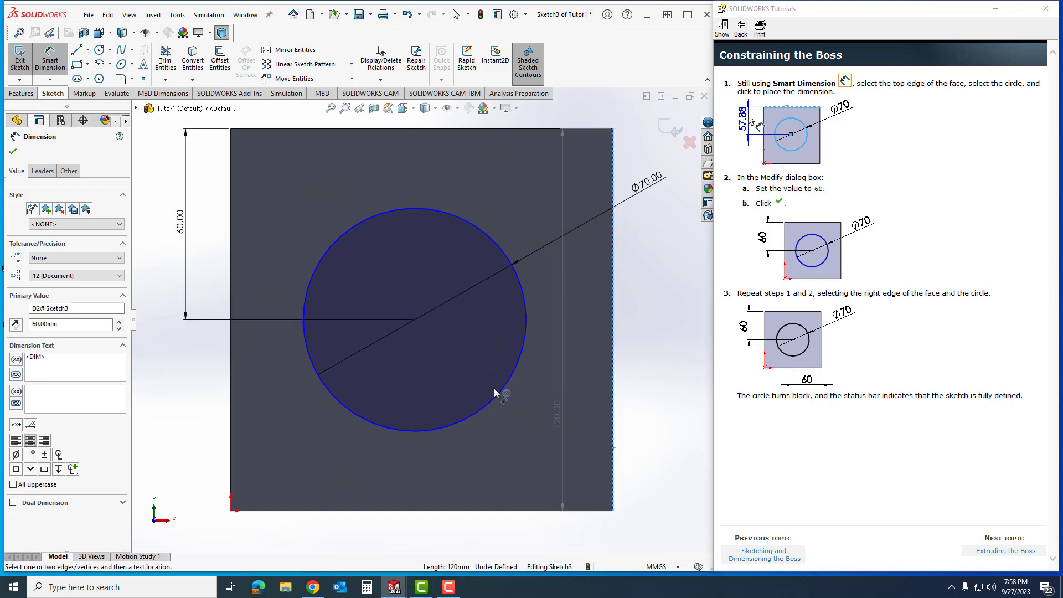
left_click(414, 320)
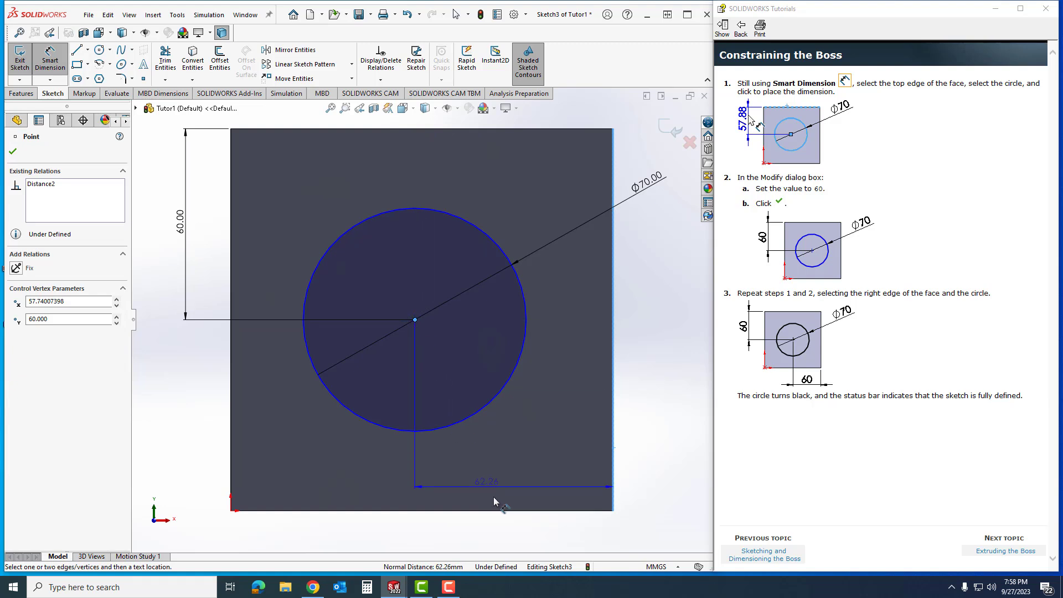
left_click(505, 536)
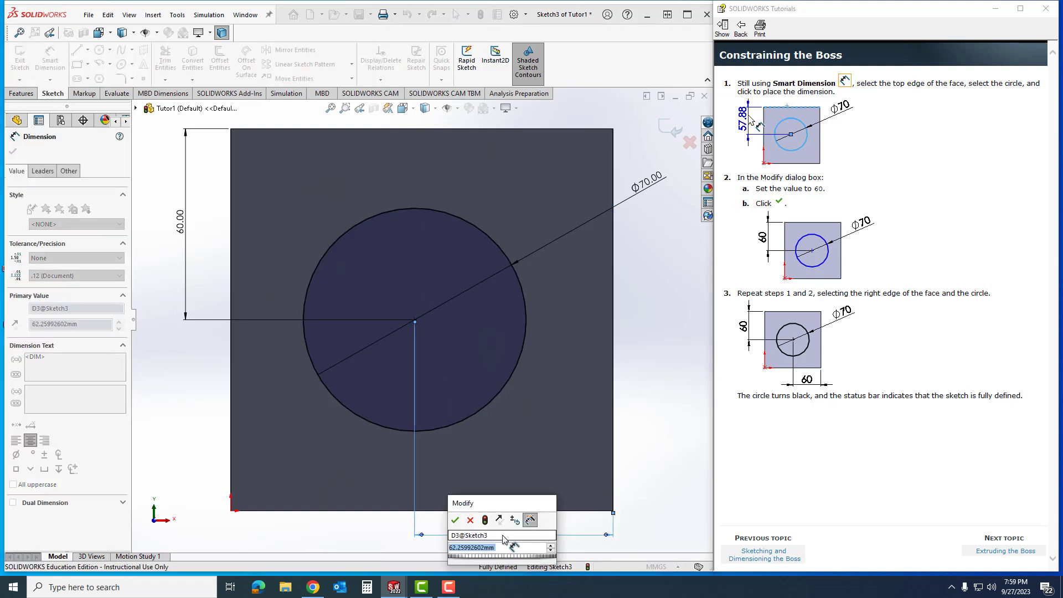
type("60")
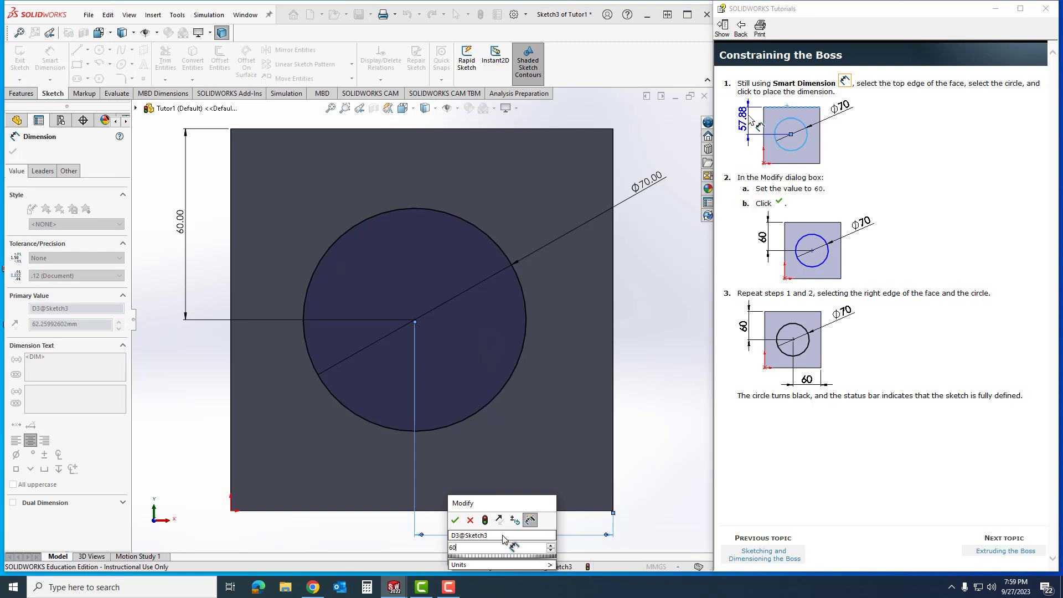
left_click(454, 521)
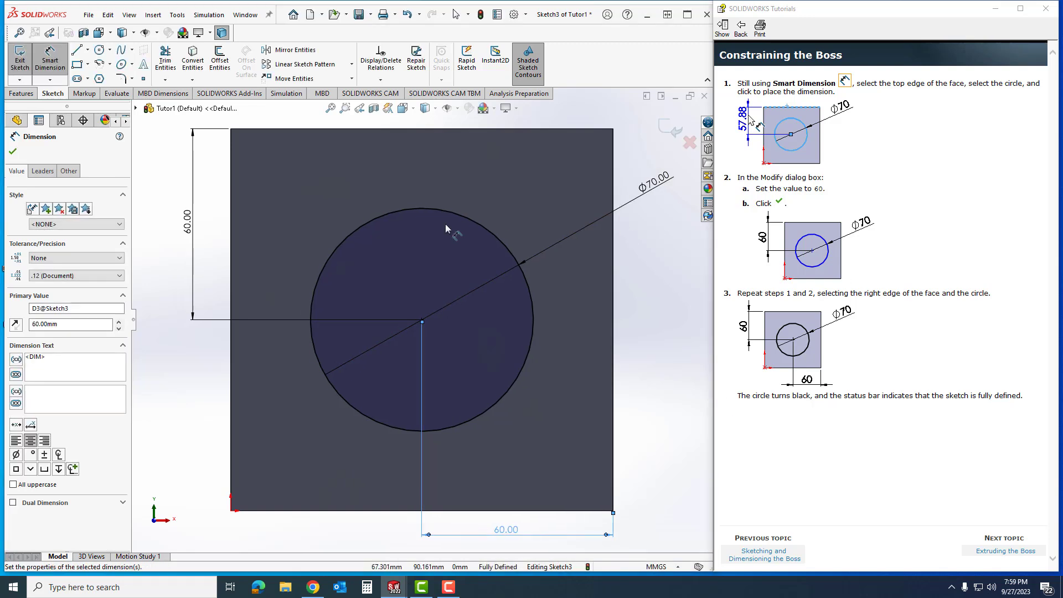
Step: Following the Extruding the Boss topic, exit the sketch, switch to the Trimetric view and extrude the circle Blind to a depth of 25 mm
left_click(1004, 551)
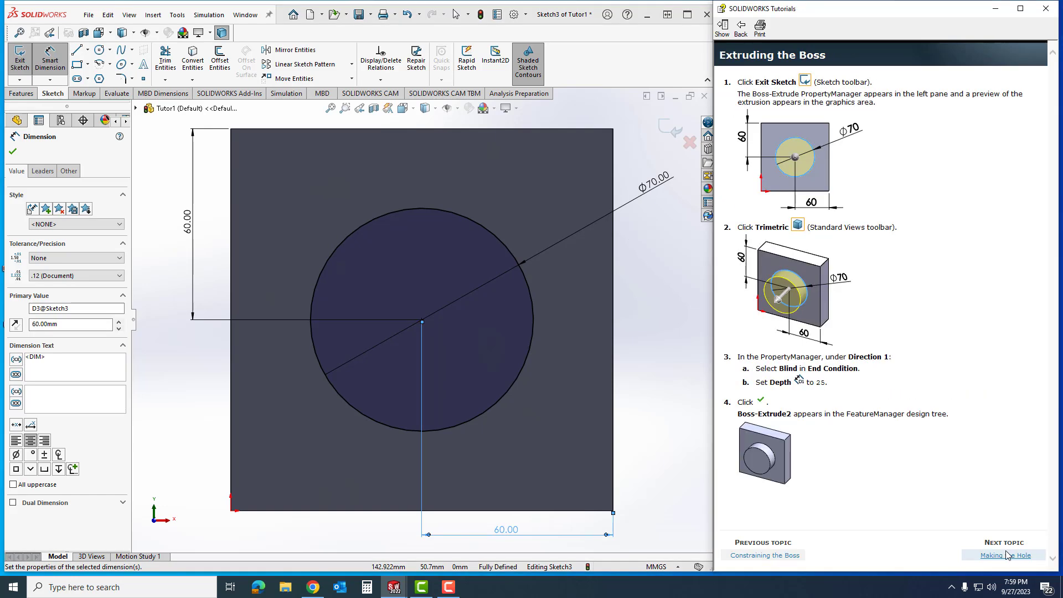
left_click(20, 57)
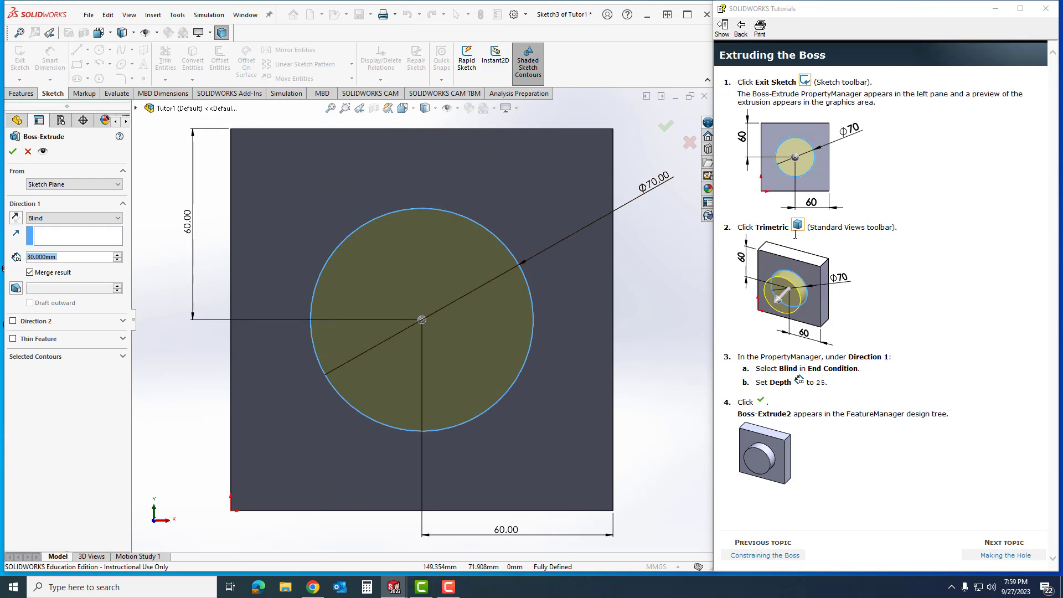
left_click(414, 110)
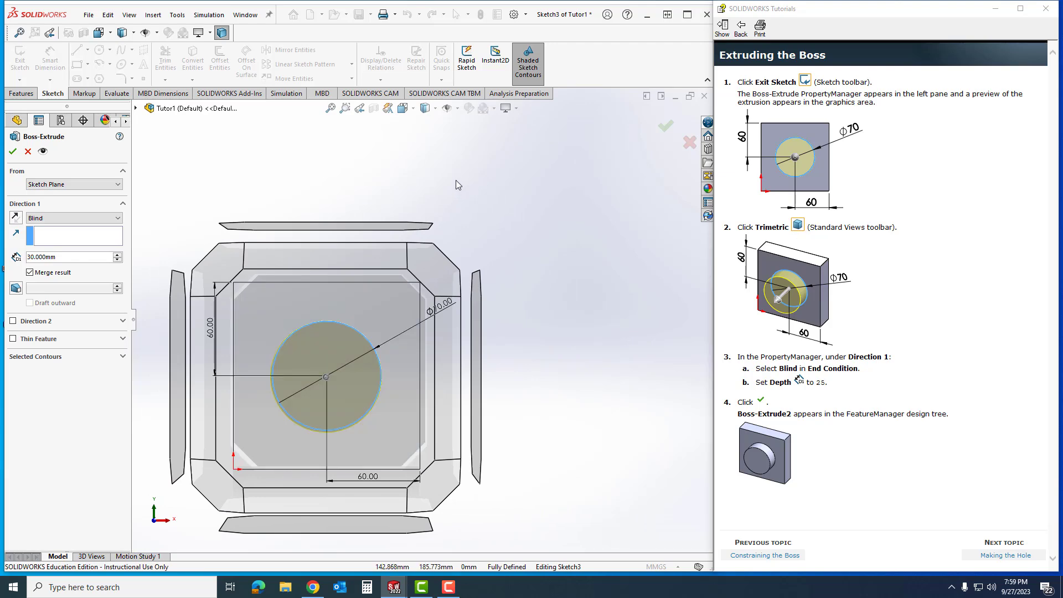
left_click(413, 109)
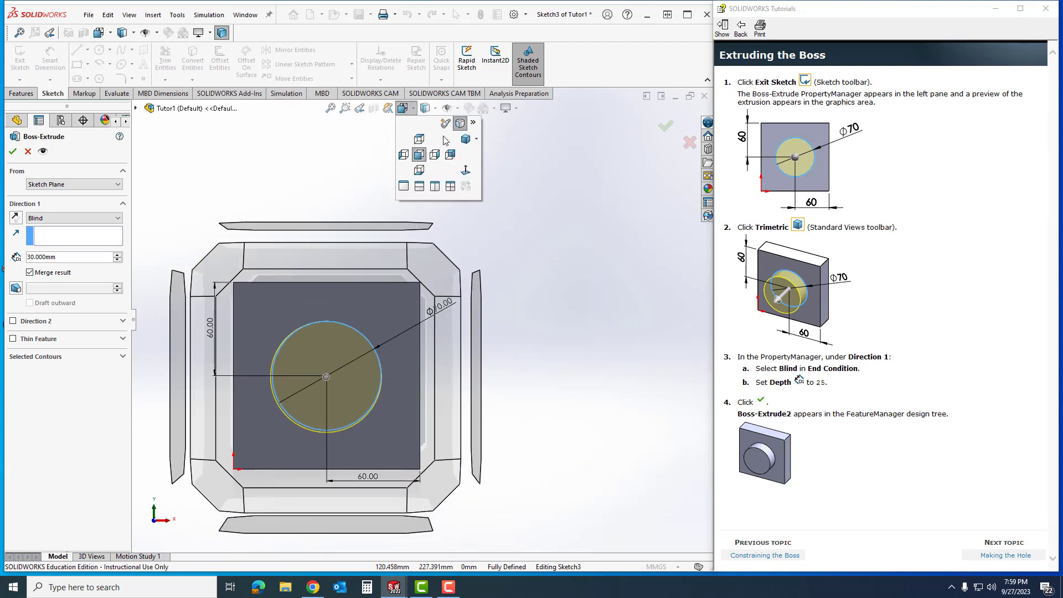
left_click(465, 142)
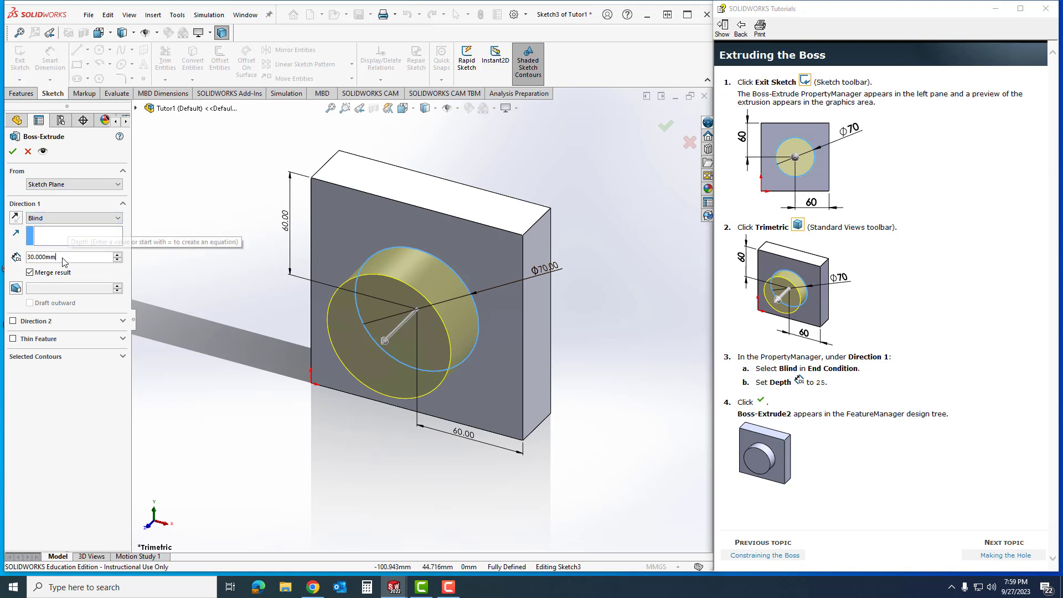
left_click_drag(62, 257, 25, 261)
type("25")
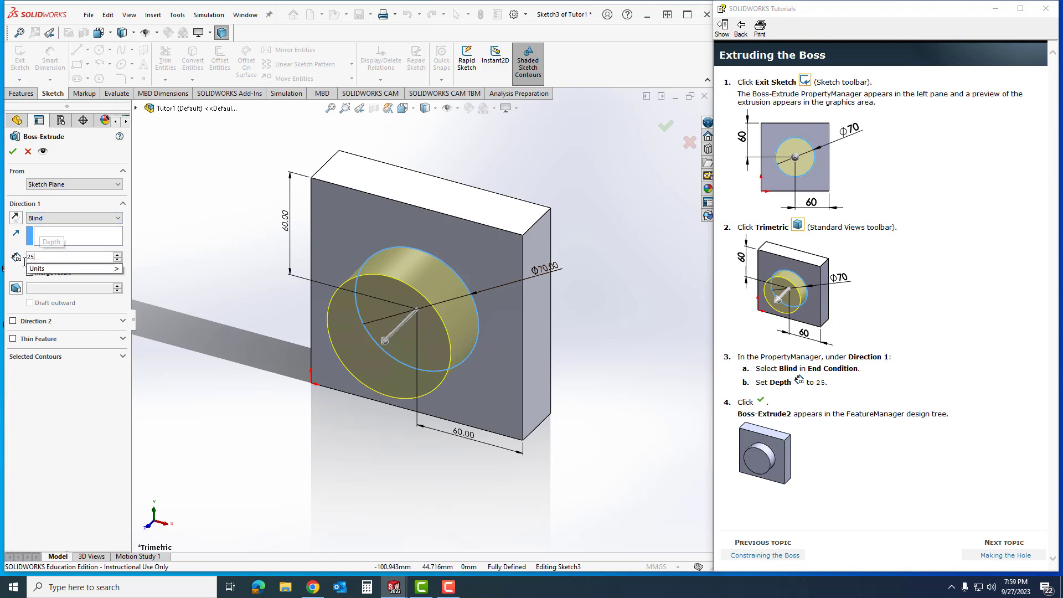
key("Return")
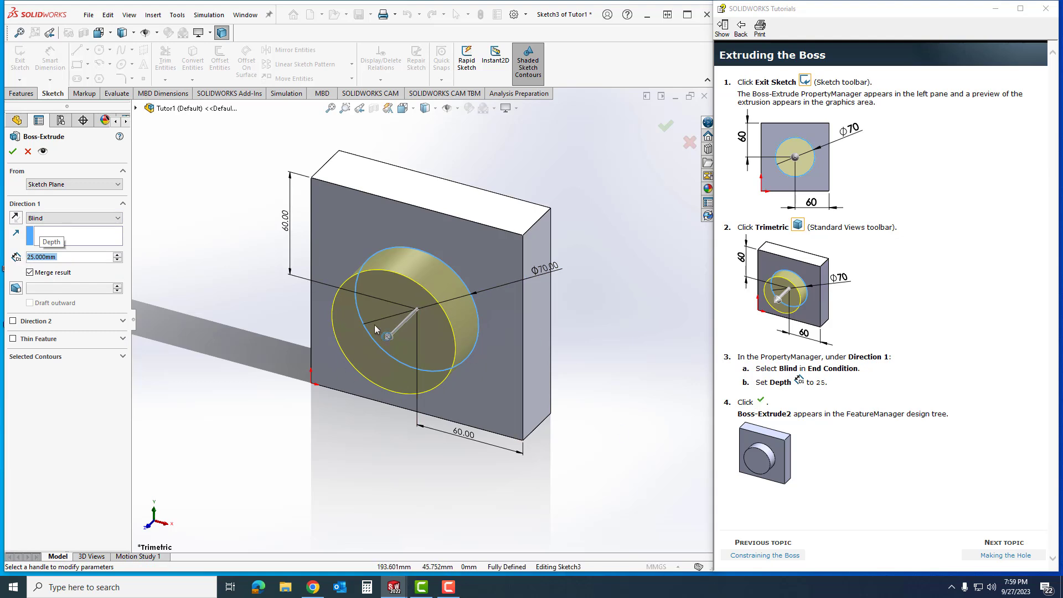
left_click(13, 151)
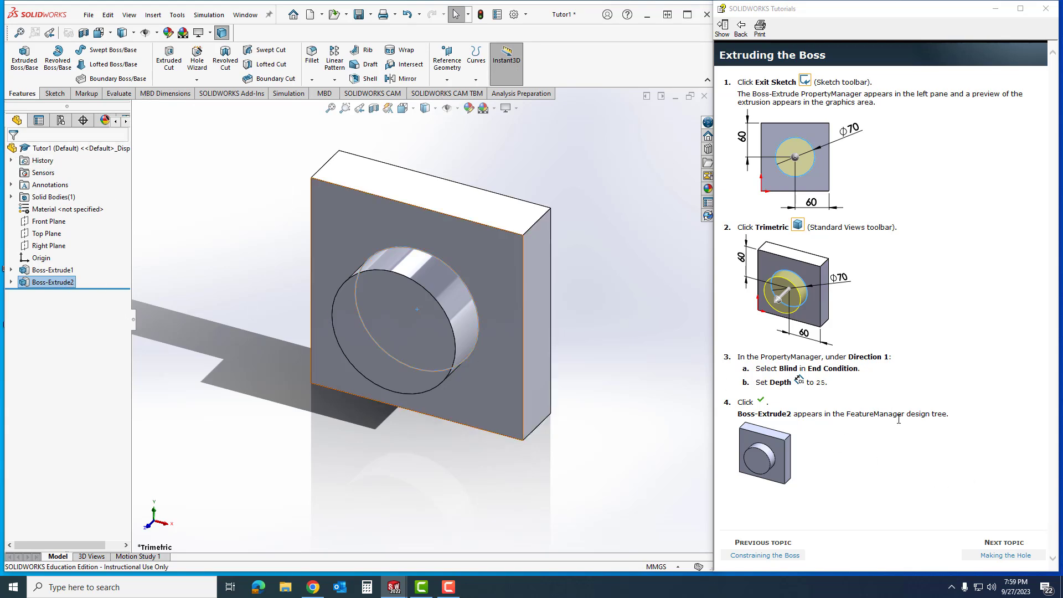
Step: Following the Sketching the Hole topic, start an Extruded Cut on the boss's front face and sketch a concentric circle about 45 mm in diameter
left_click(1003, 555)
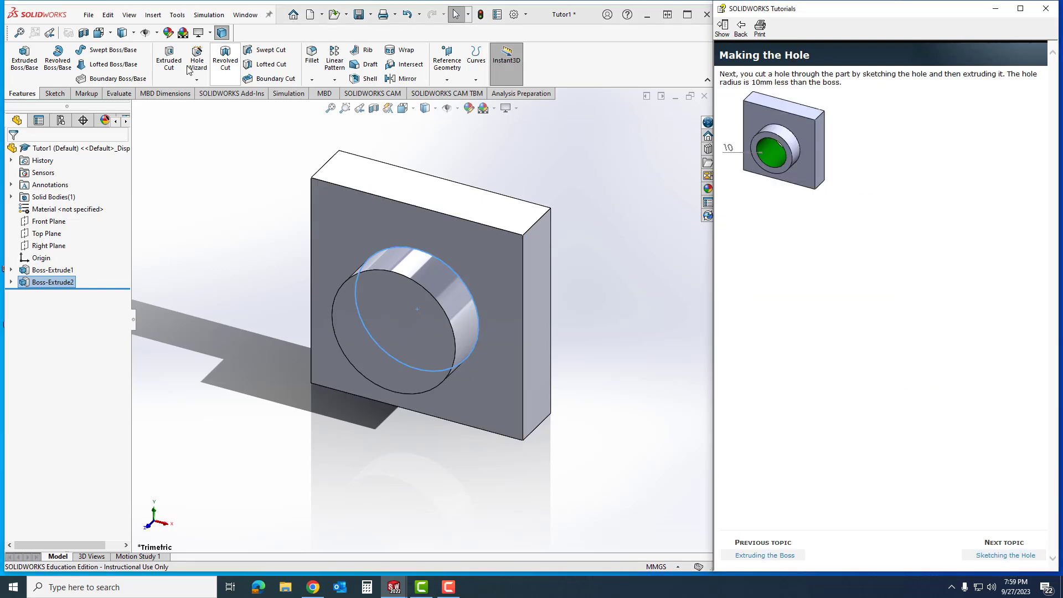
left_click(1005, 555)
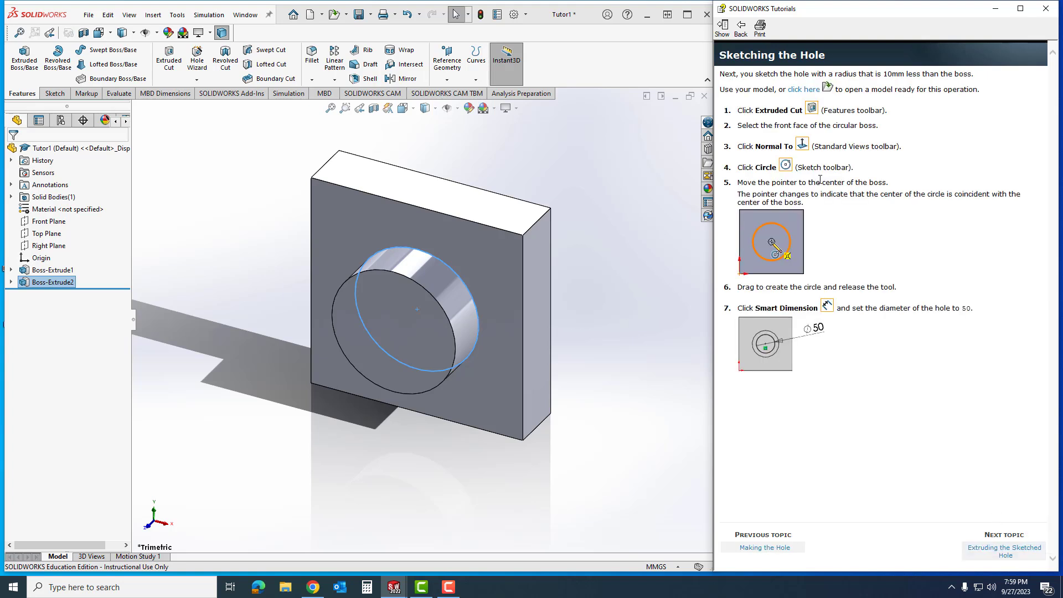
left_click(169, 56)
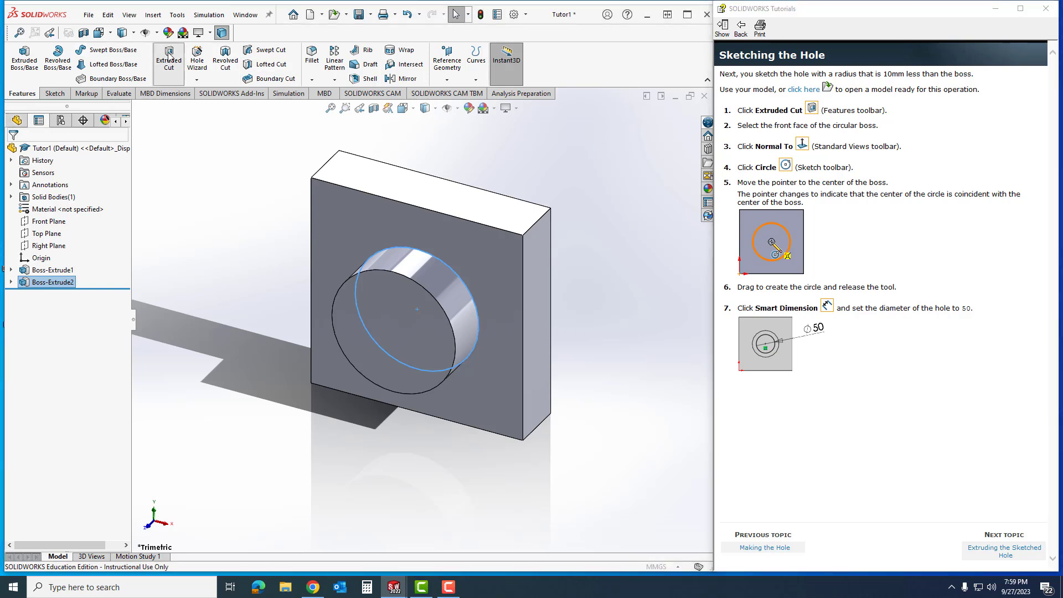
left_click(400, 330)
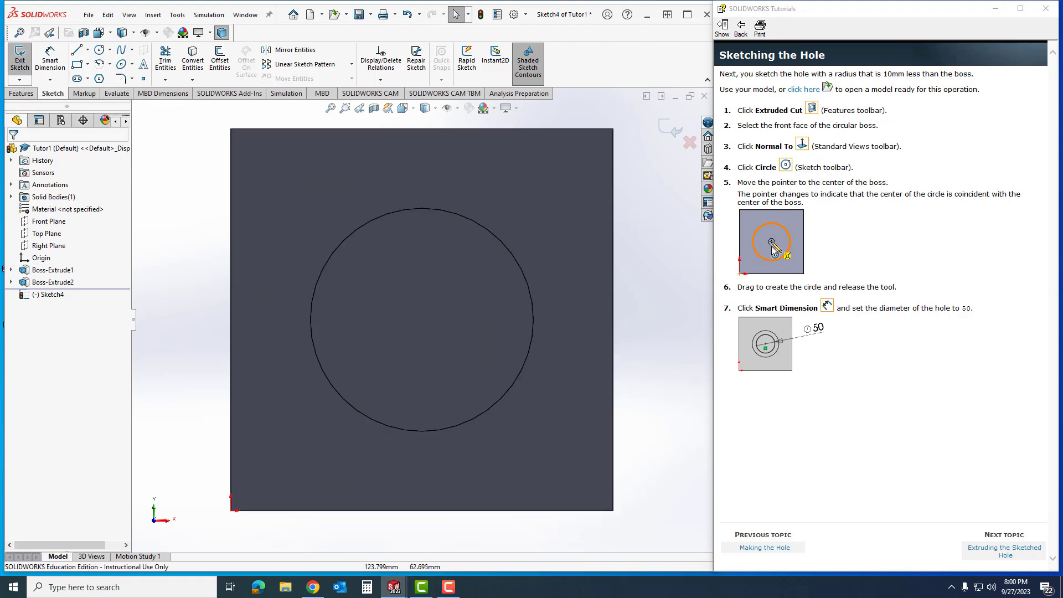
left_click(99, 50)
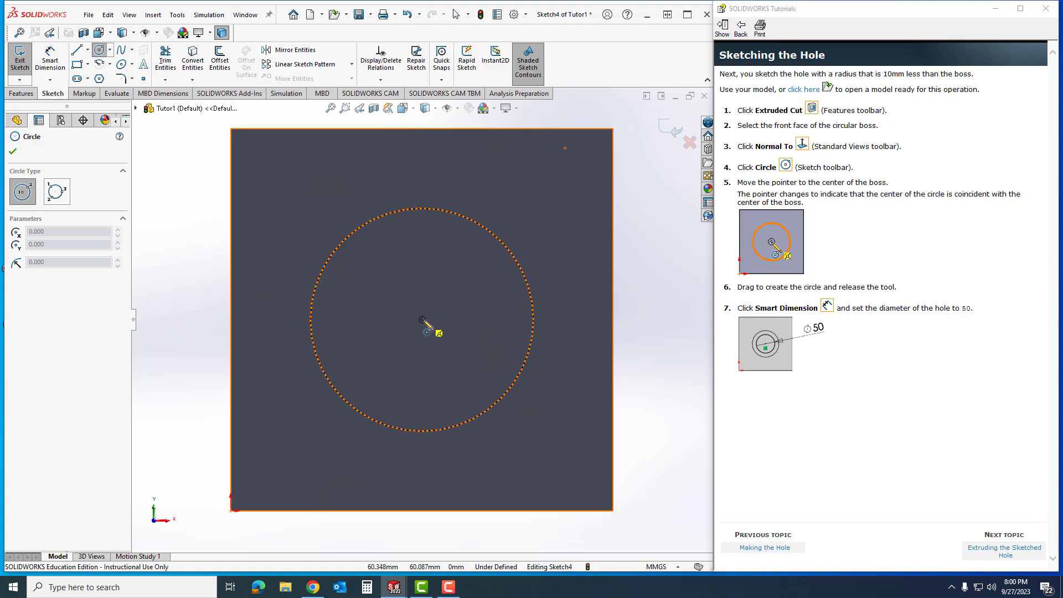
left_click_drag(421, 320, 482, 280)
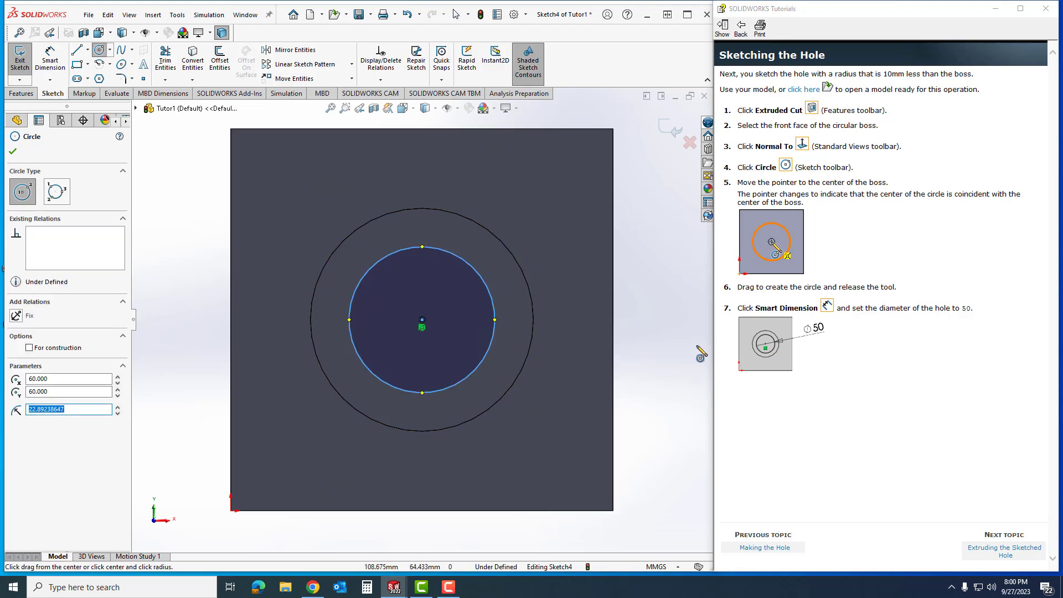
Step: Dimension the hole circle with Smart Dimension, placing the dimension outside the model, and set the diameter to 50 mm
left_click(50, 58)
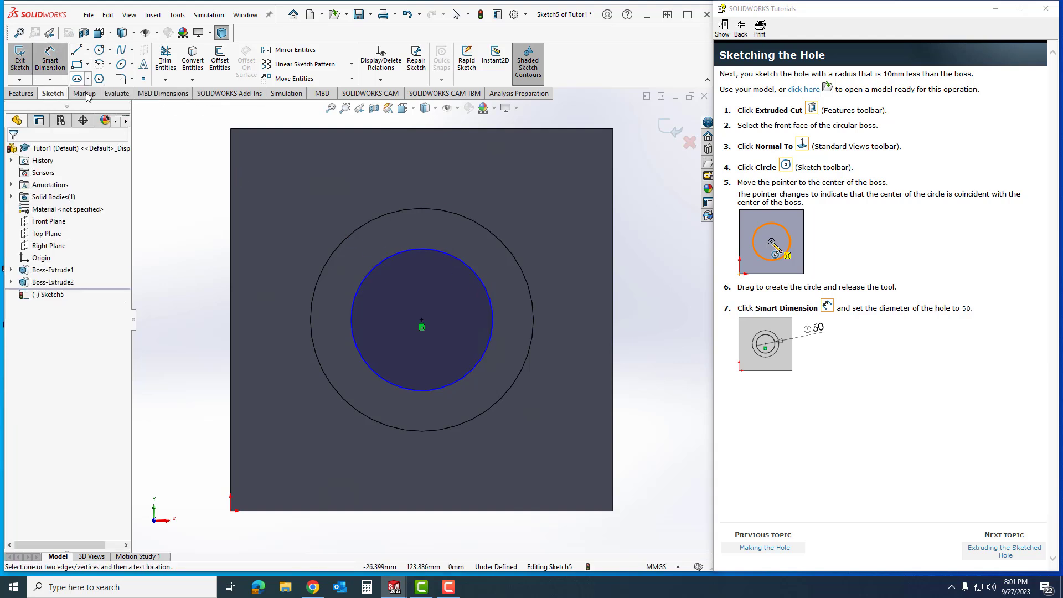
left_click(475, 277)
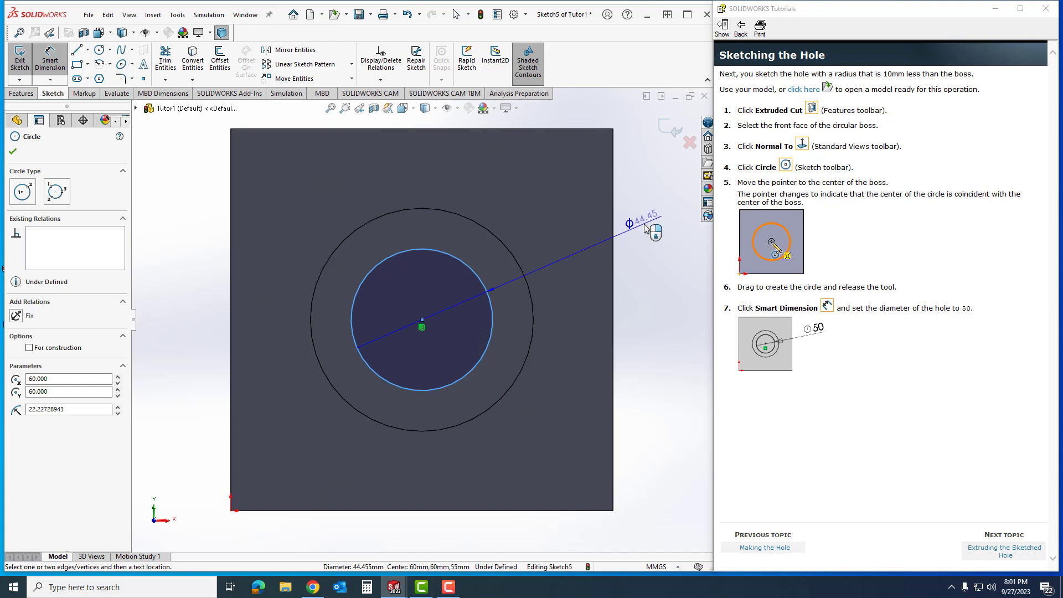
left_click(643, 223)
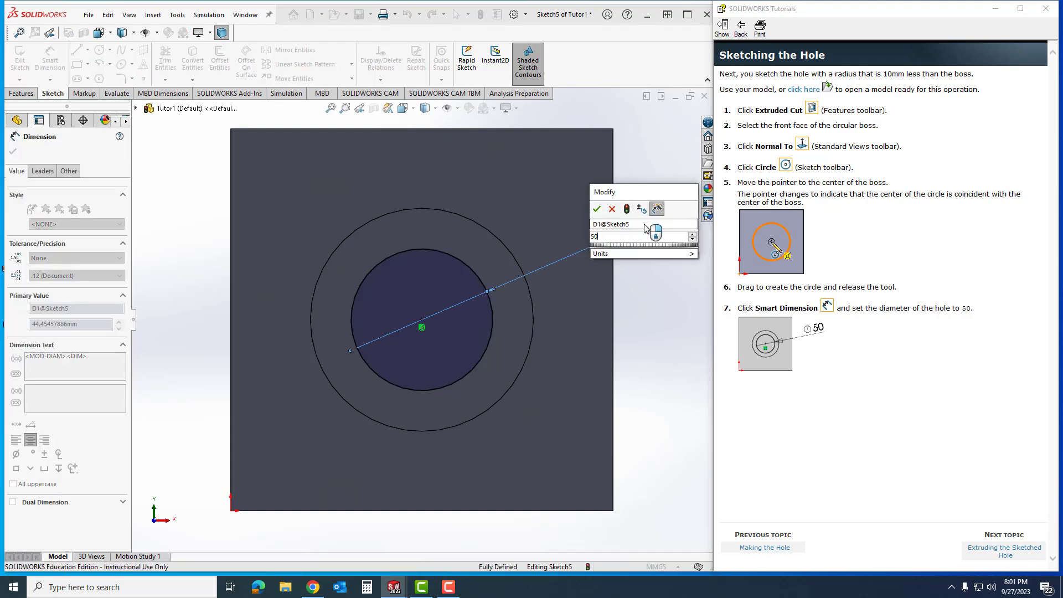
left_click(596, 210)
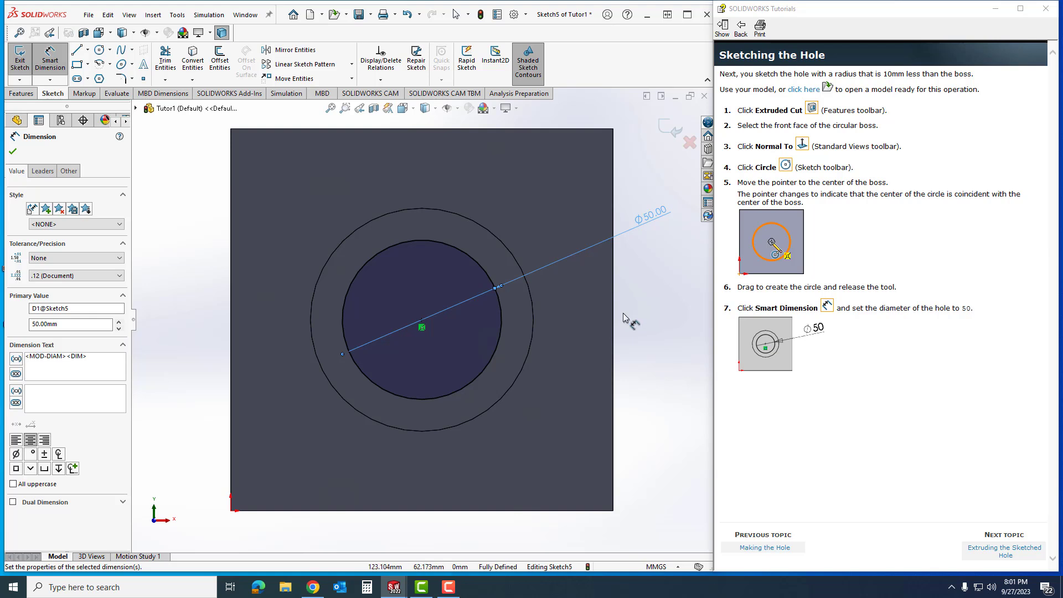
Step: Following the Extruding the Sketched Hole topic, exit the sketch, switch to the Trimetric view and cut the circle Through All
left_click(1007, 549)
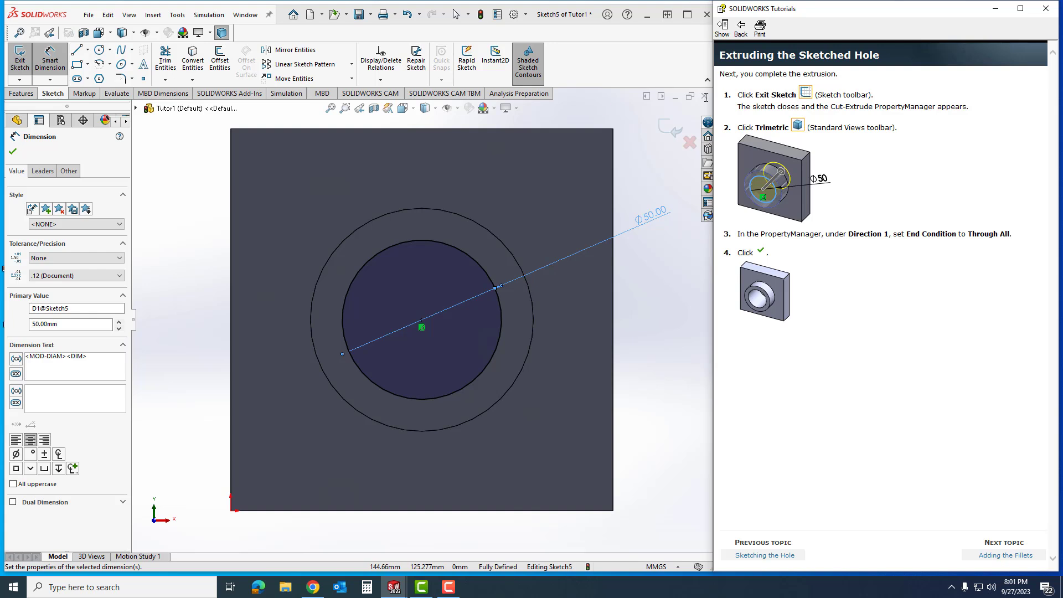
left_click(20, 58)
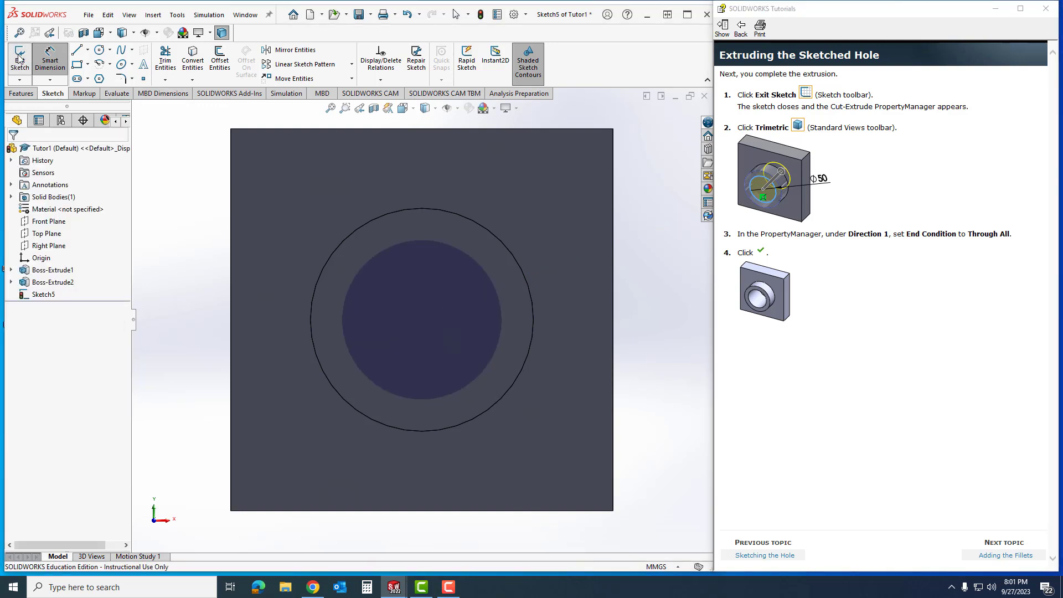
left_click(19, 58)
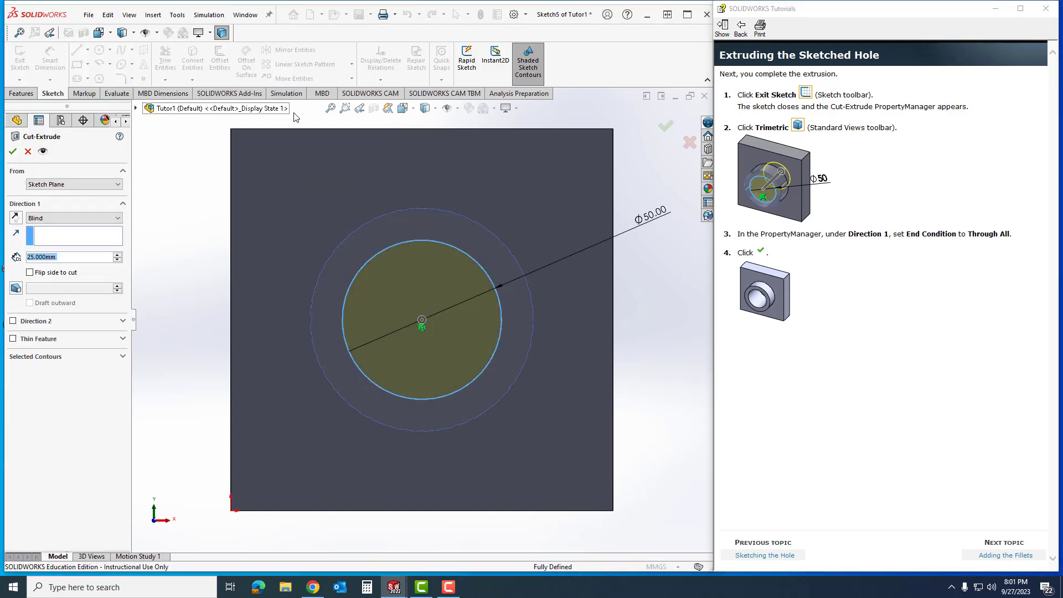
left_click(412, 110)
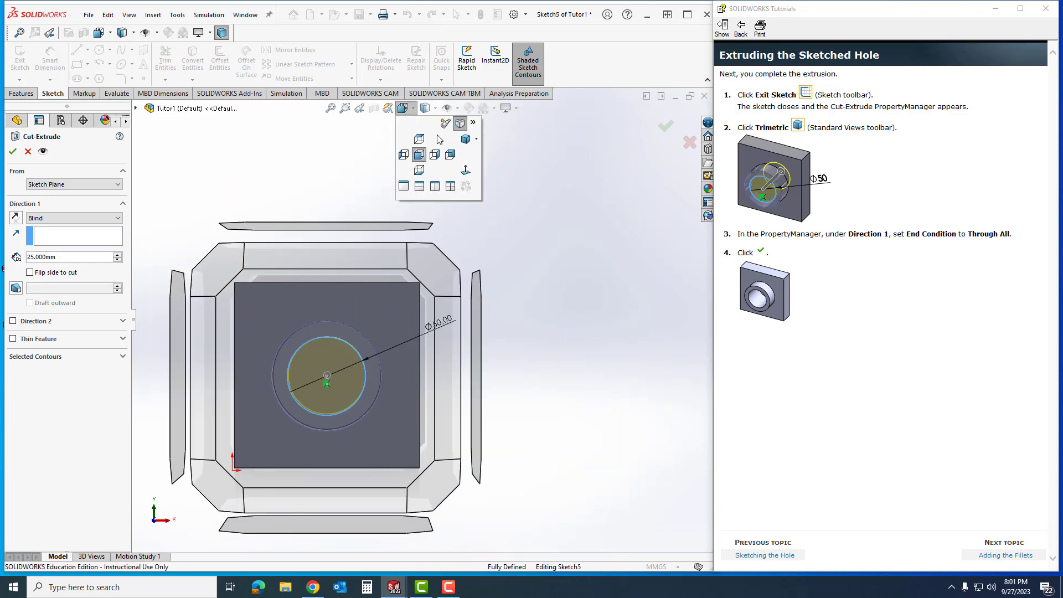
left_click(464, 139)
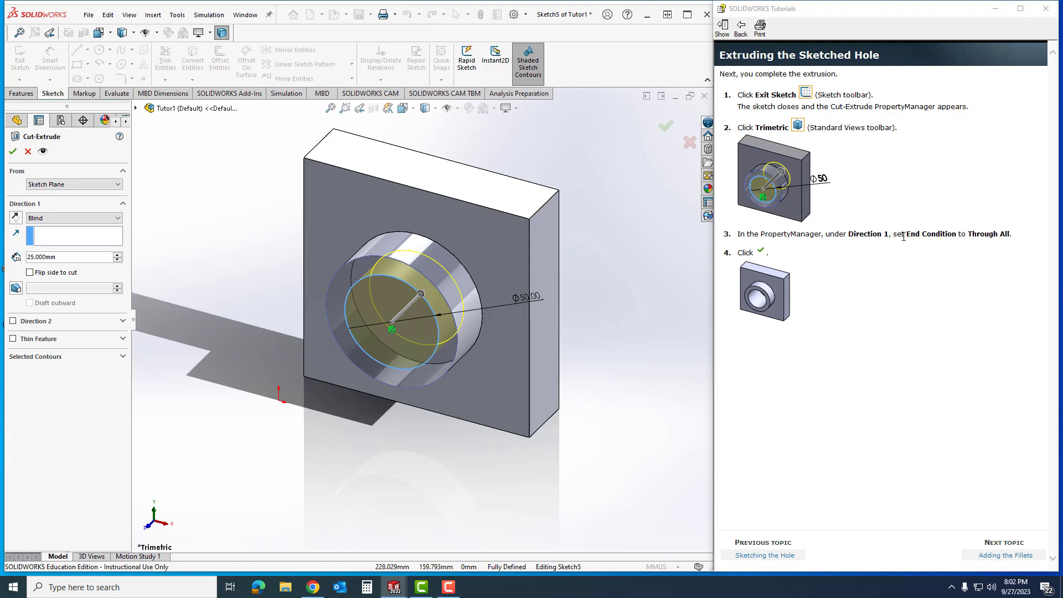
left_click(70, 219)
left_click(47, 229)
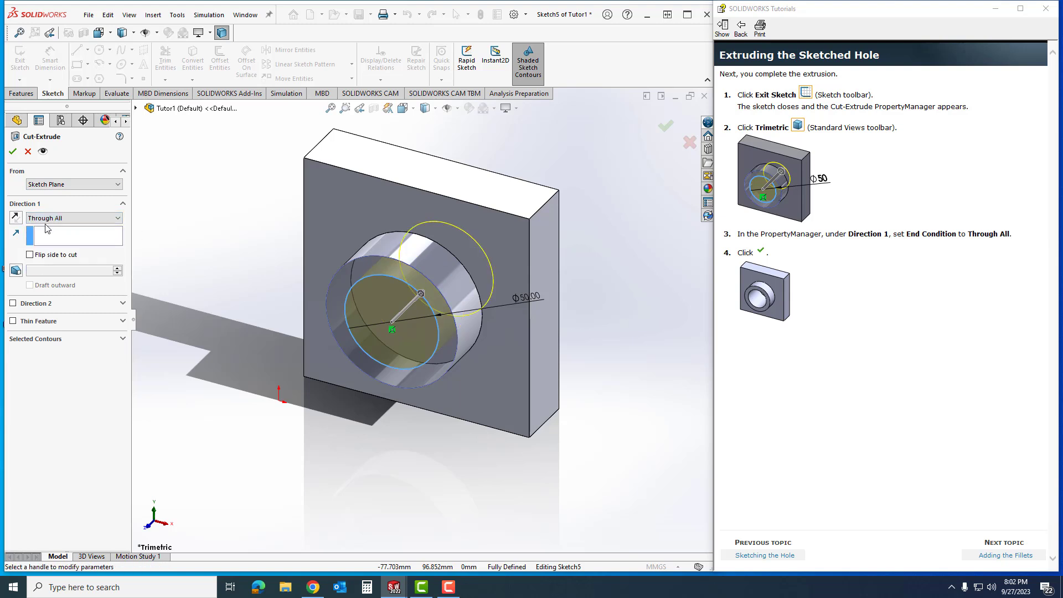
left_click(12, 151)
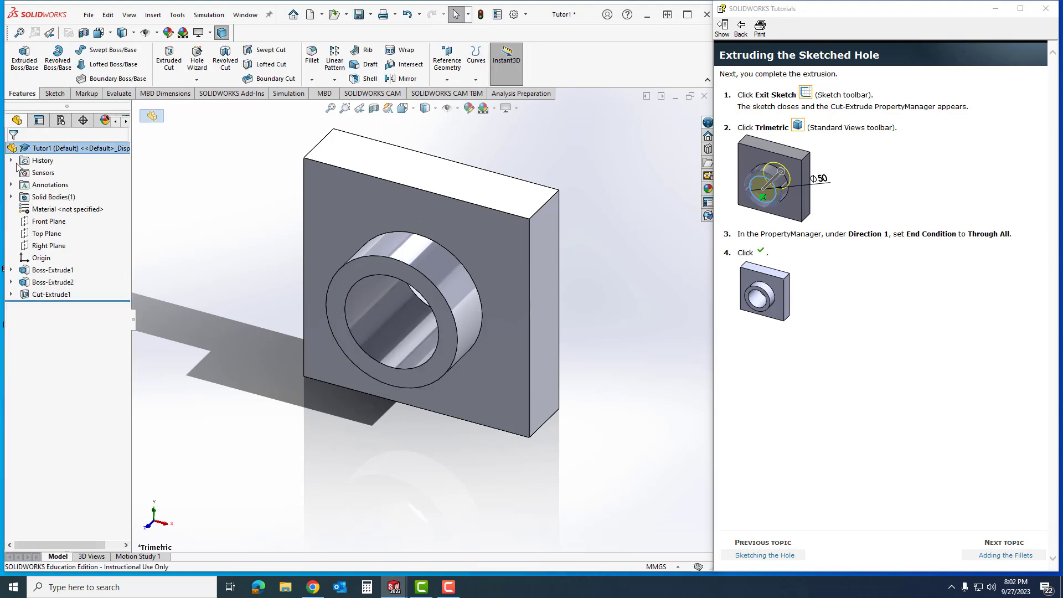
Step: Following the Creating the Base Fillets topic, start a constant size fillet on the base's front face with a 5 mm radius and Full preview
mouse_move(337, 352)
middle_mouse_down()
mouse_move(359, 294)
mouse_move(317, 343)
mouse_move(342, 334)
mouse_move(345, 323)
mouse_move(311, 322)
mouse_move(334, 353)
middle_mouse_up()
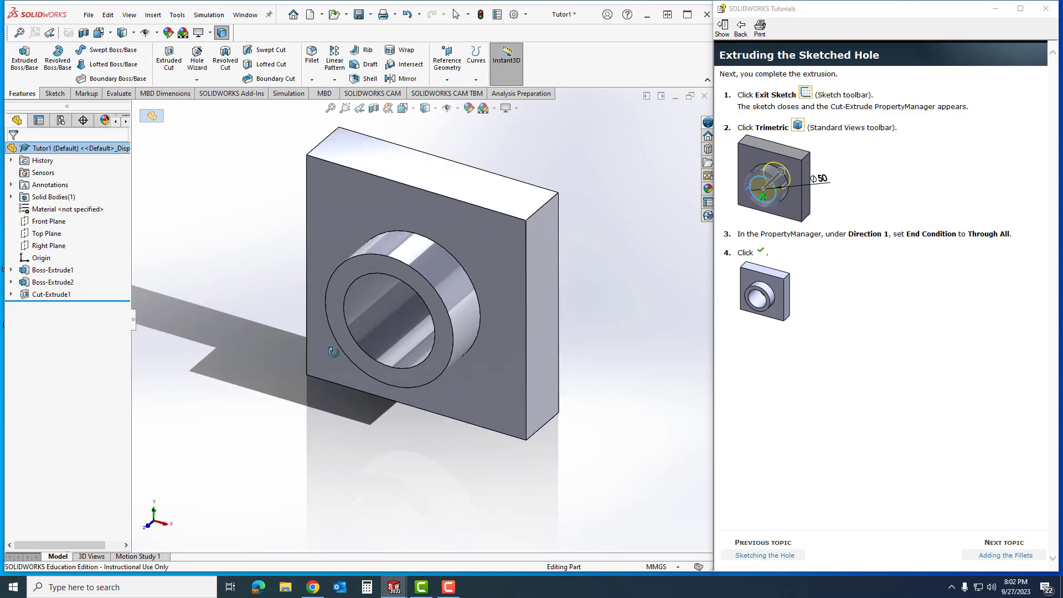
left_click(989, 555)
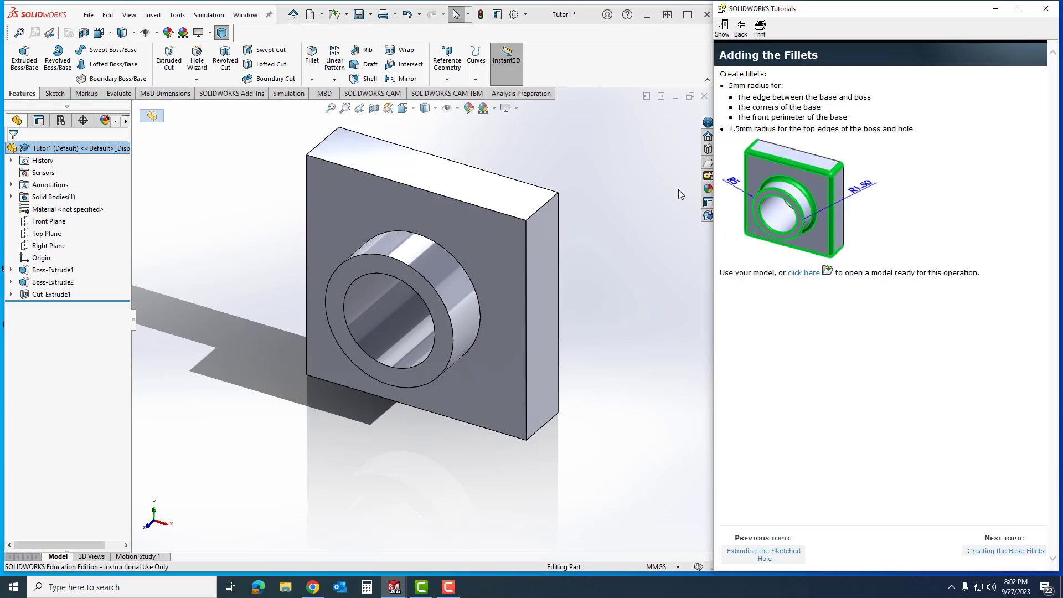
scroll(398, 182, "up", 2)
scroll(398, 183, "down", 2)
middle_click_drag(485, 337, 443, 390)
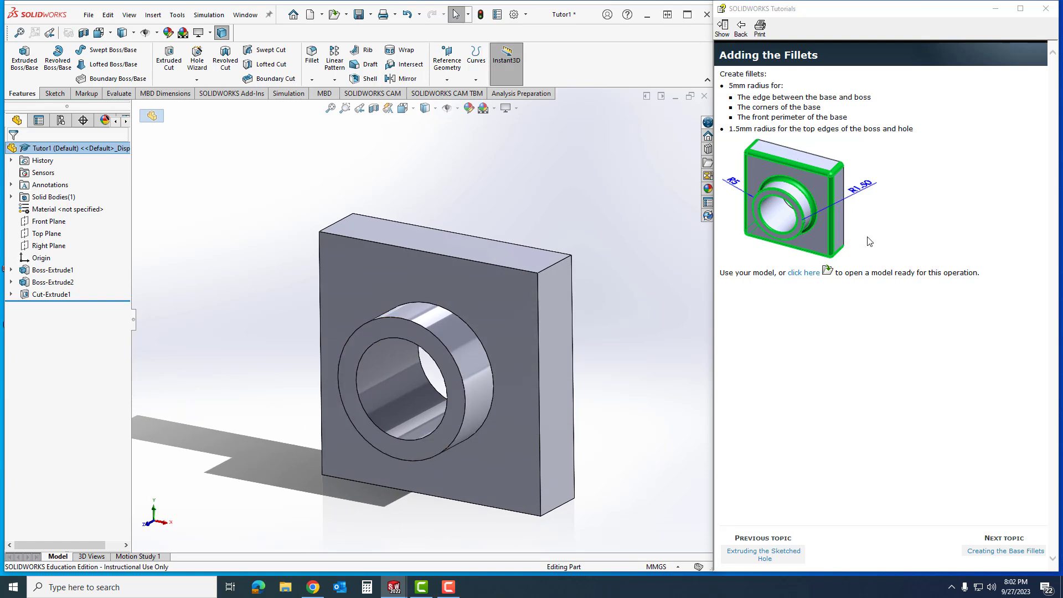
left_click(990, 553)
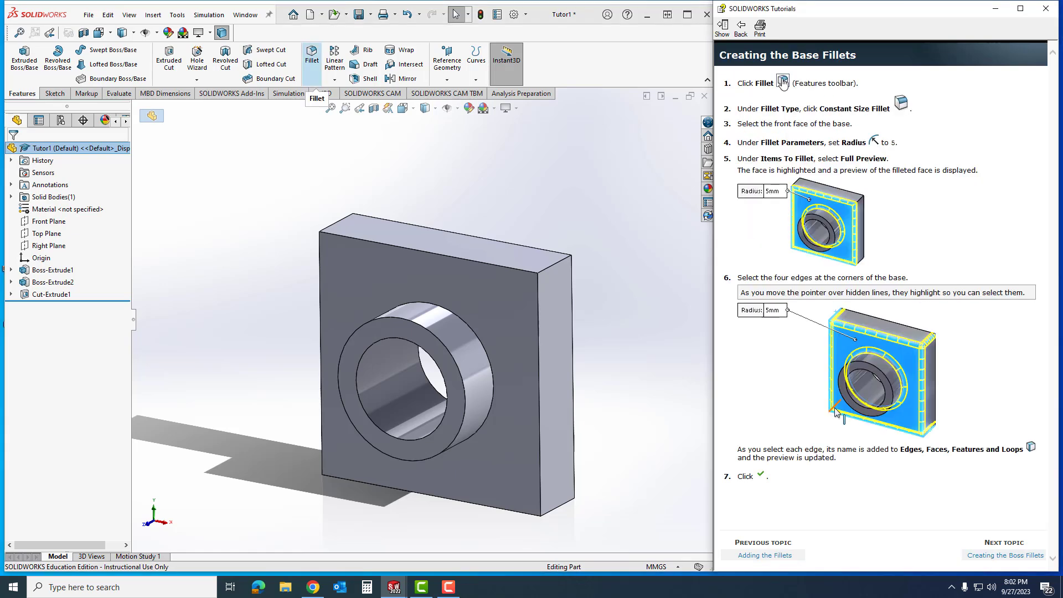
left_click(312, 57)
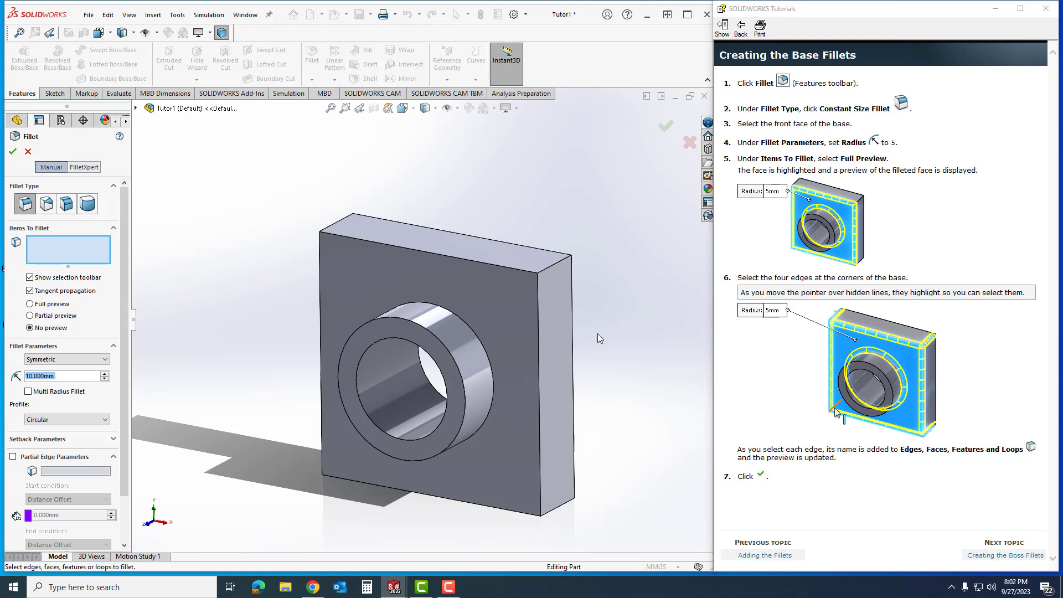
left_click(506, 308)
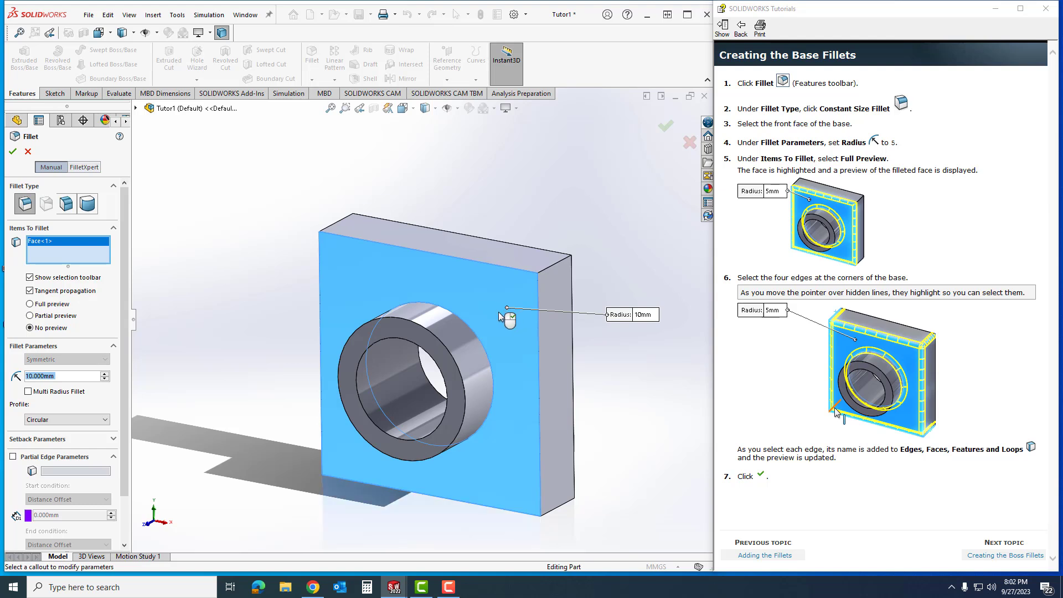
type("5")
left_click(108, 315)
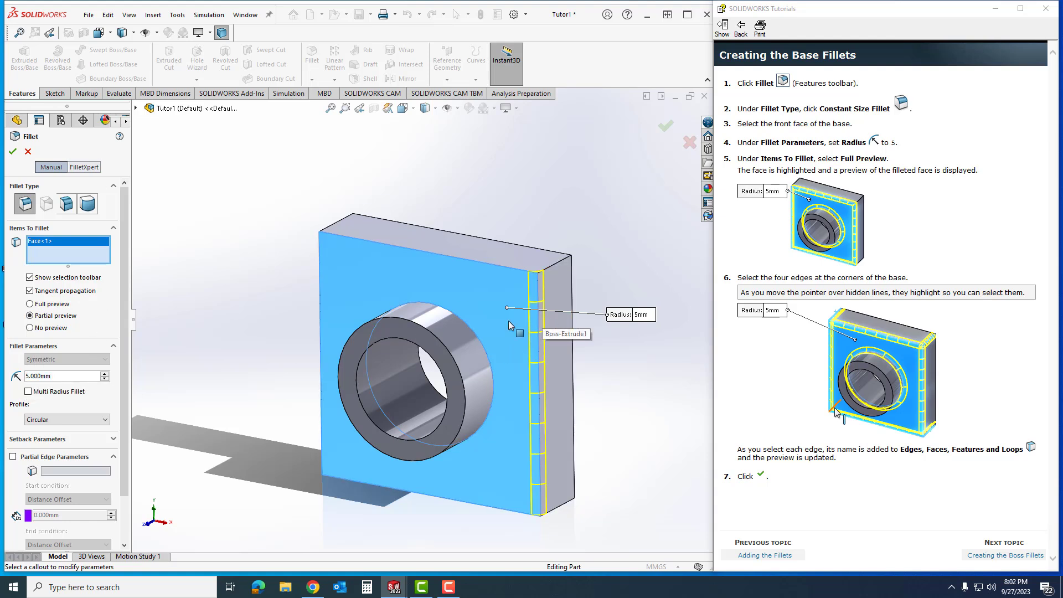
left_click(30, 305)
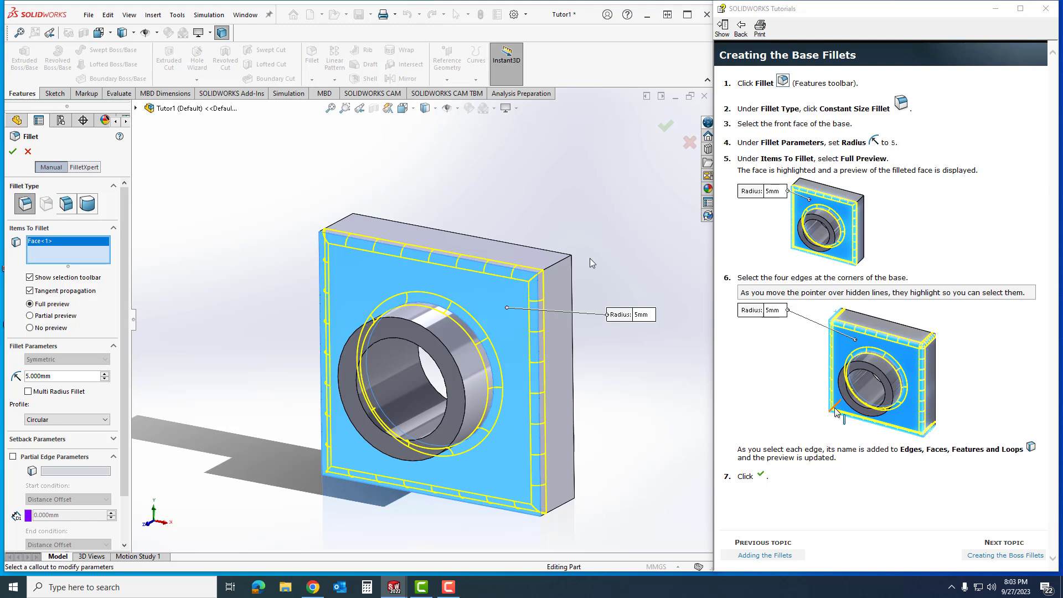
Step: Add the four corner edges of the base to the 5 mm fillet and create it
left_click(397, 223)
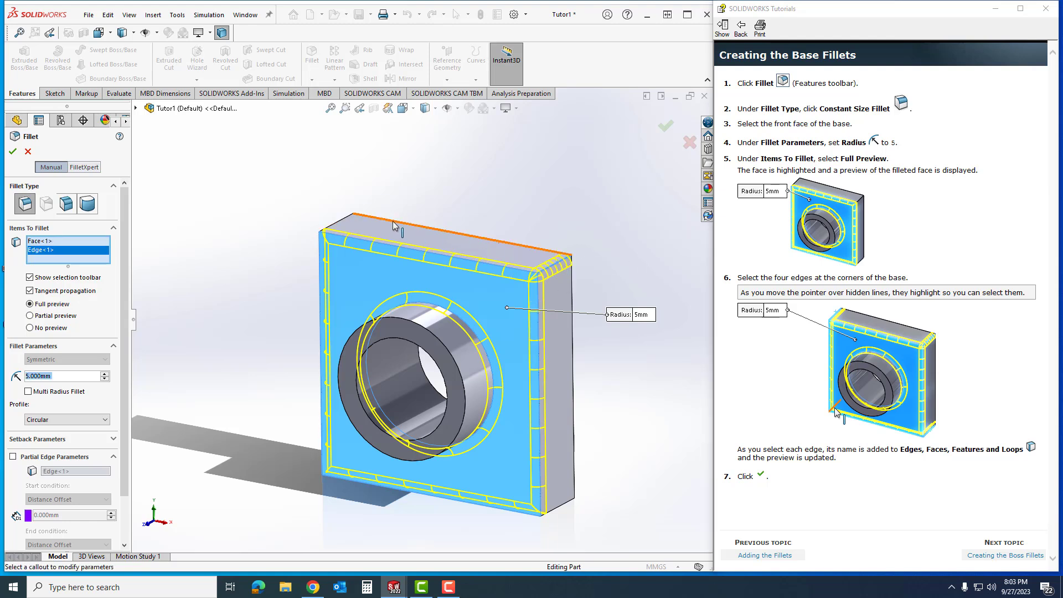
left_click(337, 222)
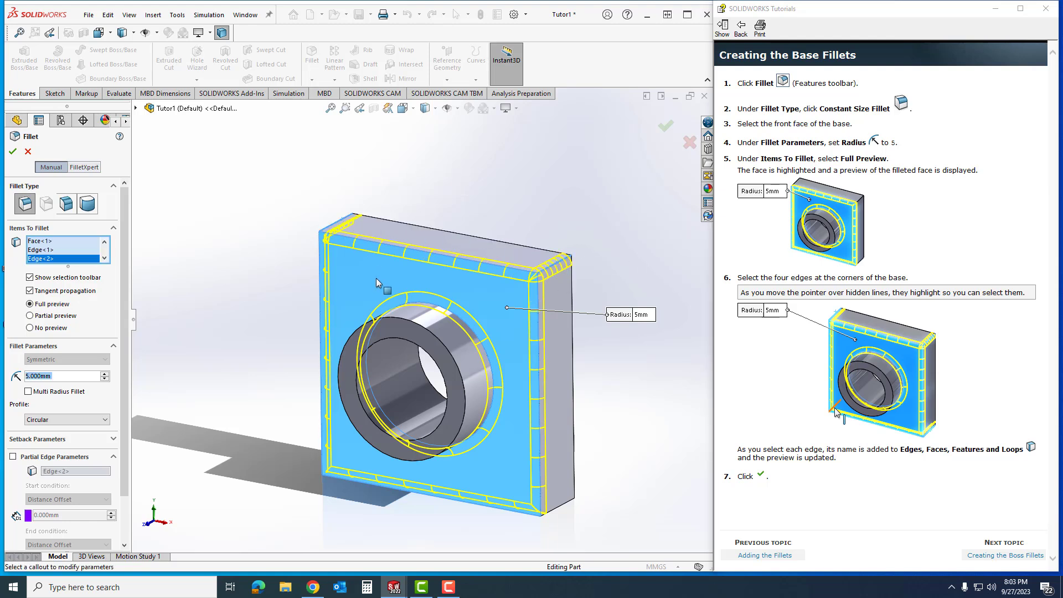
middle_click_drag(360, 528, 382, 387)
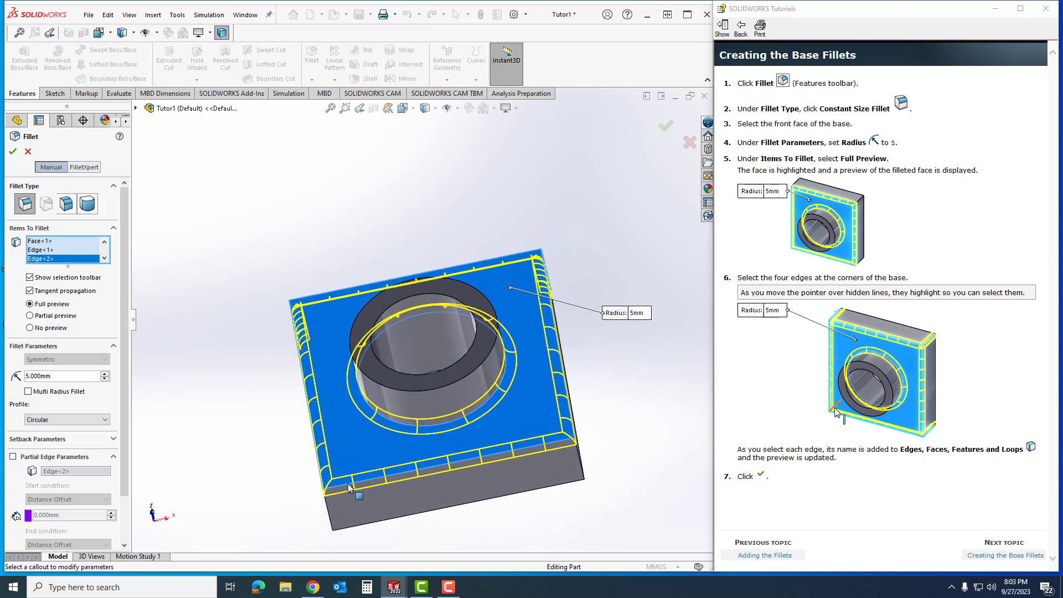
left_click(330, 514)
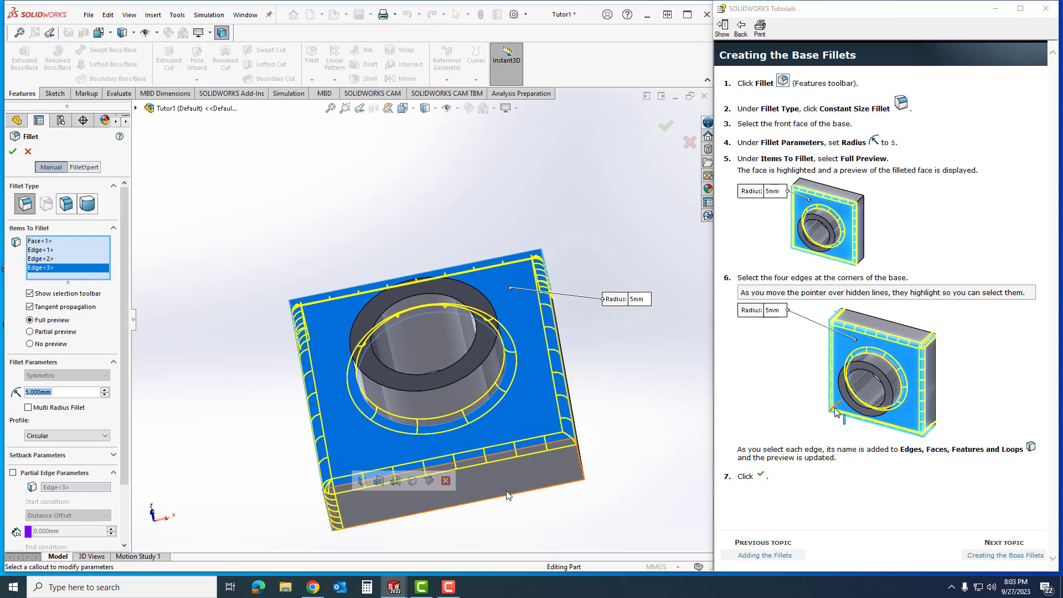
left_click(551, 470)
middle_click_drag(551, 470, 518, 410)
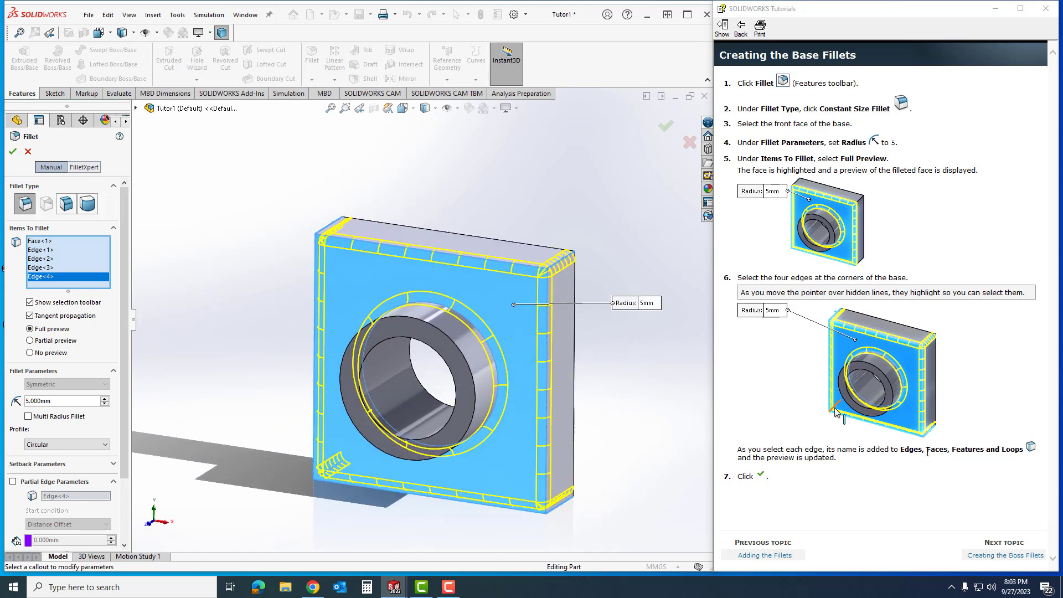
left_click(12, 151)
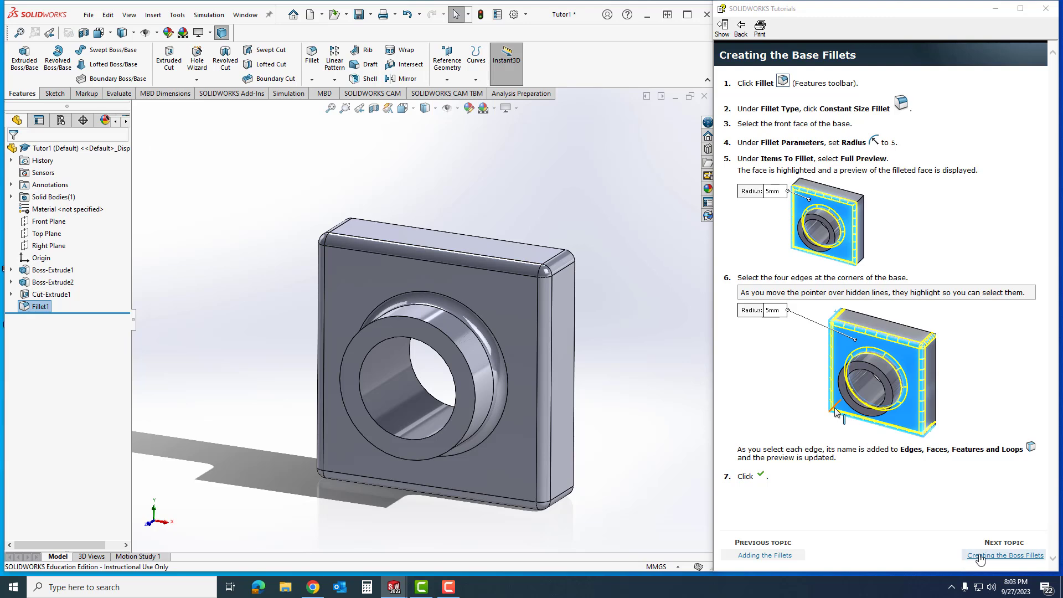
Step: Following the Creating the Boss Fillets topic, fillet the boss's front face with a 1.5 mm radius and Full preview
left_click(979, 558)
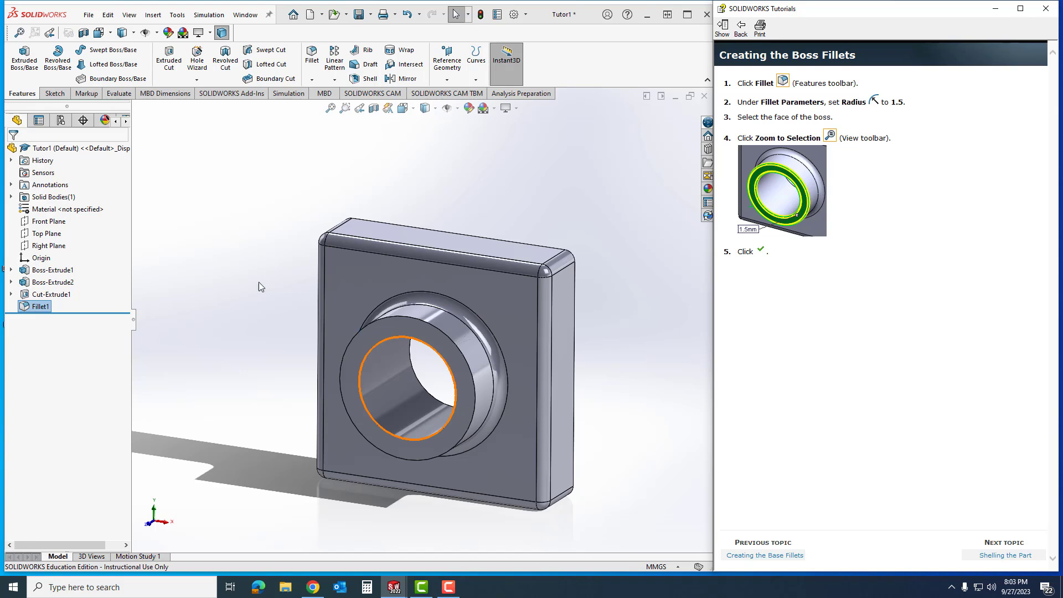
left_click(311, 58)
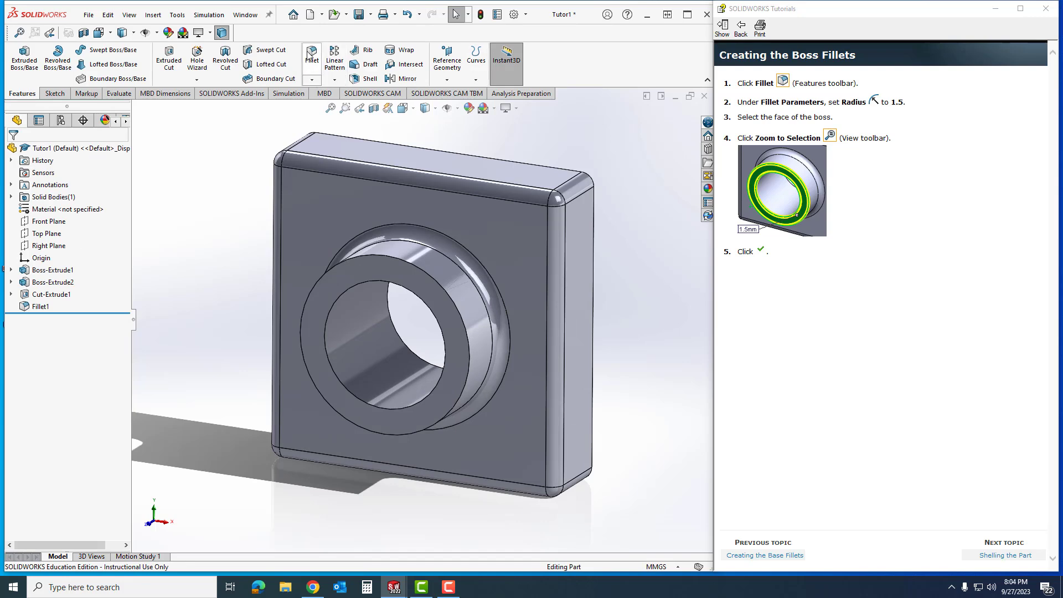
left_click(311, 55)
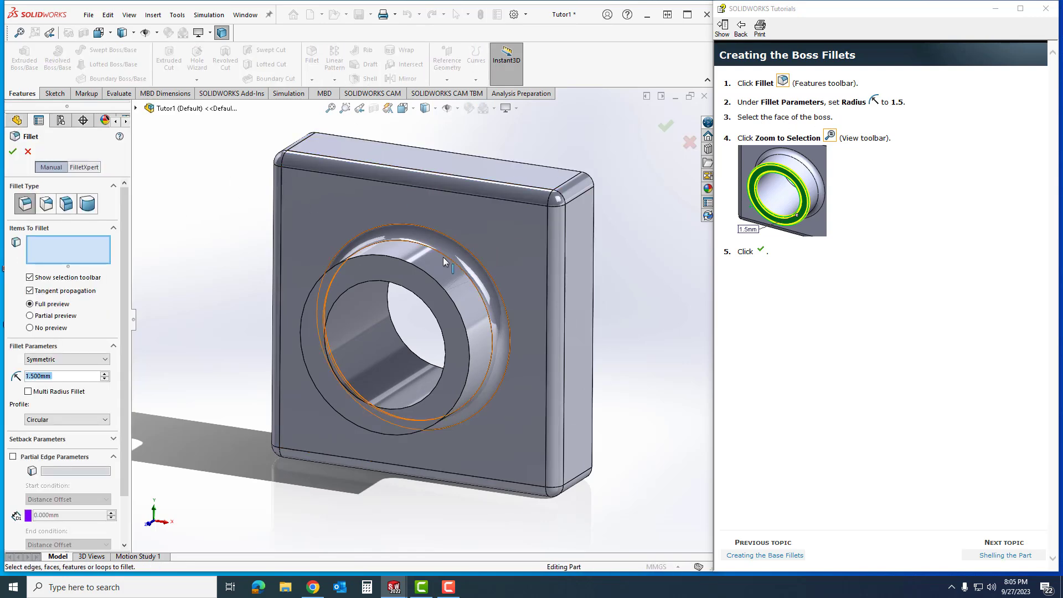
left_click(408, 281)
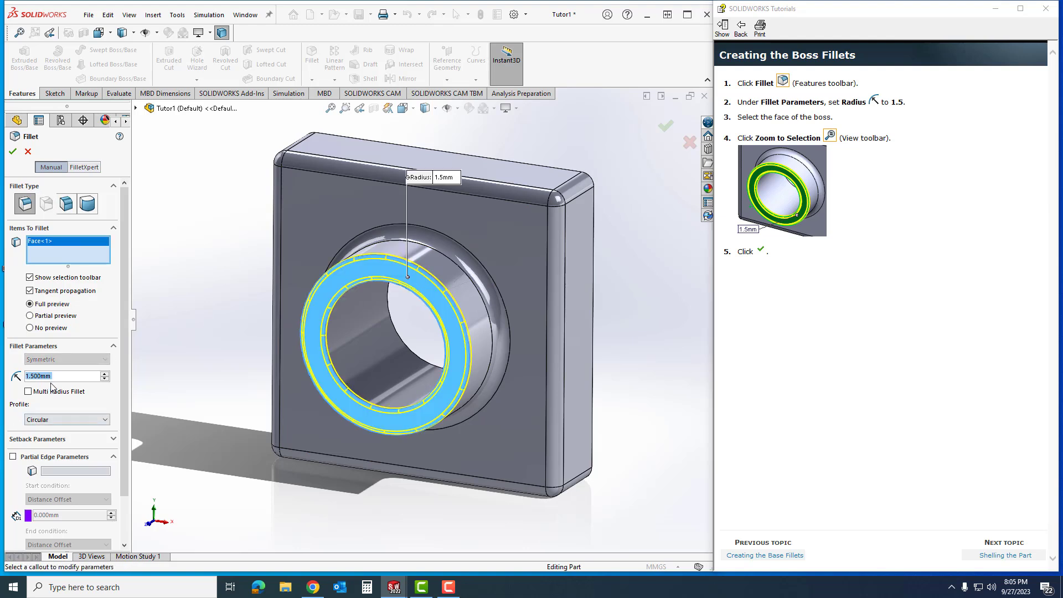
type("1.5")
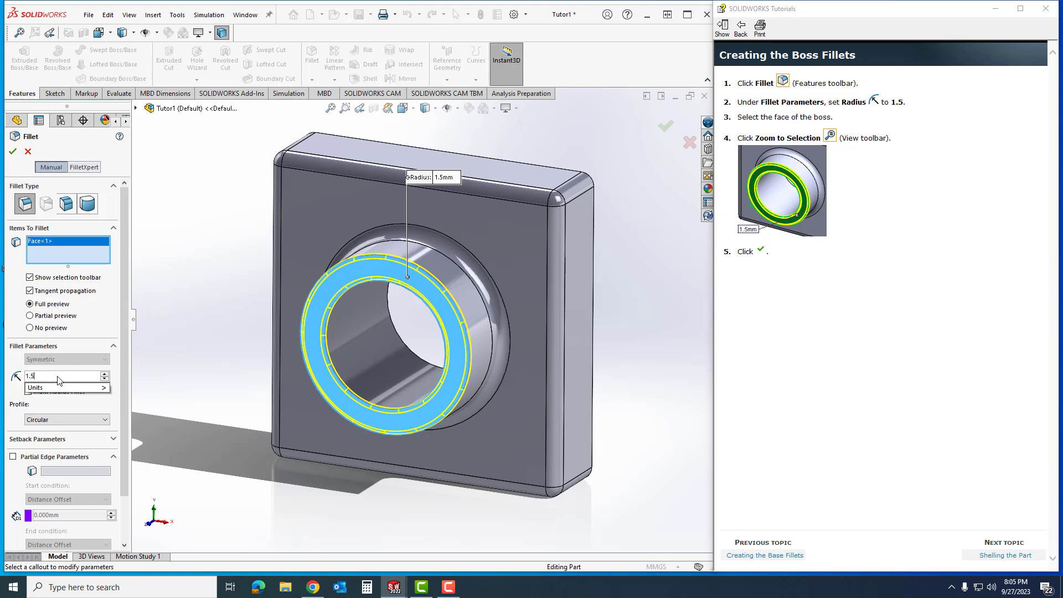
left_click(103, 317)
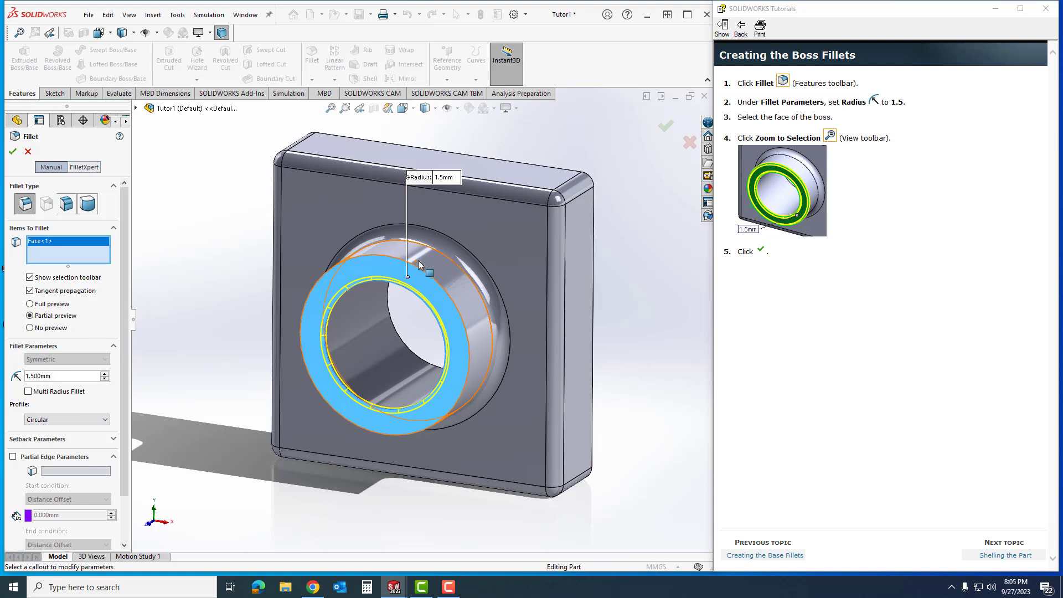
left_click(30, 304)
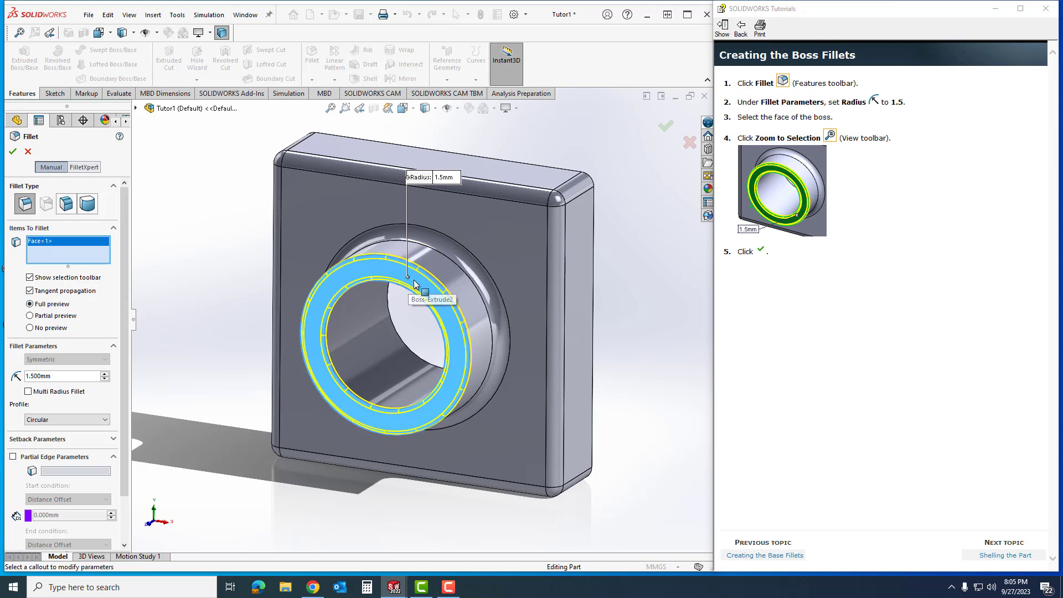
key("Return")
Step: Following the Shelling the Part and Creating the Shell topics, shell the part to a 2 mm thickness, removing the back face
left_click(1003, 557)
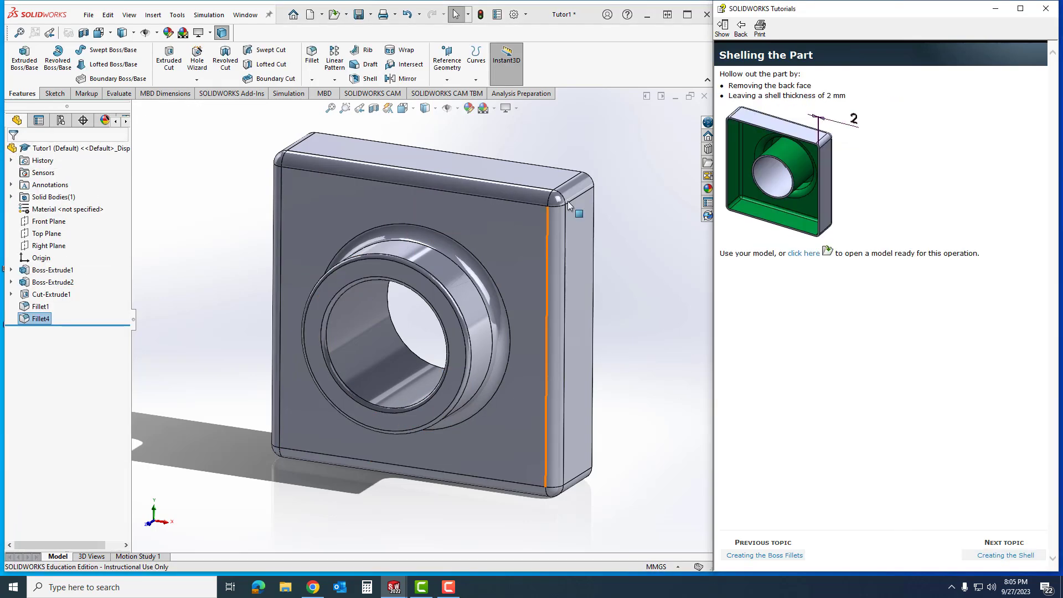
middle_click_drag(646, 287, 490, 267)
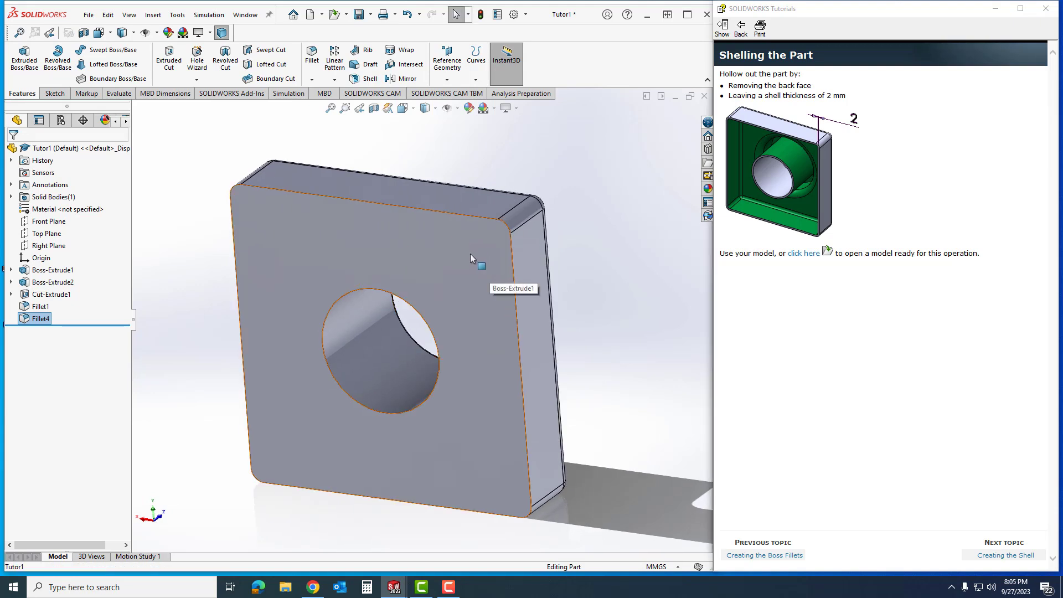
left_click(470, 254)
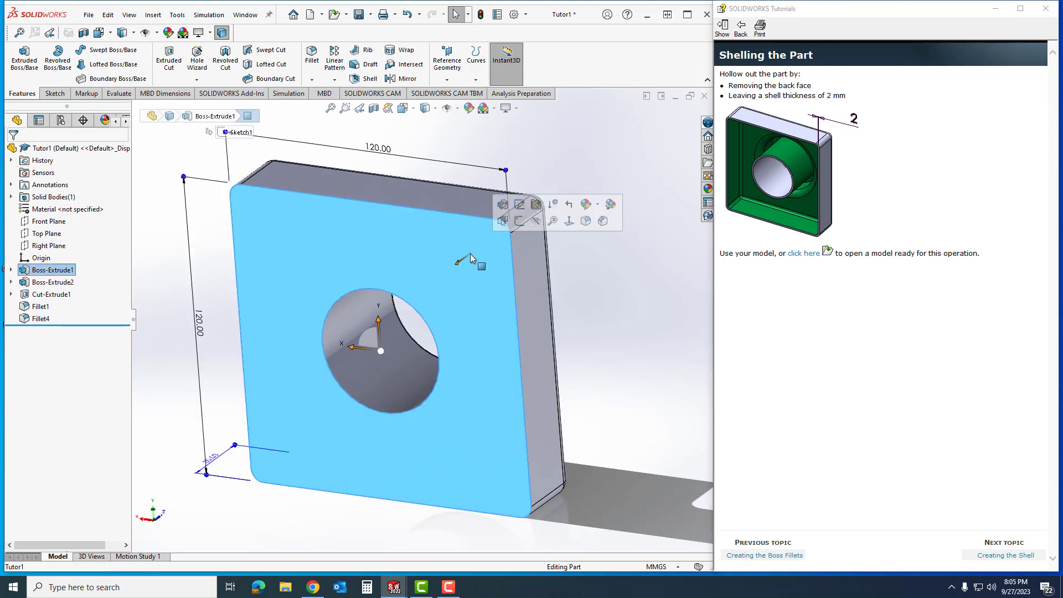
left_click(364, 80)
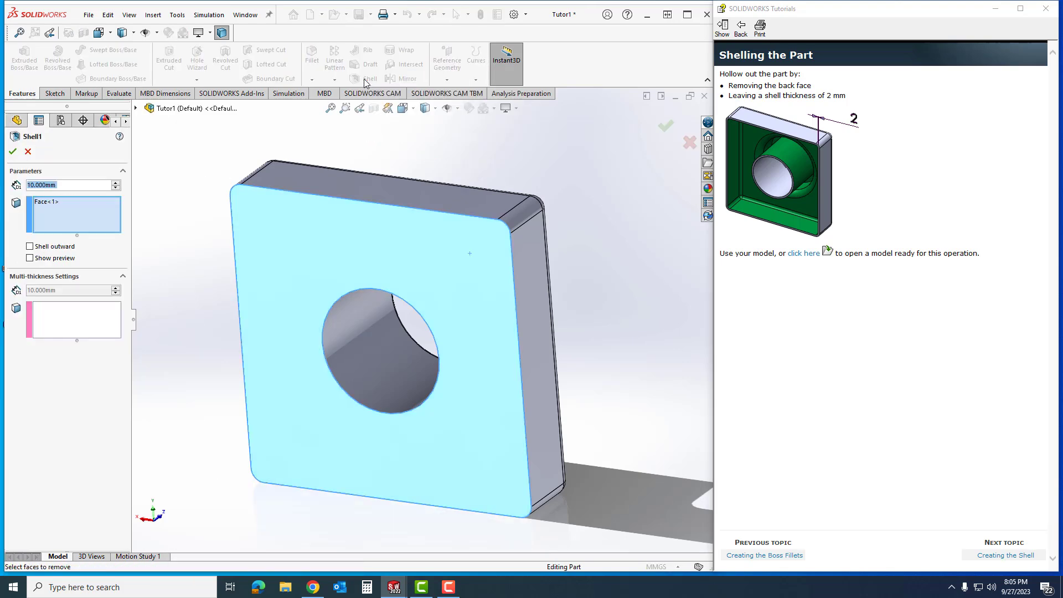
left_click(996, 556)
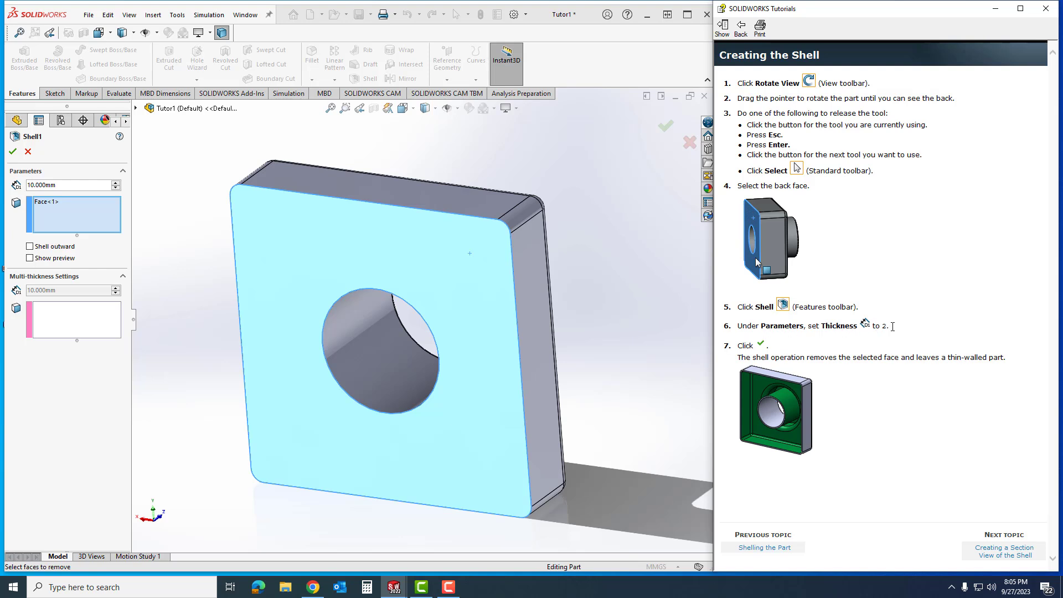
left_click(56, 191)
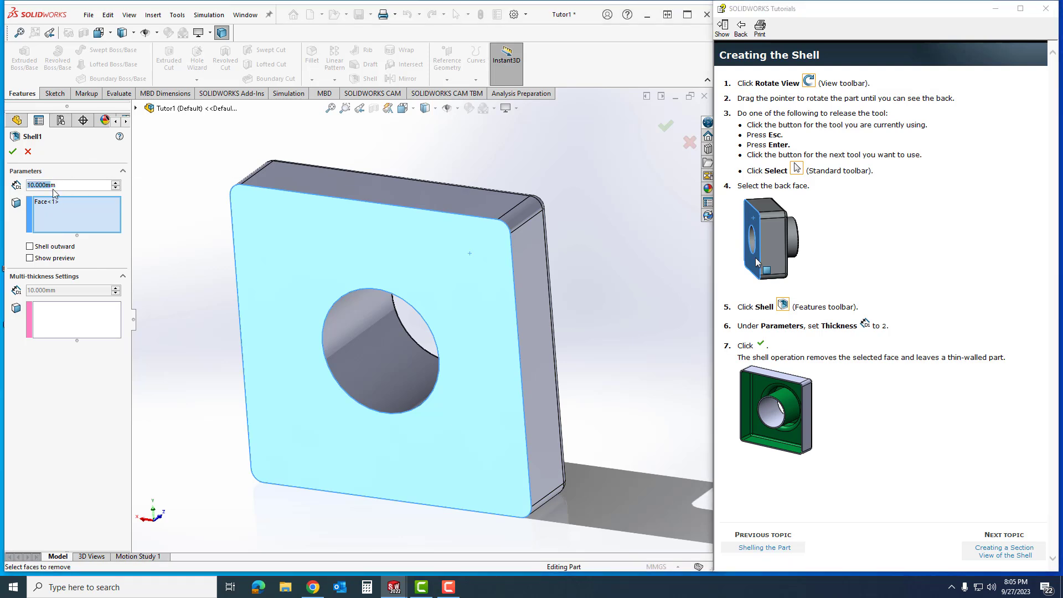
type("2")
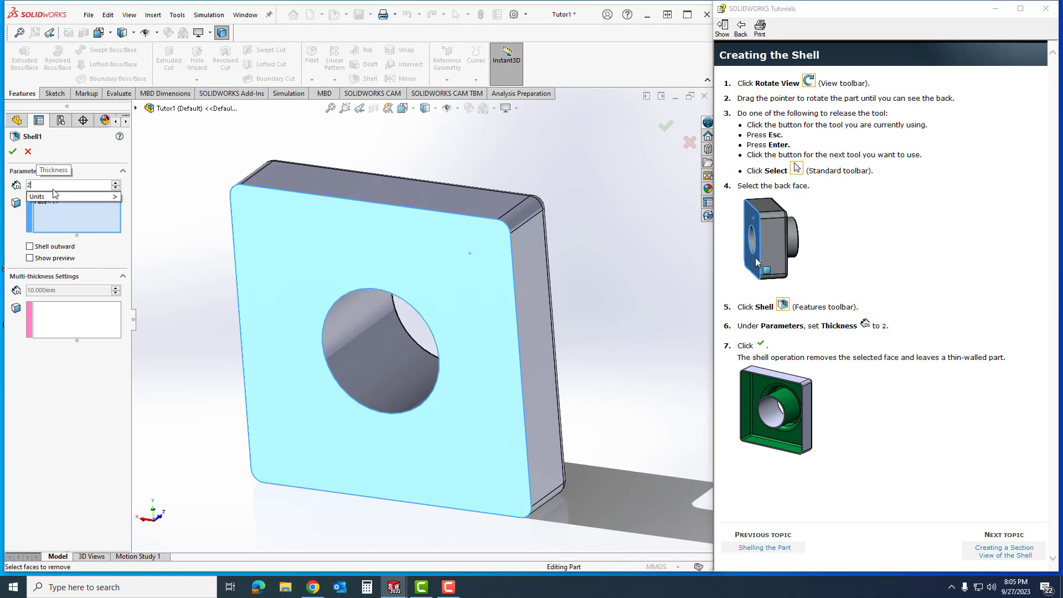
key("Return")
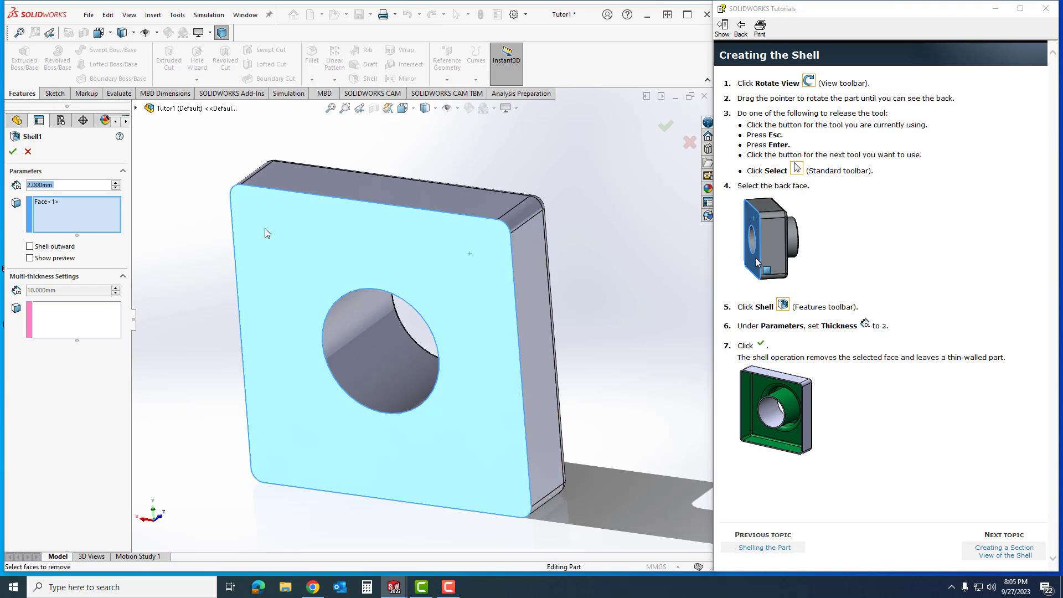
left_click(14, 151)
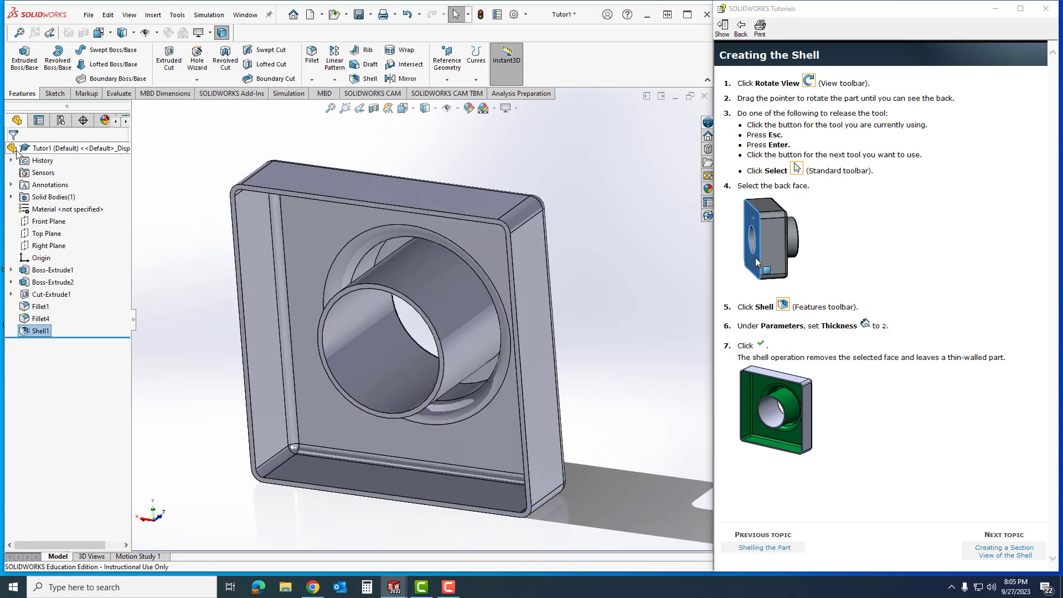
middle_click_drag(548, 407, 622, 408)
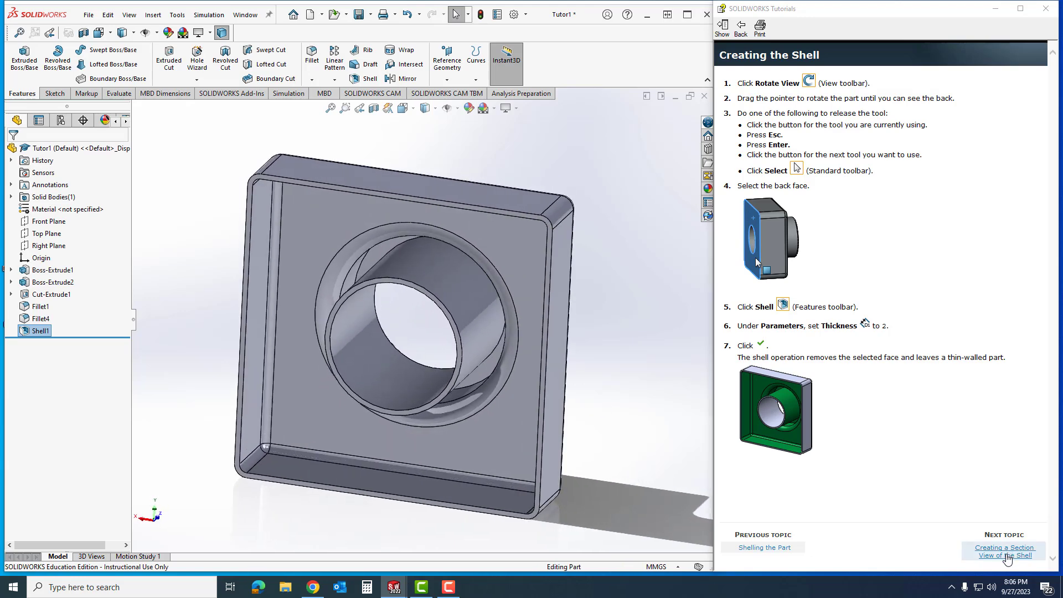
Step: Following the Creating a Section View of the Shell topic, switch to Trimetric and section the part parallel to the Top Plane, offset about 62 mm
left_click(1006, 554)
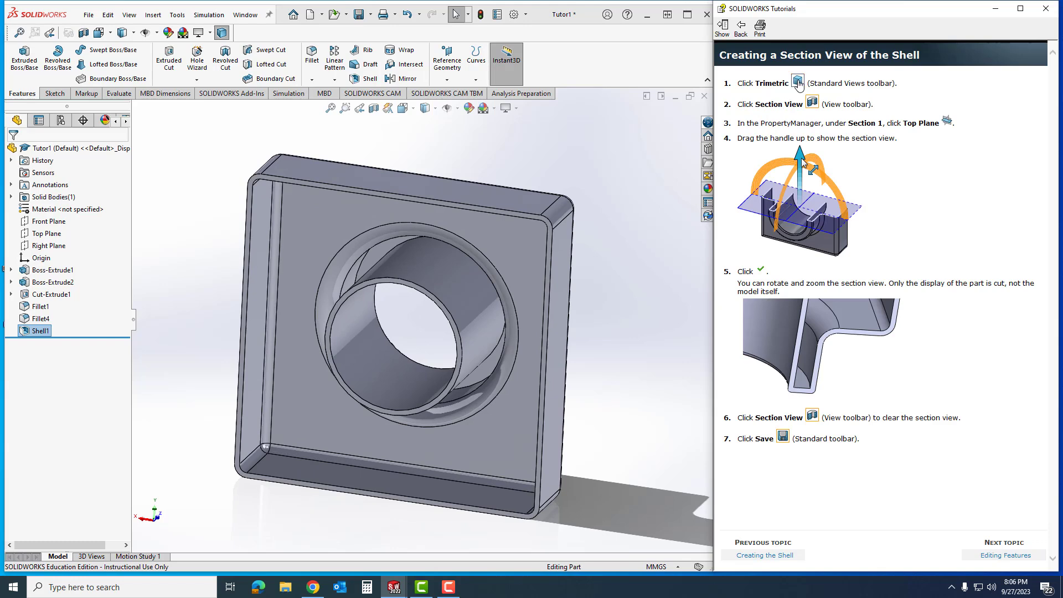
left_click(415, 112)
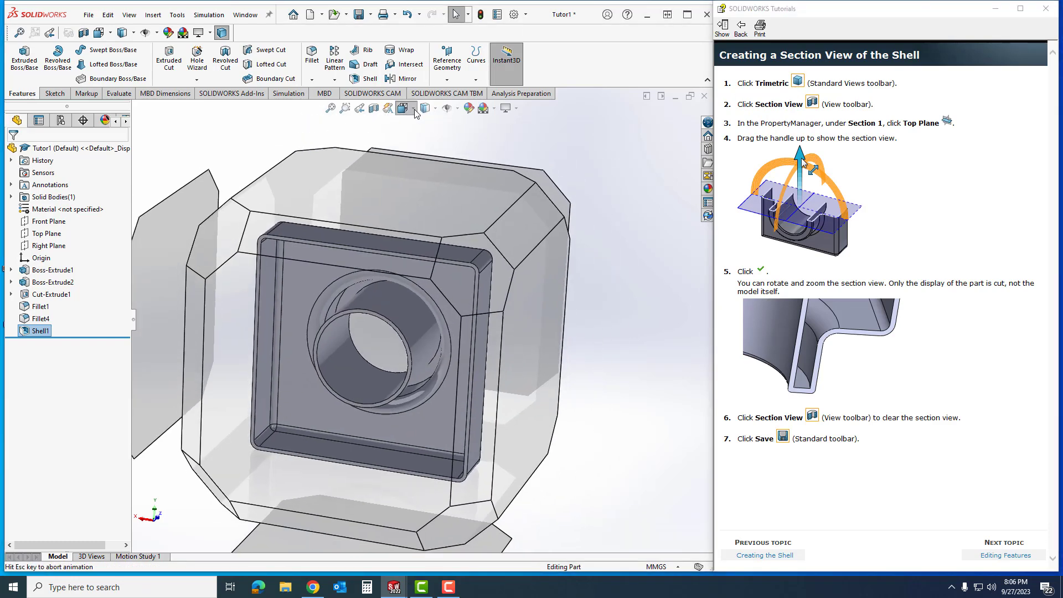
left_click(466, 145)
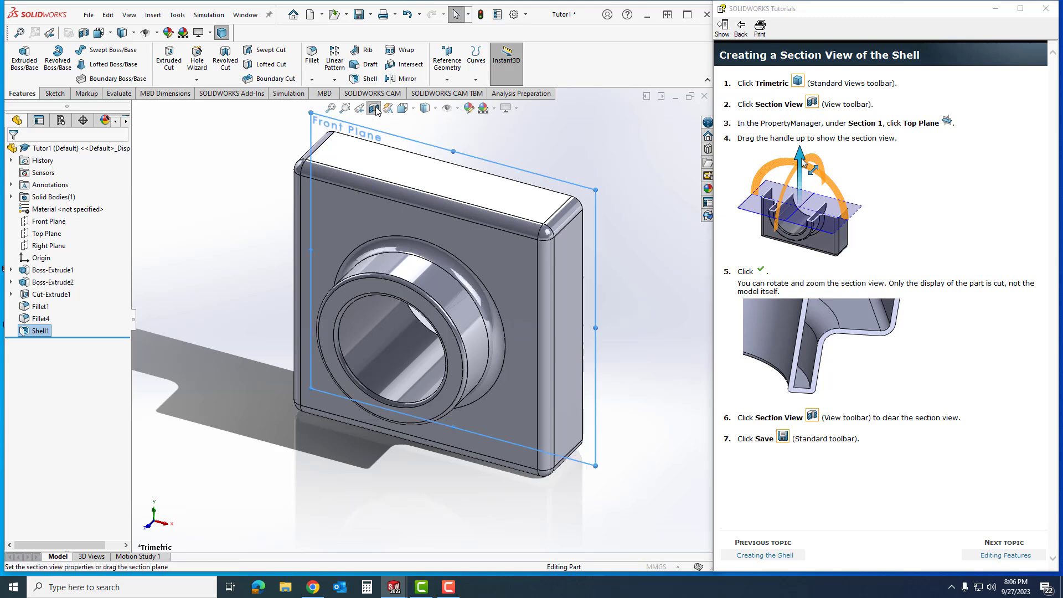
left_click(374, 109)
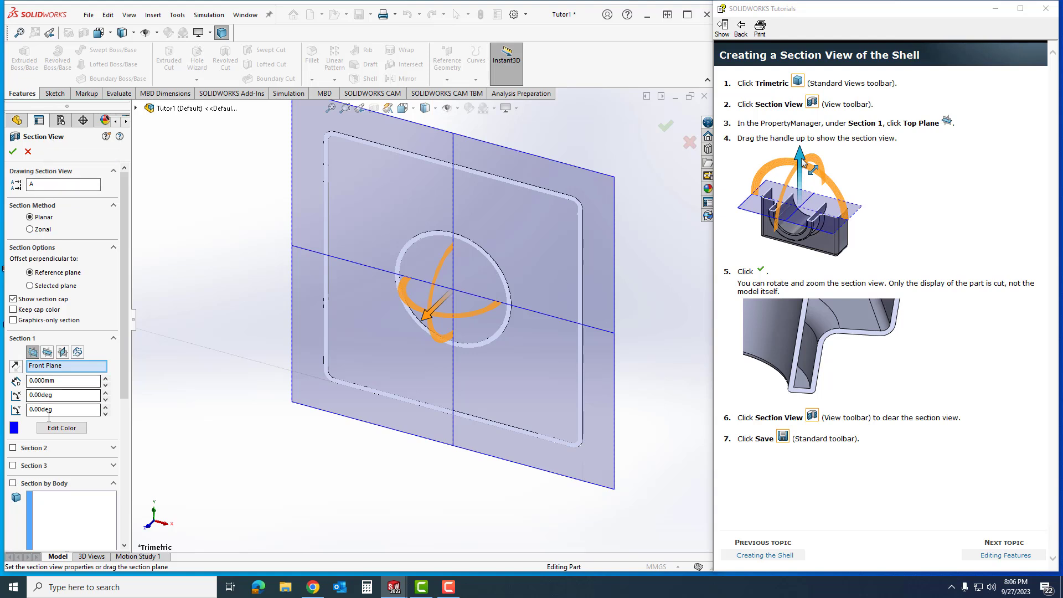
left_click(47, 352)
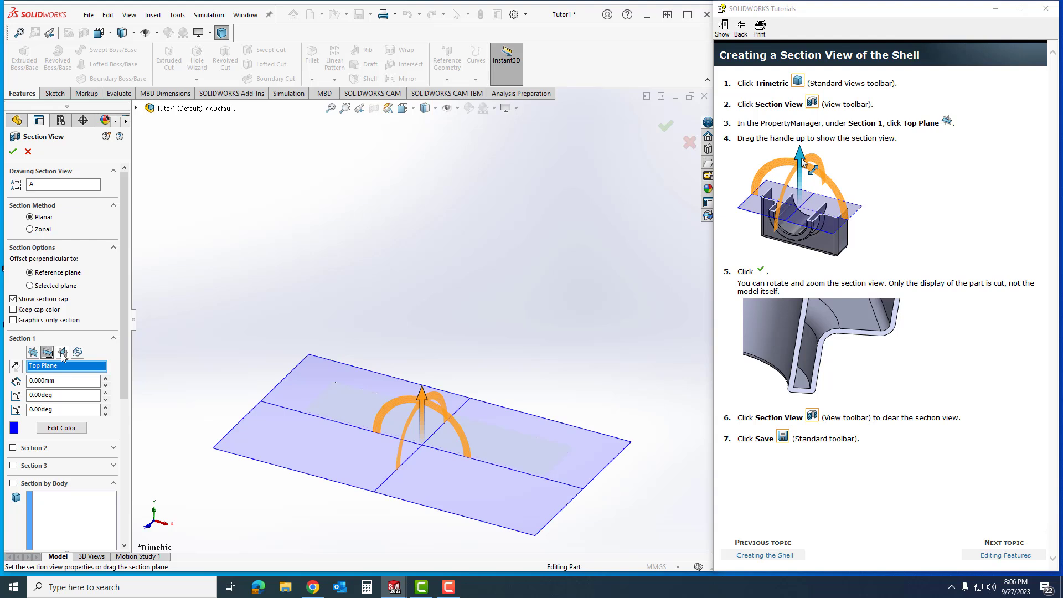
left_click(62, 352)
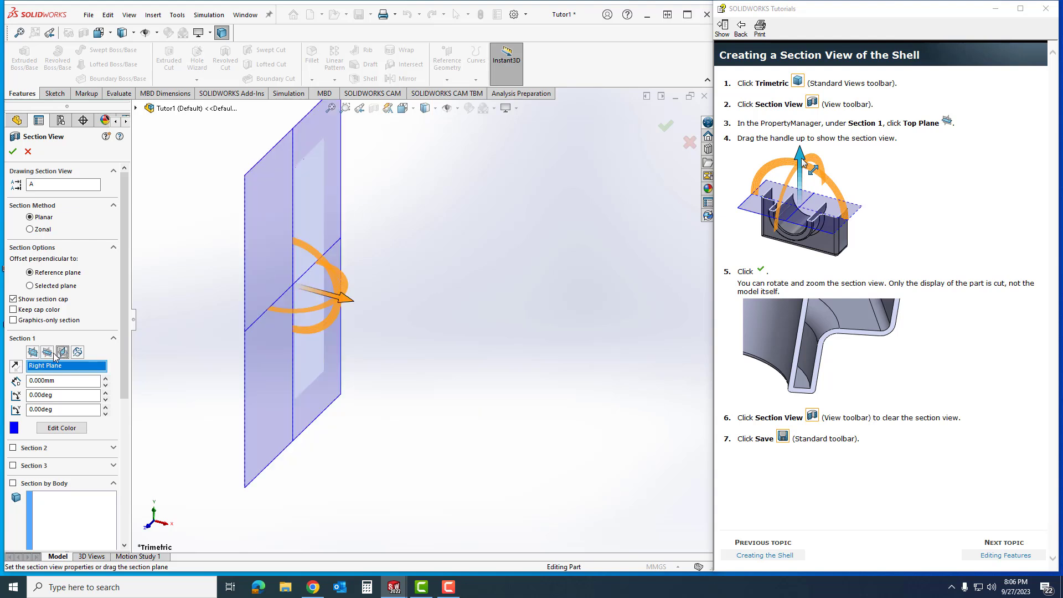
left_click(47, 353)
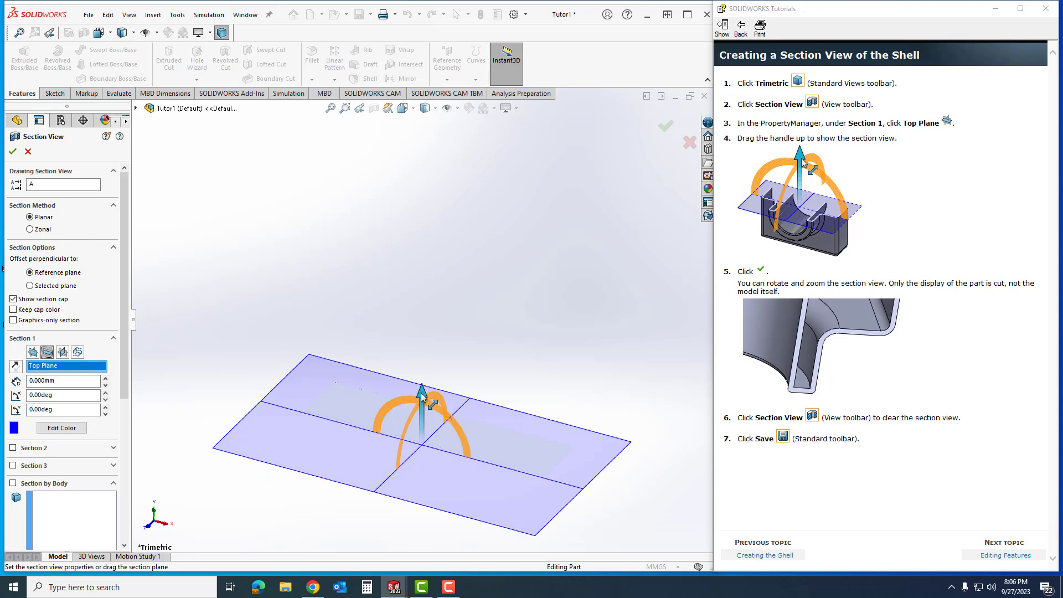
left_click_drag(420, 391, 437, 268)
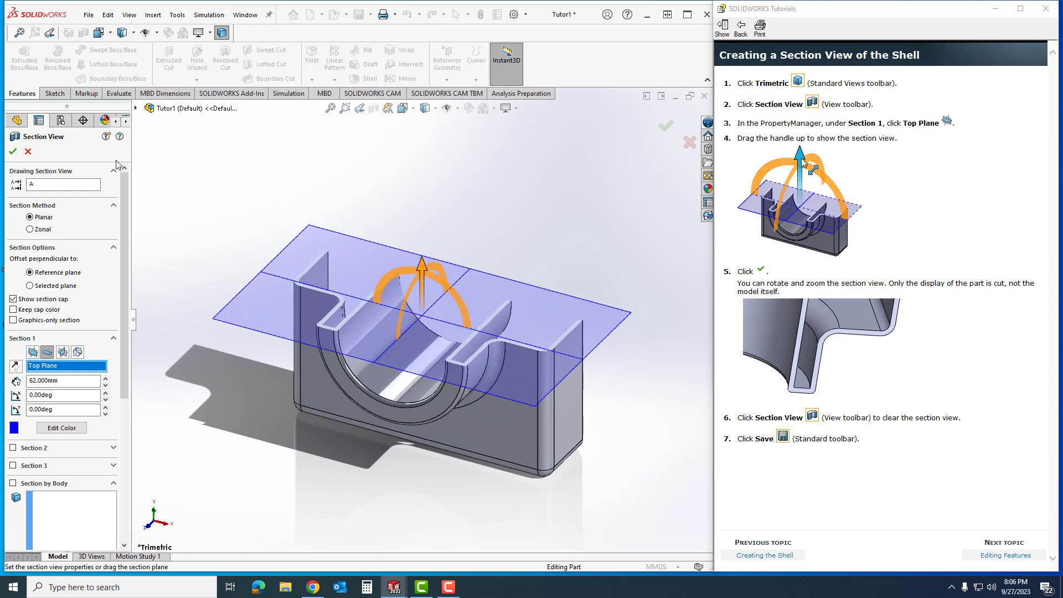
left_click(12, 152)
middle_click_drag(401, 379, 380, 263)
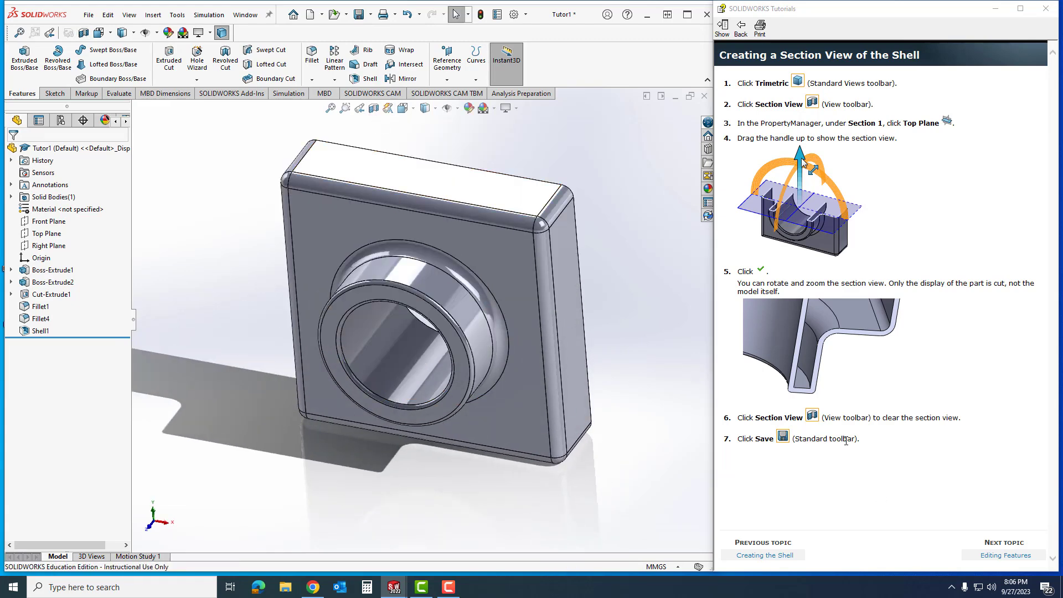
Step: Clear the section view and save the part, advancing the tutorial to the Editing the Base Feature topic
left_click(360, 15)
left_click(996, 555)
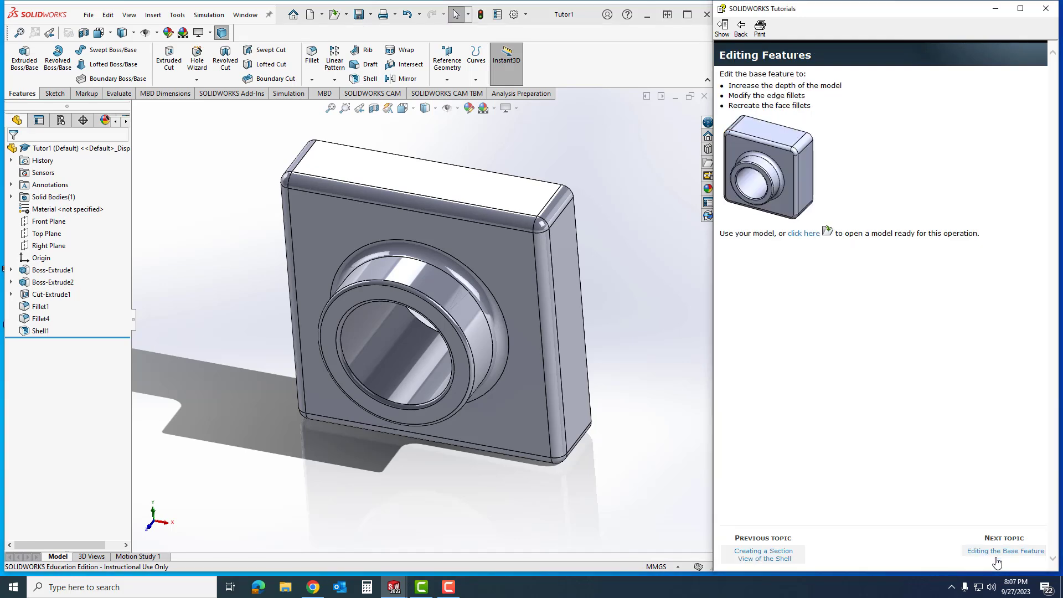
mouse_move(497, 418)
middle_mouse_down()
mouse_move(494, 360)
mouse_move(489, 402)
middle_mouse_up()
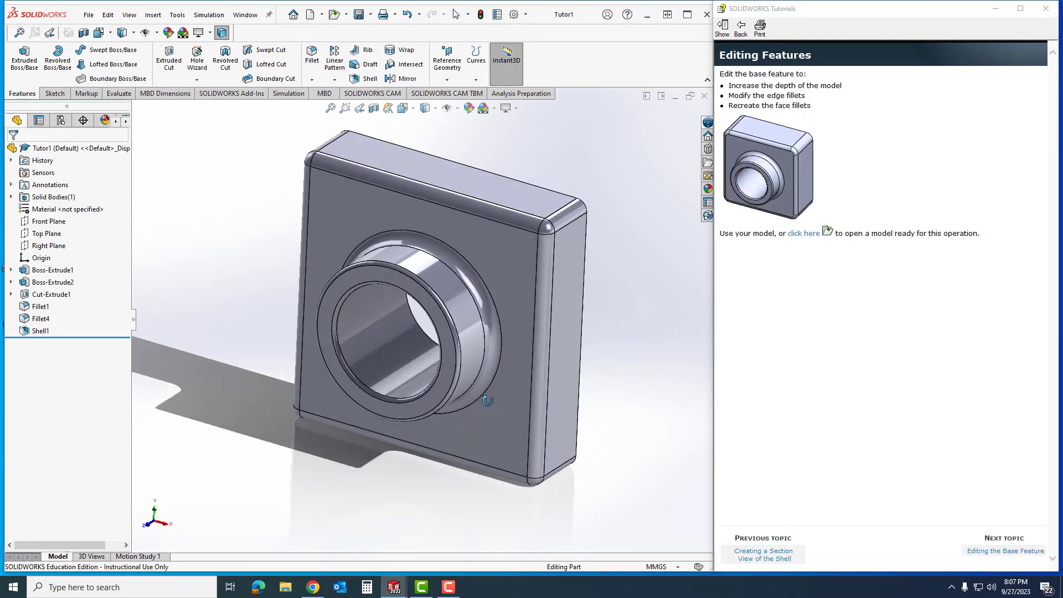
left_click(1002, 551)
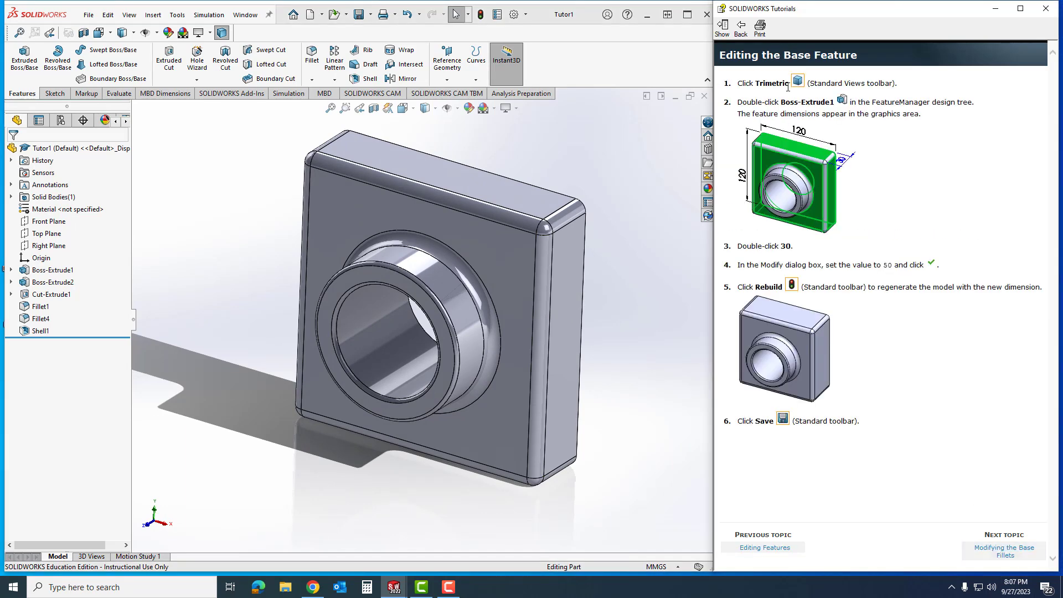
Step: Following the Editing the Base Feature topic, switch to Trimetric, set the Boss-Extrude1 depth to 50 mm, rebuild and save the part
left_click(402, 109)
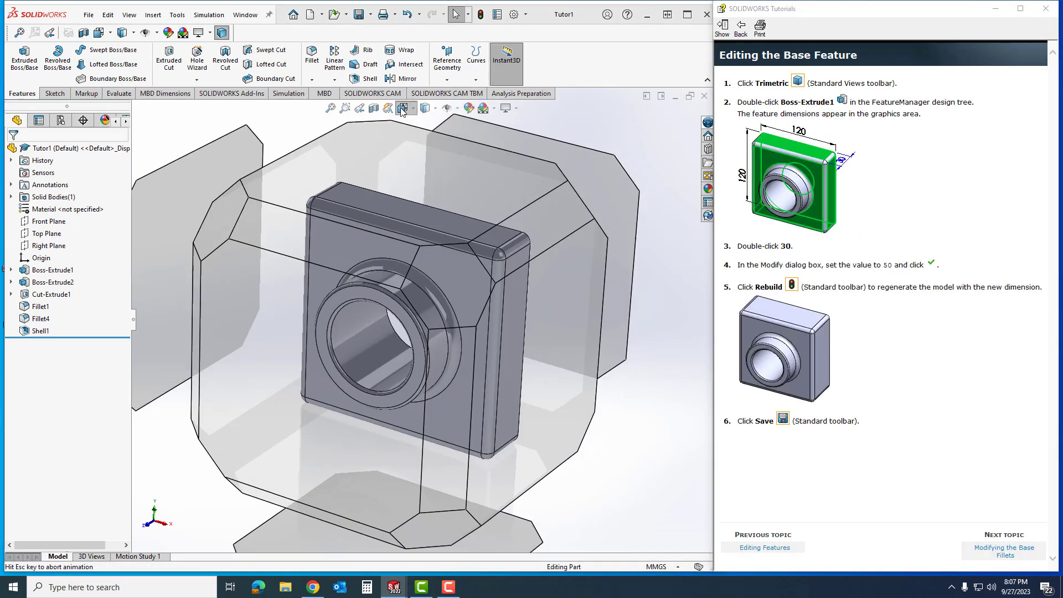
mouse_move(407, 109)
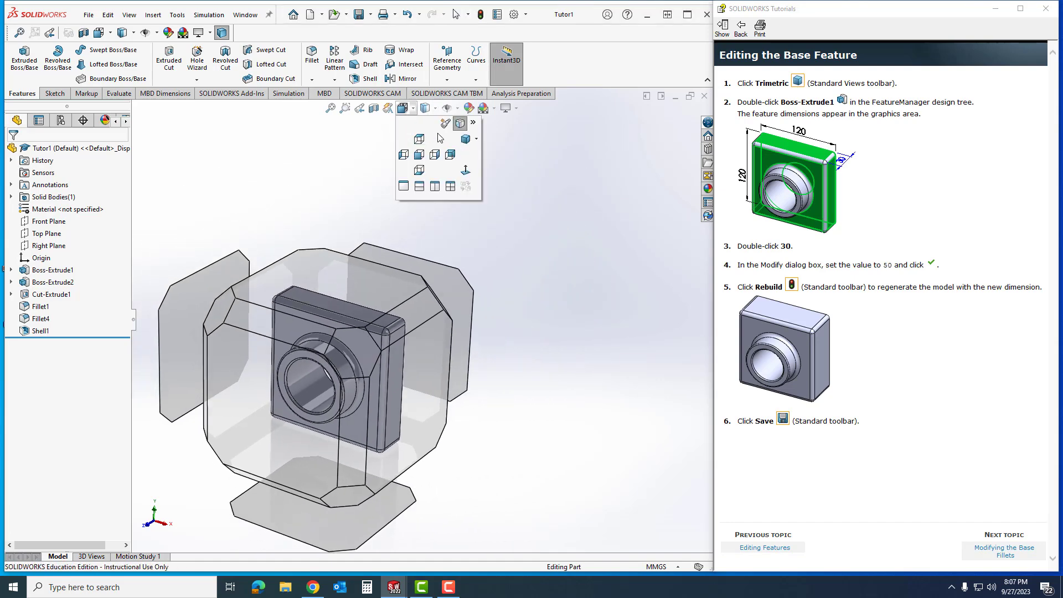
left_click(466, 141)
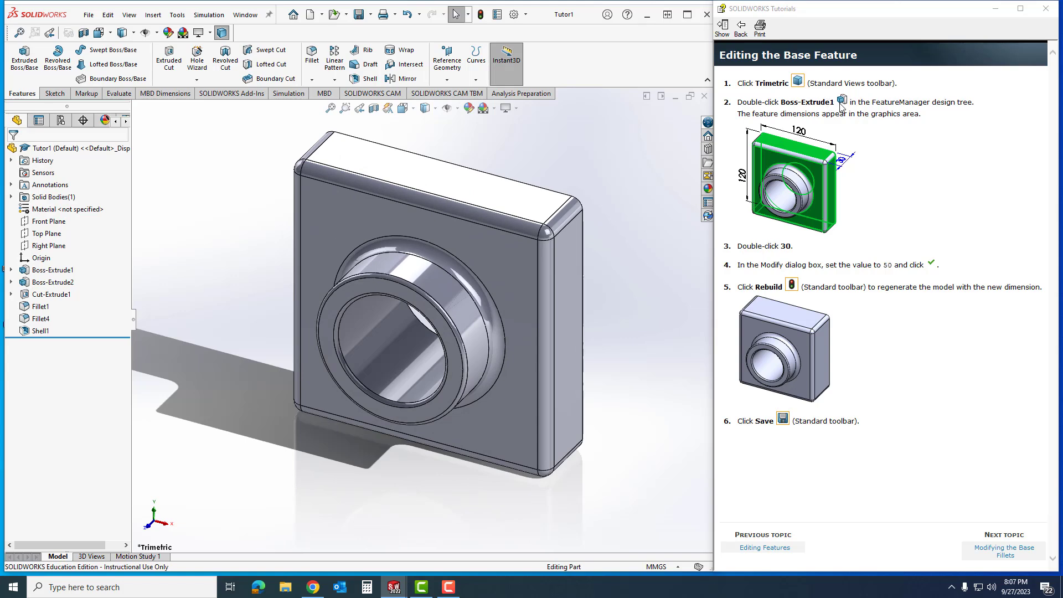
double_click(53, 270)
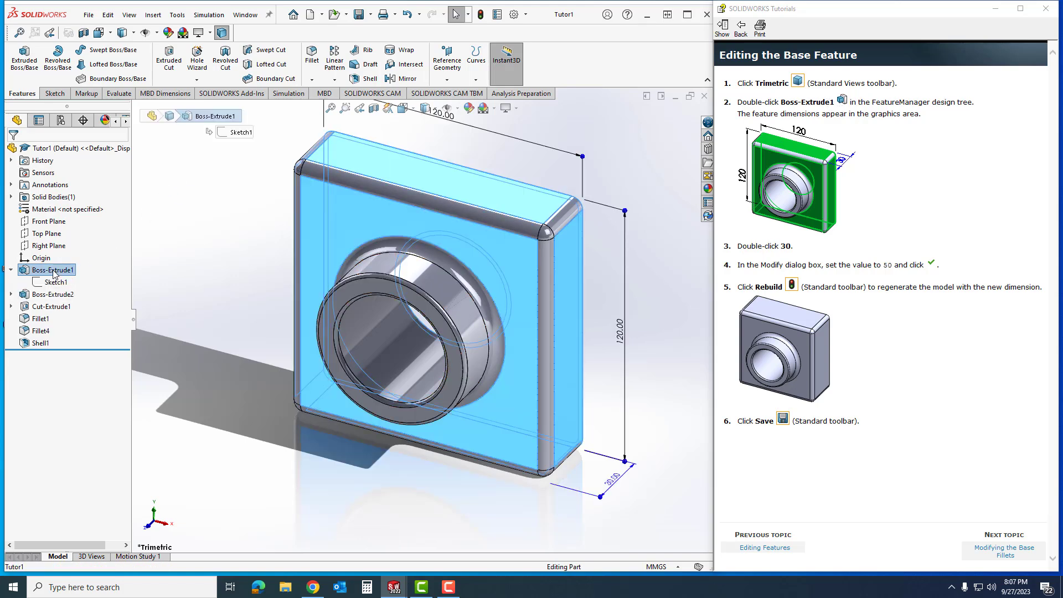
scroll(624, 249, "up", 1)
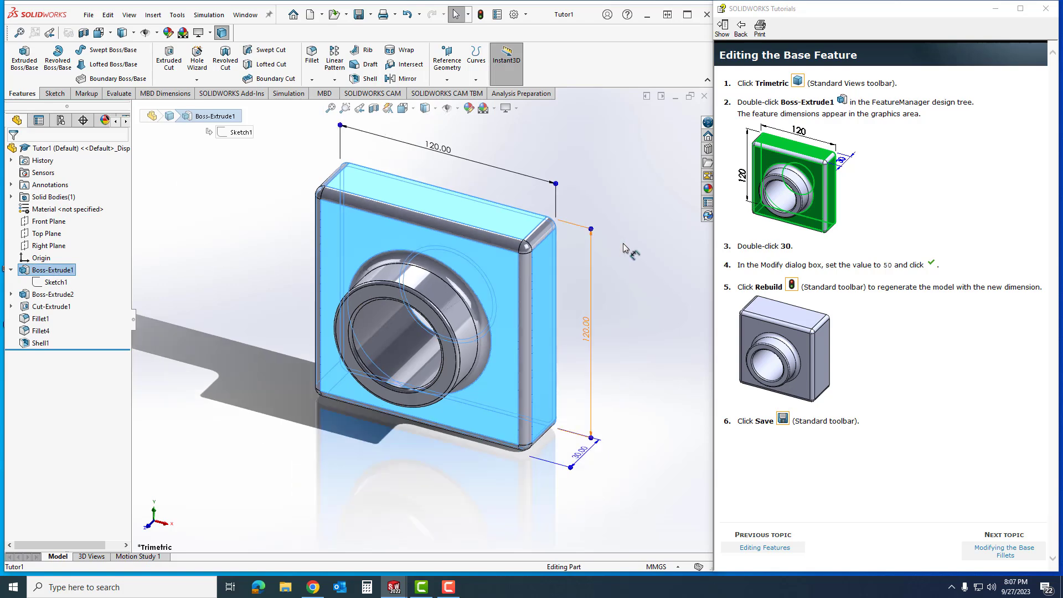
scroll(590, 157, "down", 1)
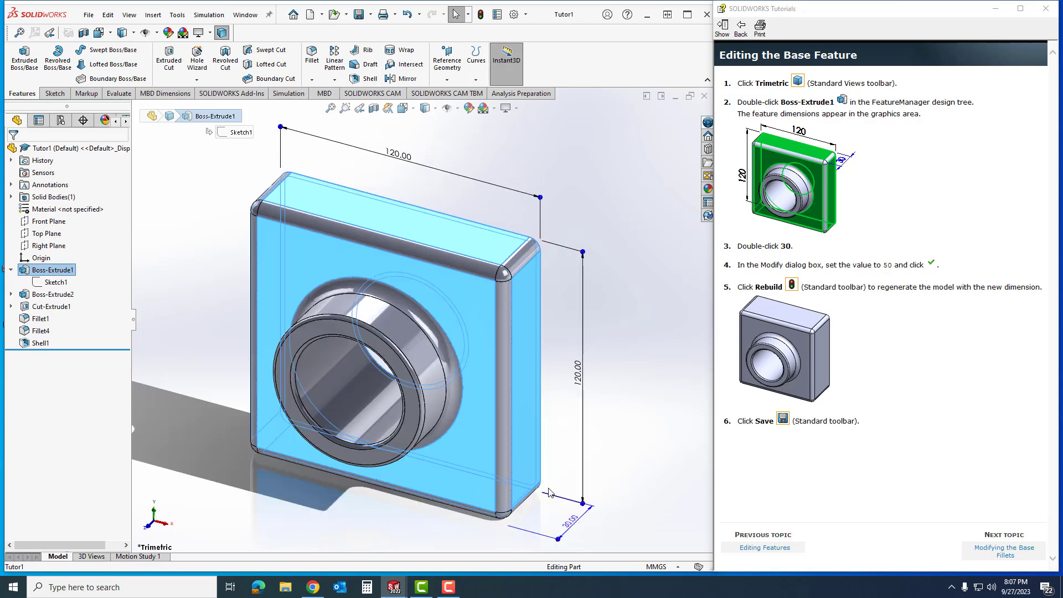
double_click(570, 521)
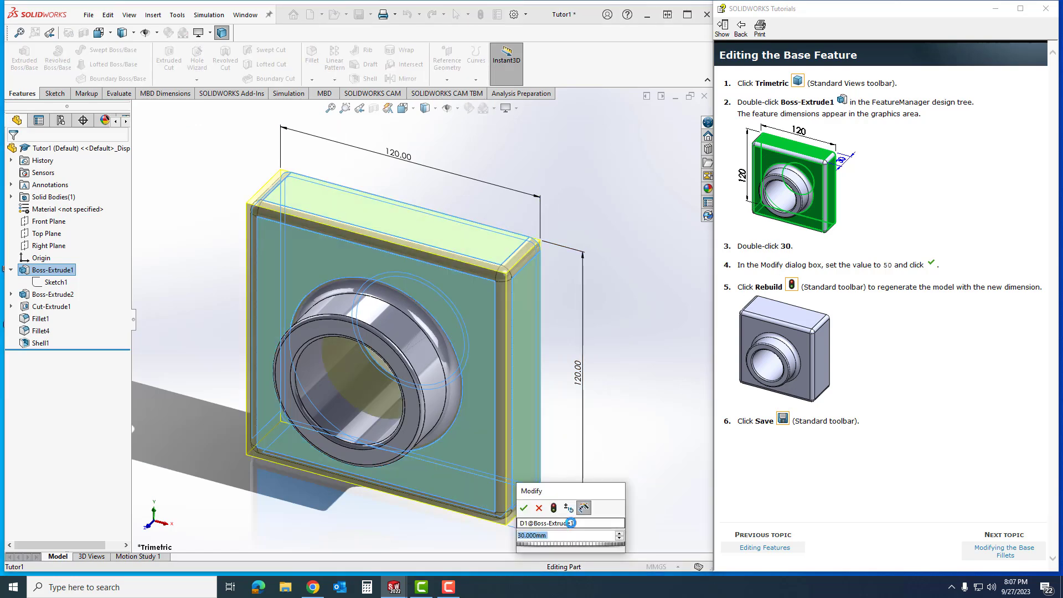
type("50")
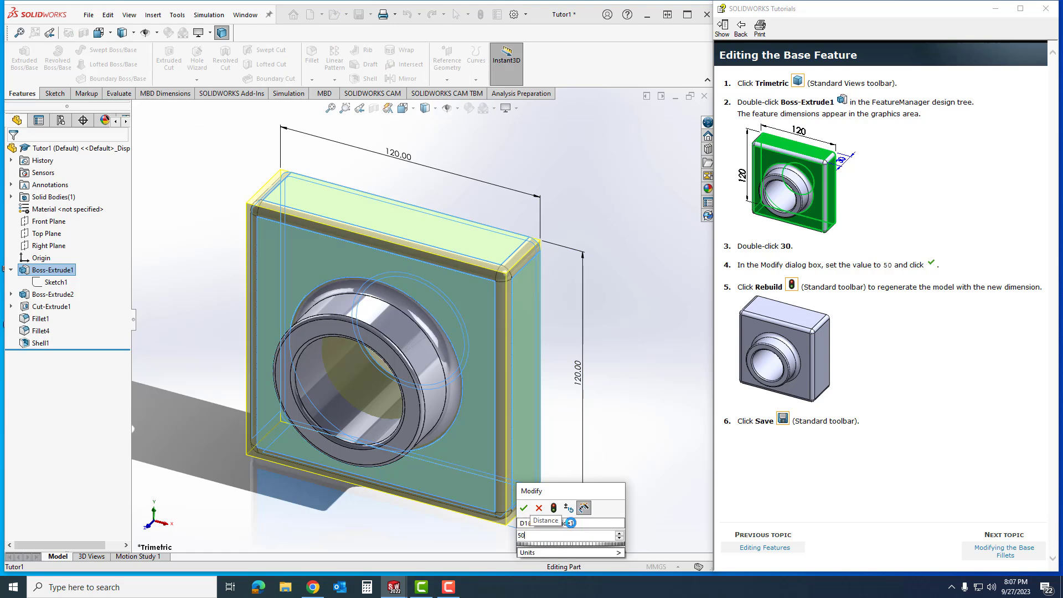
left_click(523, 508)
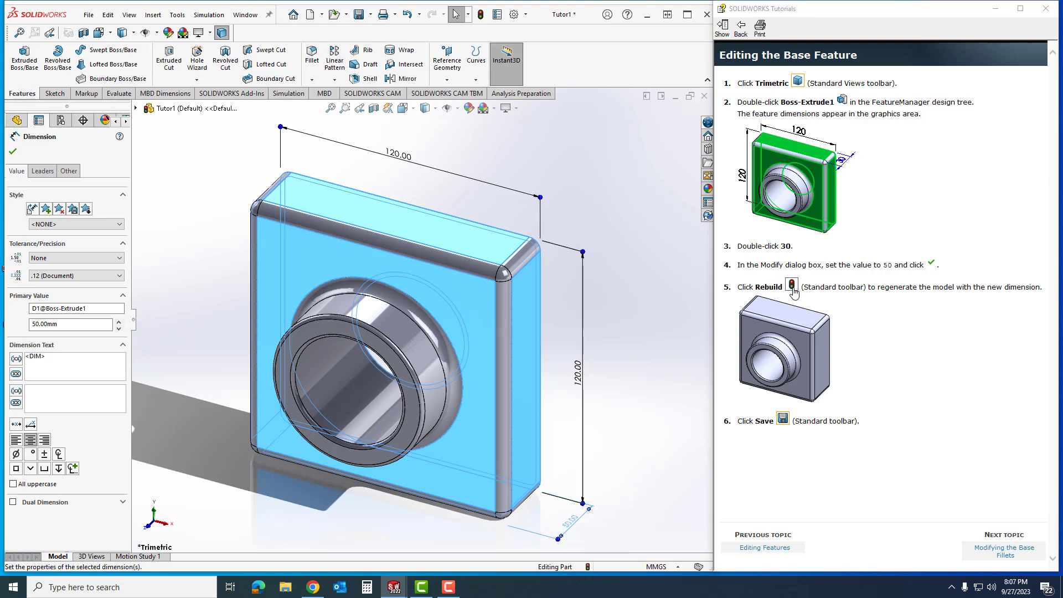
left_click(481, 15)
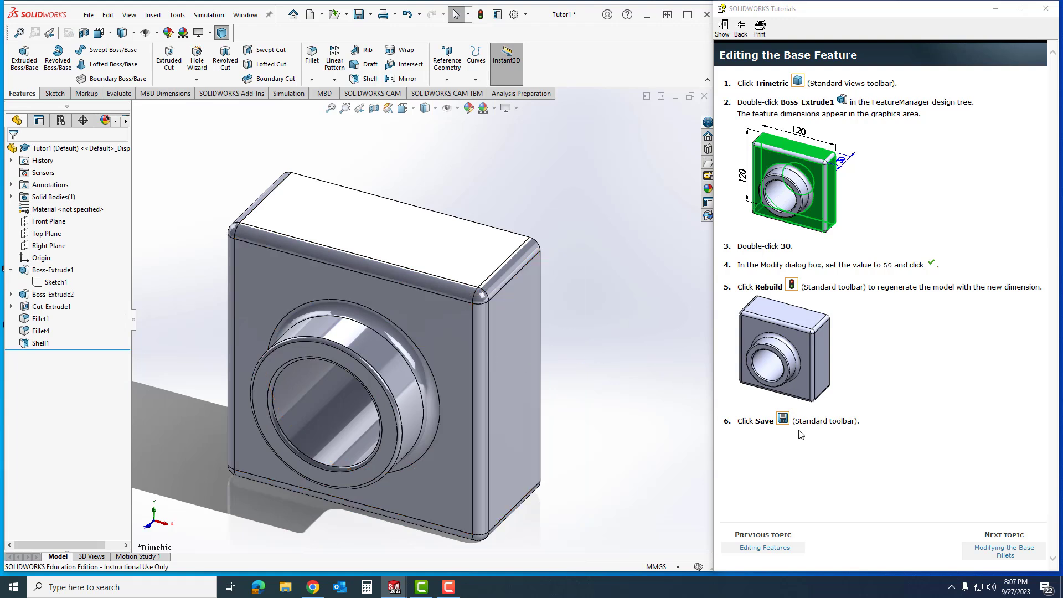
left_click(357, 17)
Step: Following the Modifying the Base Fillets topic, edit Fillet1 and remove Face<1> from its items to fillet
left_click(990, 552)
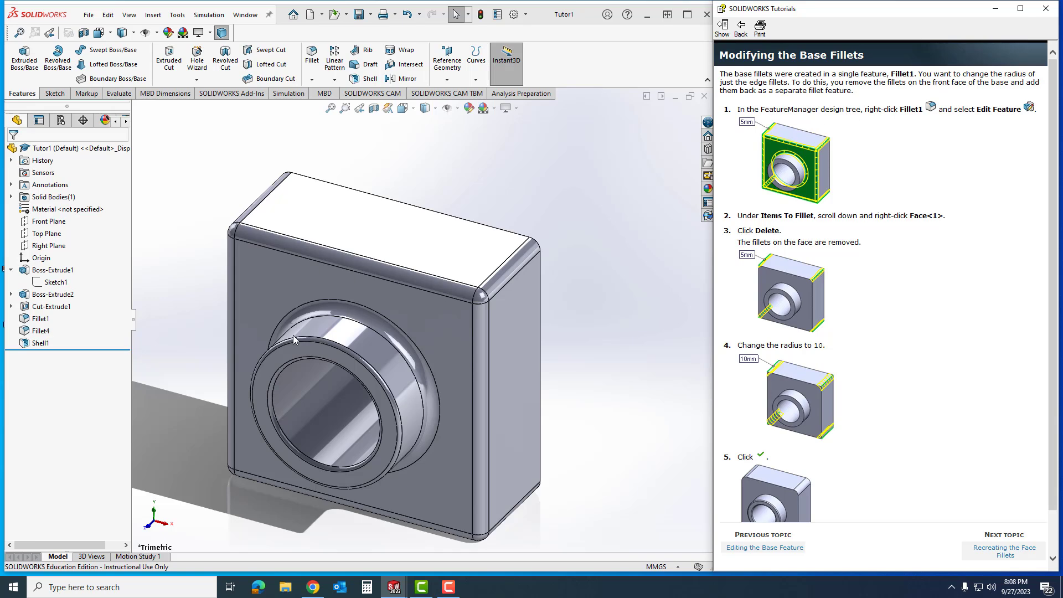
left_click(43, 322)
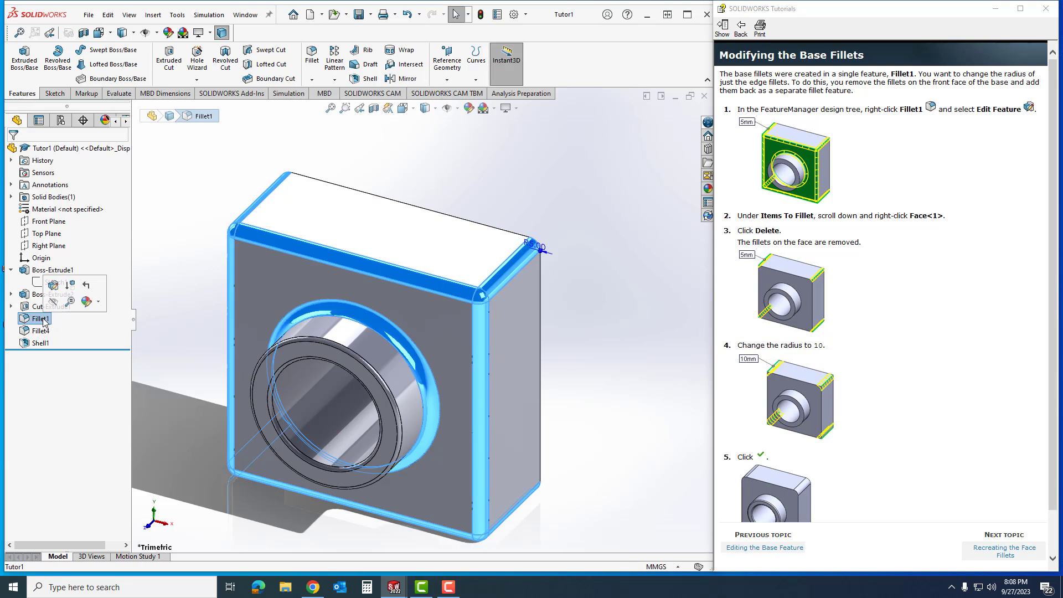
left_click(53, 285)
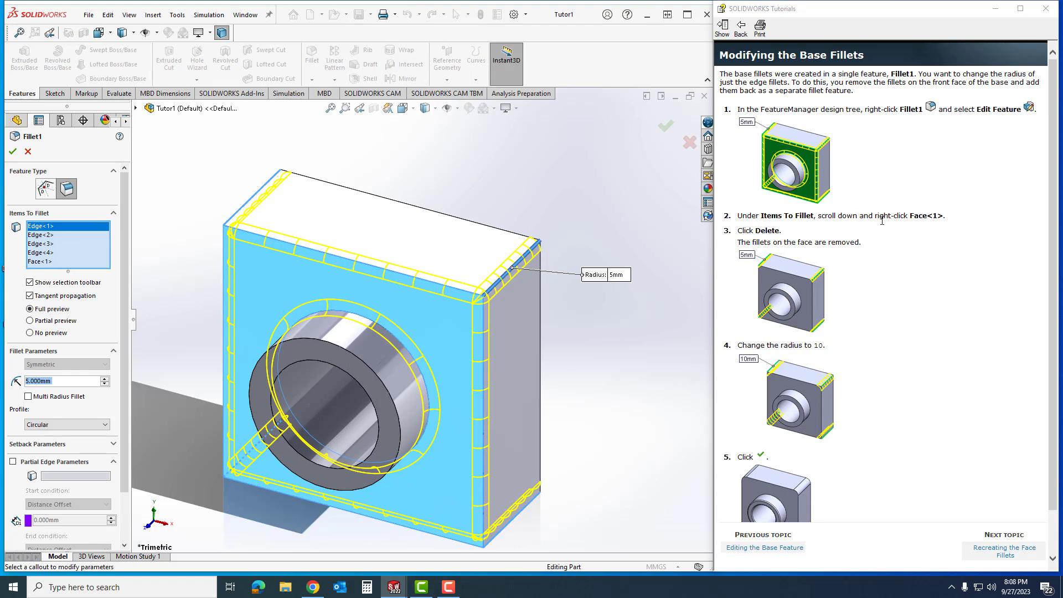
left_click(46, 262)
right_click(45, 262)
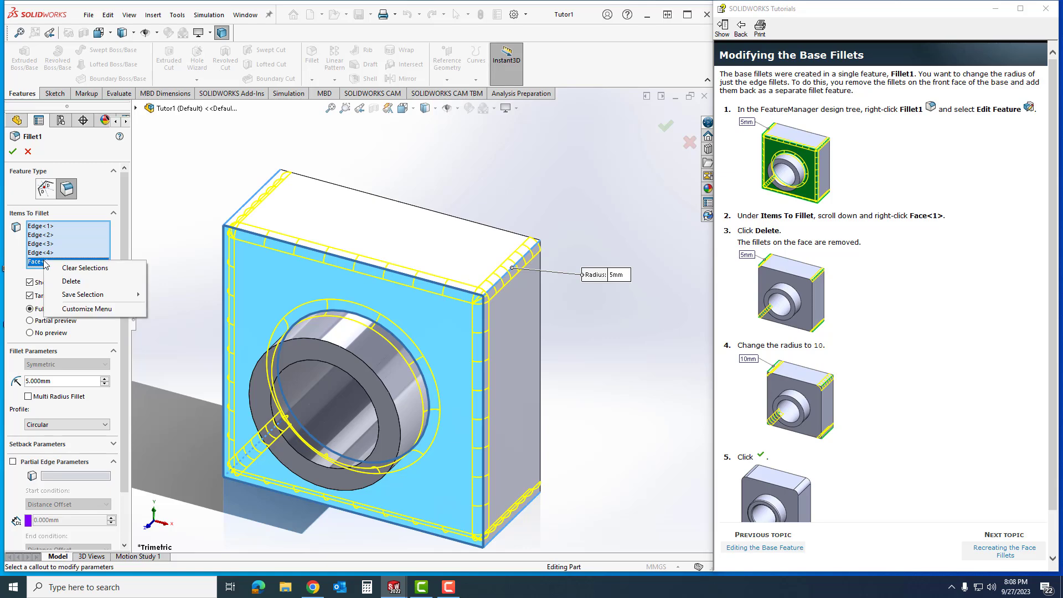
left_click(71, 281)
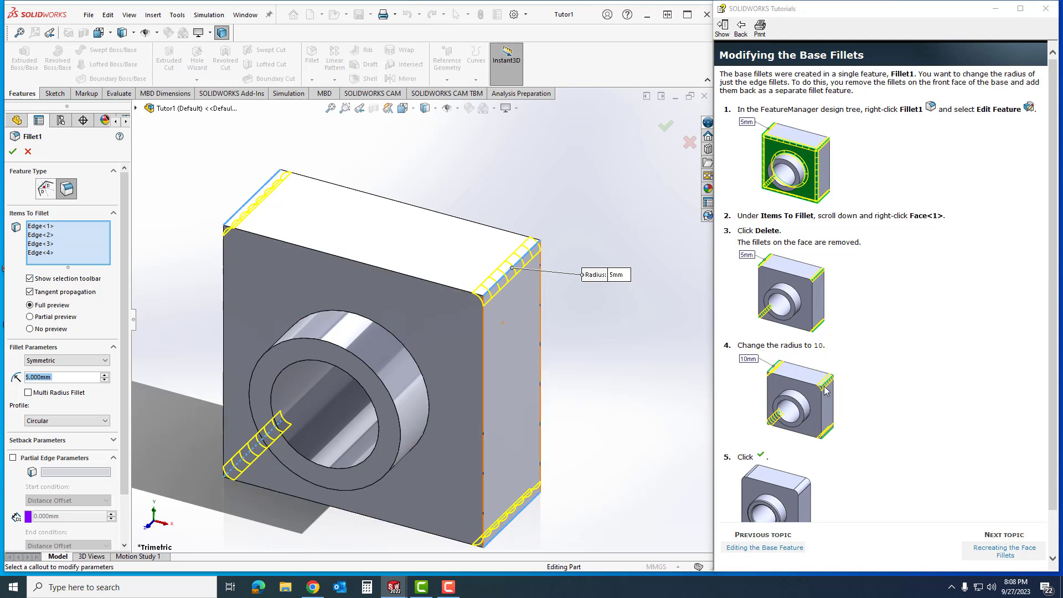
Step: Set the radius of Fillet1's four remaining edge fillets to 10 mm and accept the feature
left_click(60, 379)
type("10.")
key("Return")
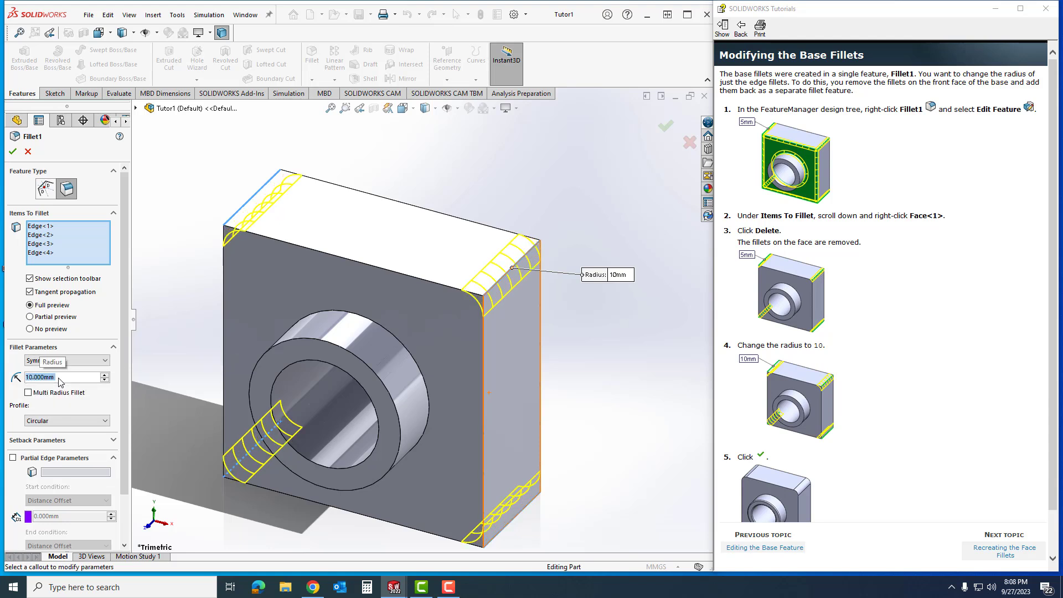
scroll(916, 377, "down", 2)
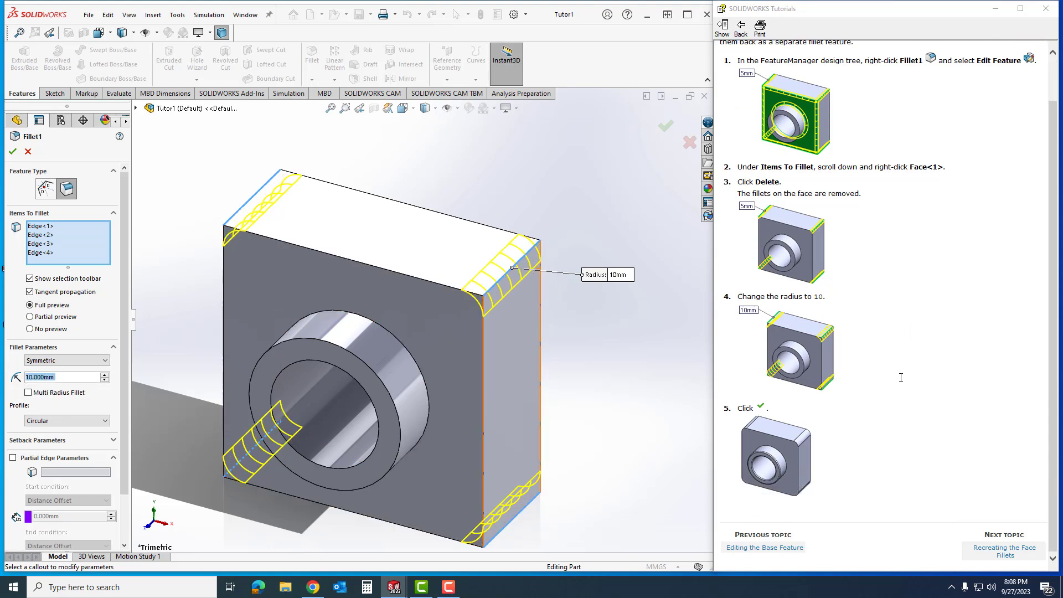
left_click(14, 151)
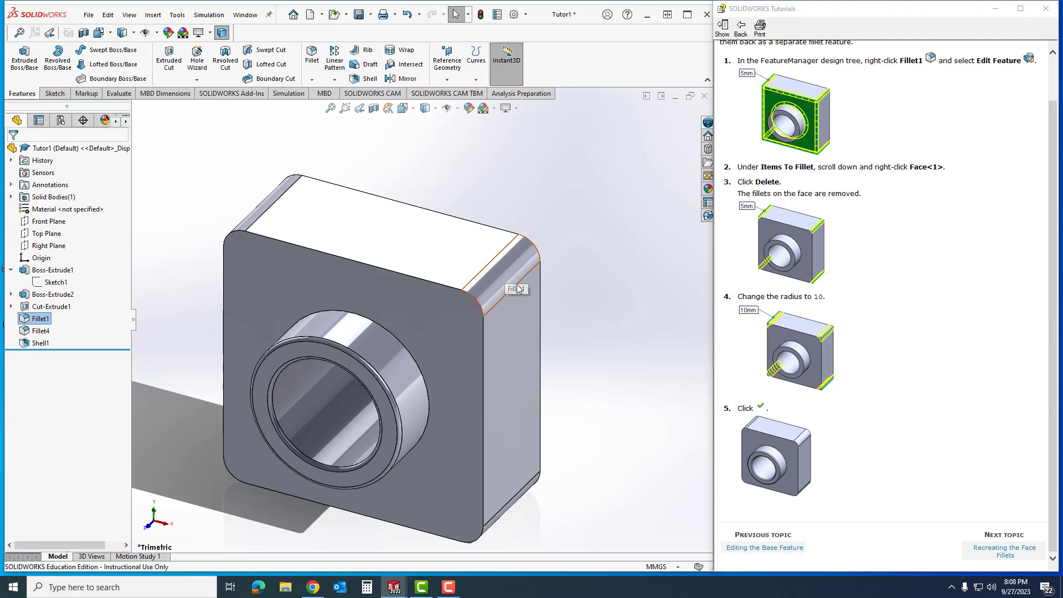
Step: Following the Recreating the Face Fillets topic, roll the model back above Shell1 and fillet the base's front face with a 5 mm radius
left_click(1006, 551)
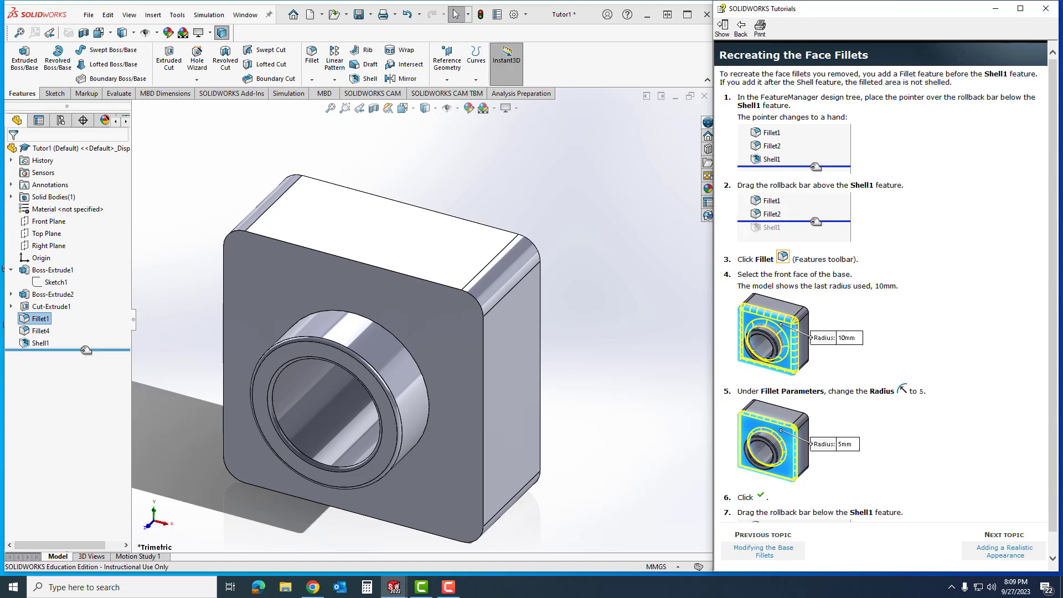
left_click_drag(86, 350, 91, 342)
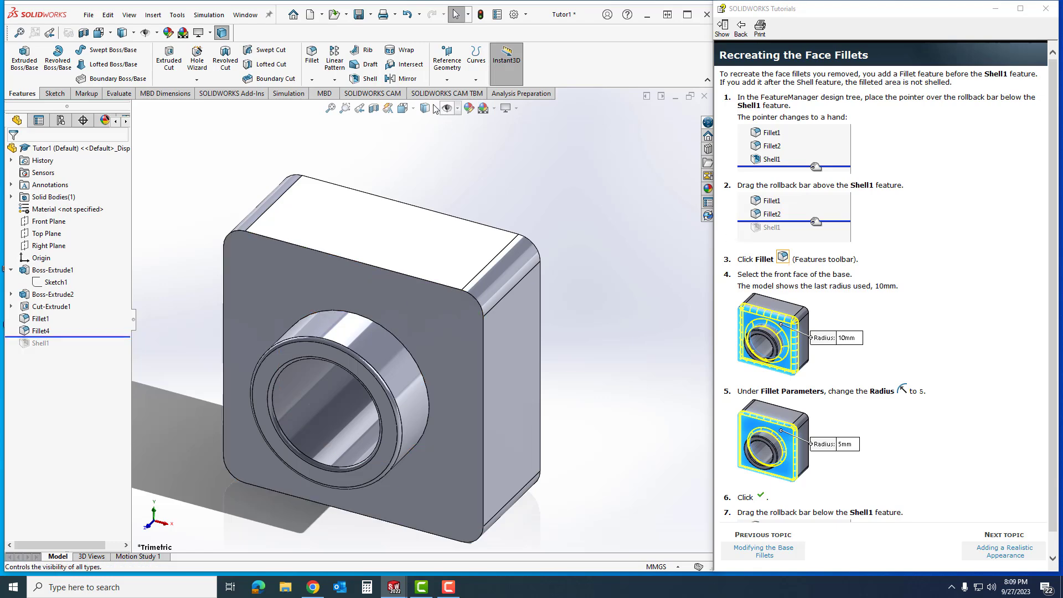
left_click(311, 55)
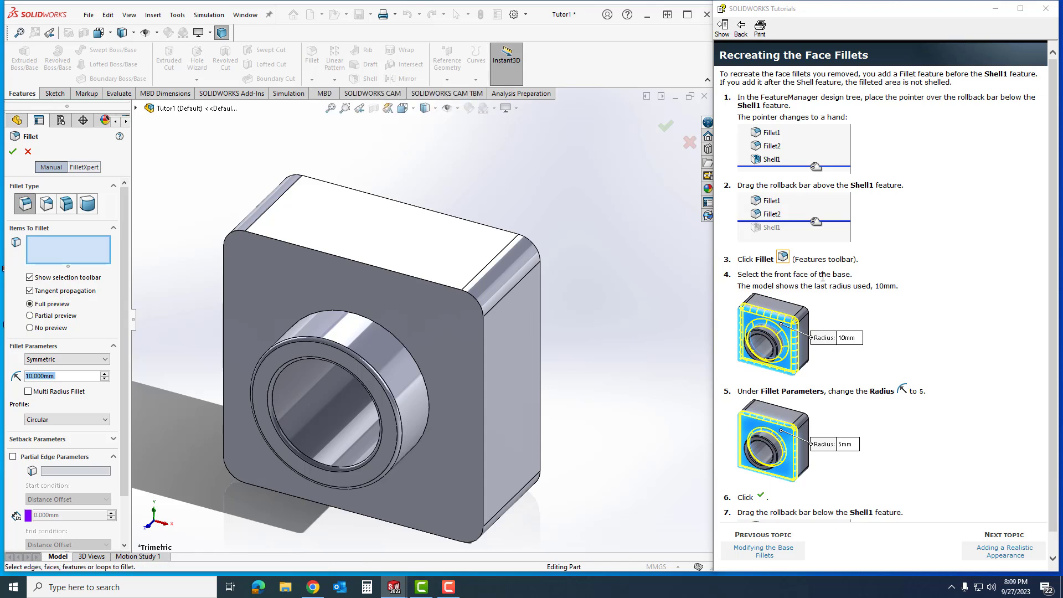
left_click(446, 353)
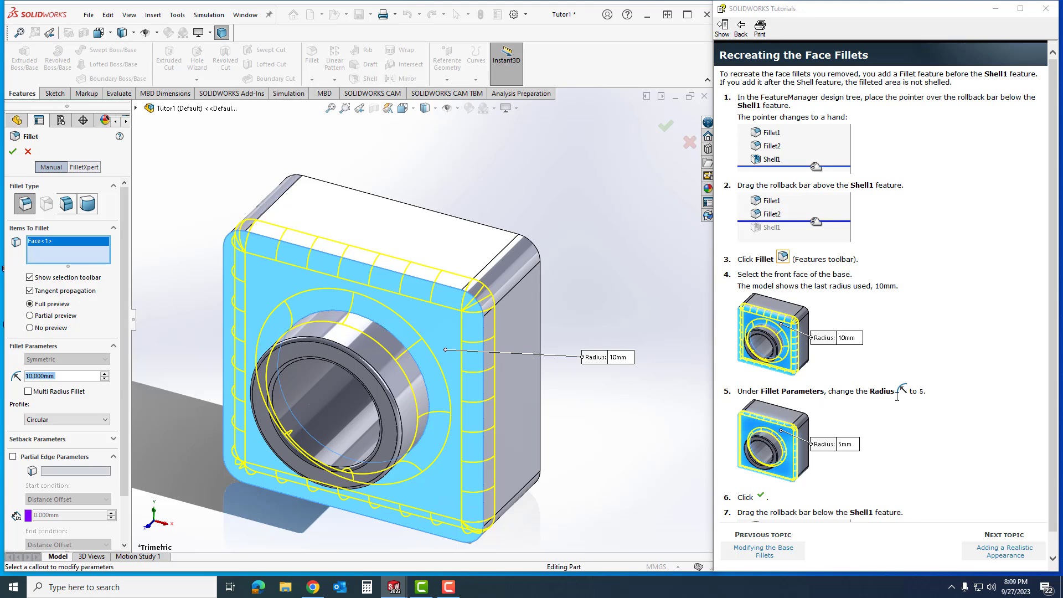
type("5")
key("Return")
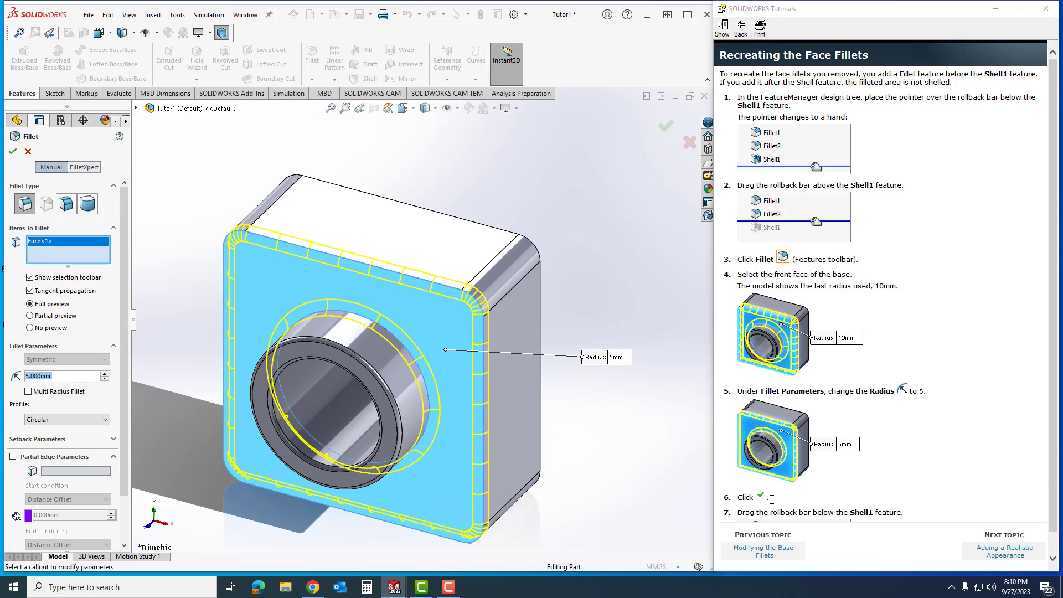
left_click(12, 151)
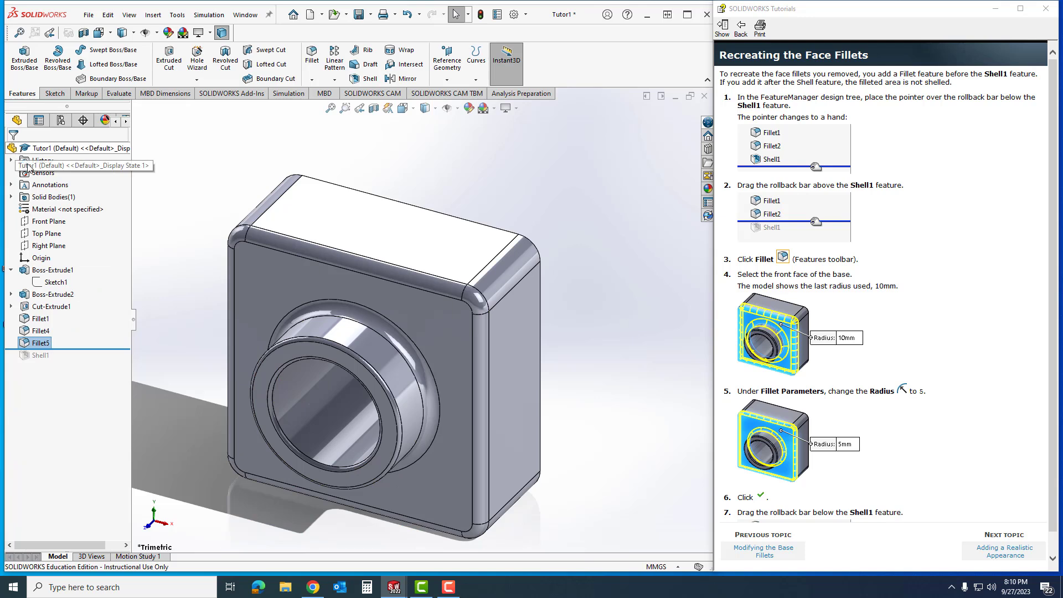
Step: Roll the model forward to below Shell1 so the shell includes the recreated face fillet
scroll(839, 514, "down", 1)
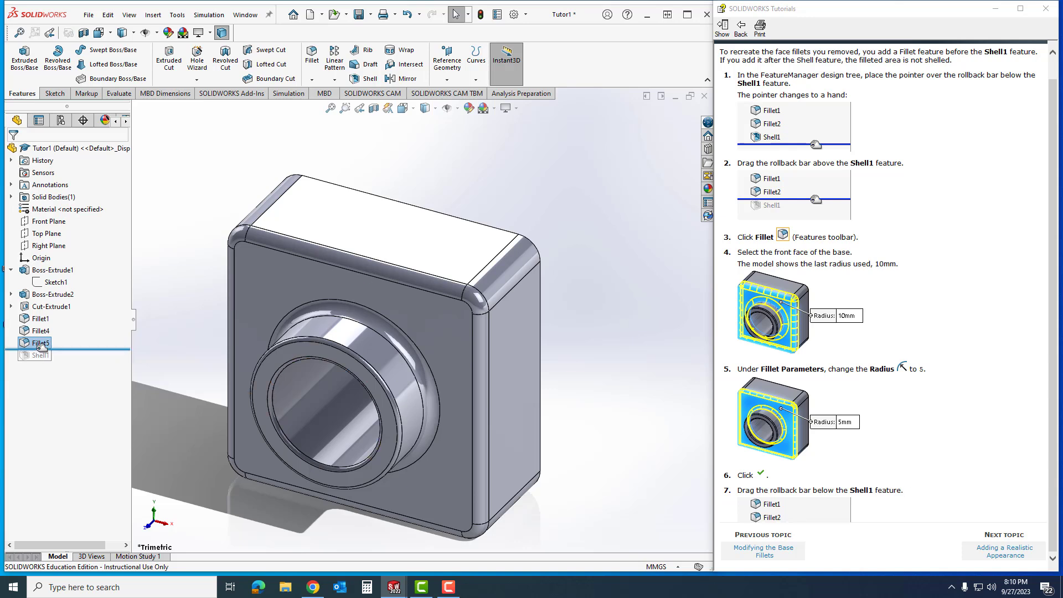
left_click_drag(77, 346, 75, 360)
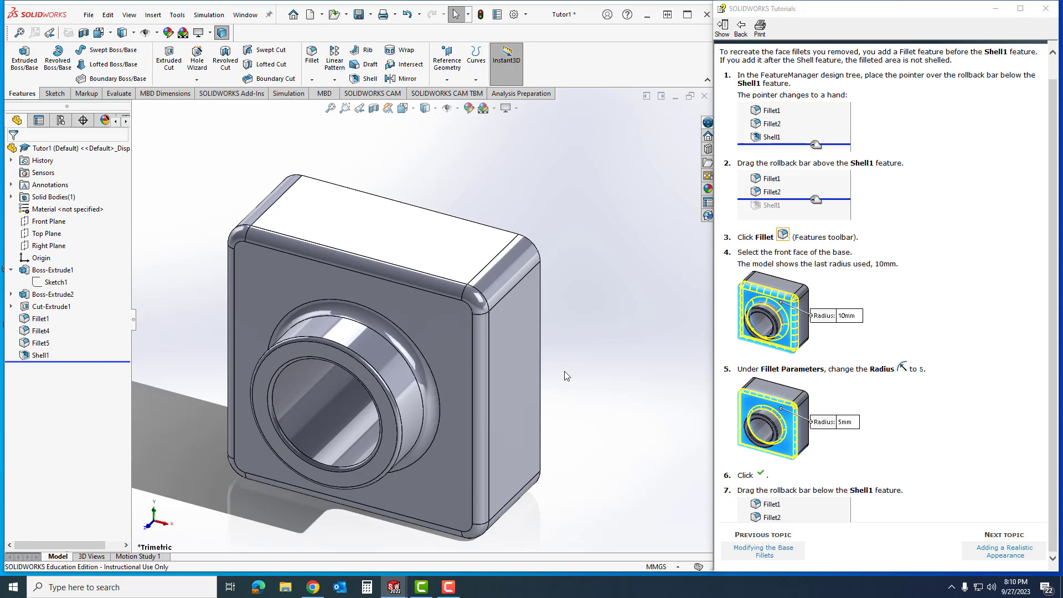
middle_click_drag(386, 243, 511, 280)
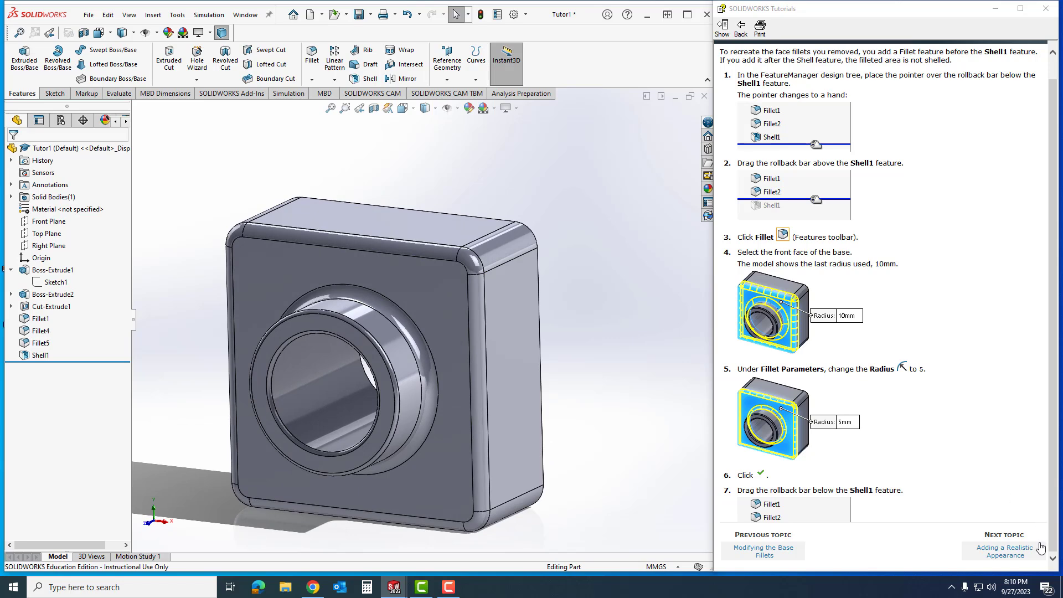
Step: Advance the tutorial to the Adding a Realistic Appearance topic and set the model's display style to Shaded
left_click(1006, 555)
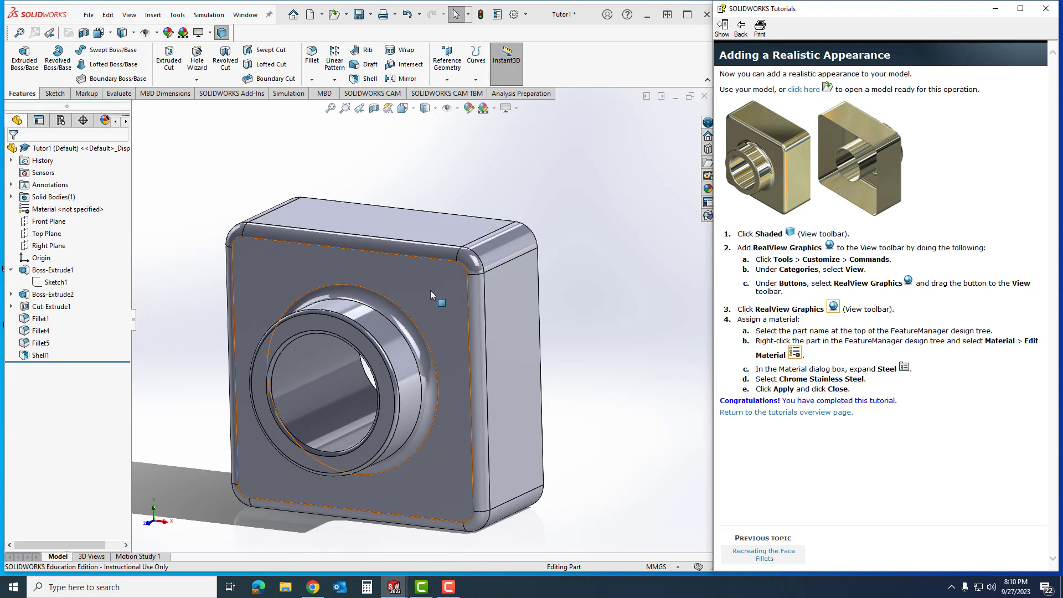
middle_click_drag(447, 288, 583, 302)
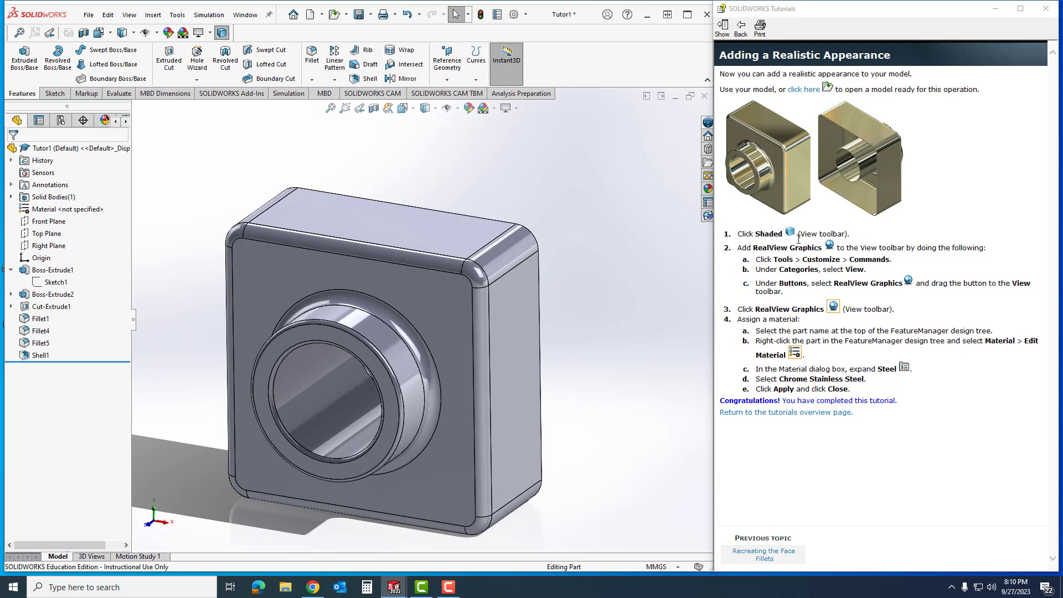
mouse_move(425, 109)
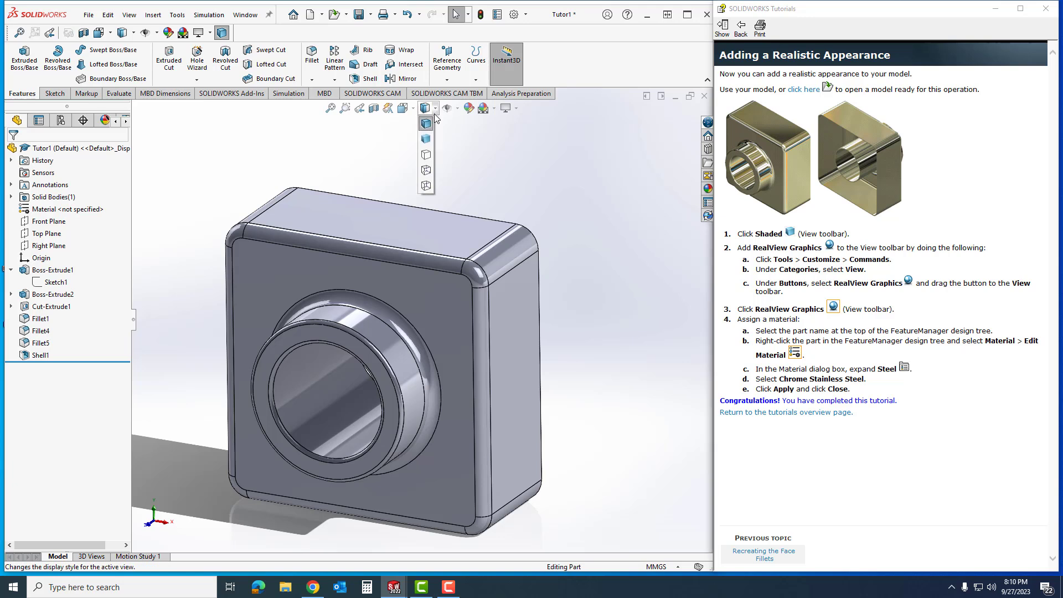
left_click(426, 141)
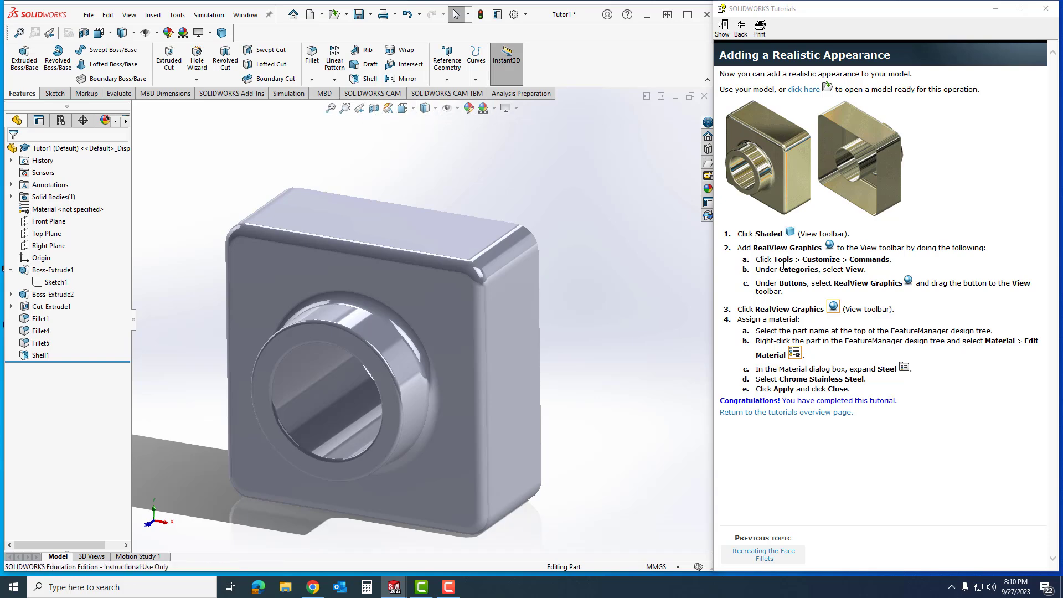
Step: Customize the View toolbar above the model by adding the RealView Graphics command from the View category, and toggle RealView Graphics off
left_click(178, 17)
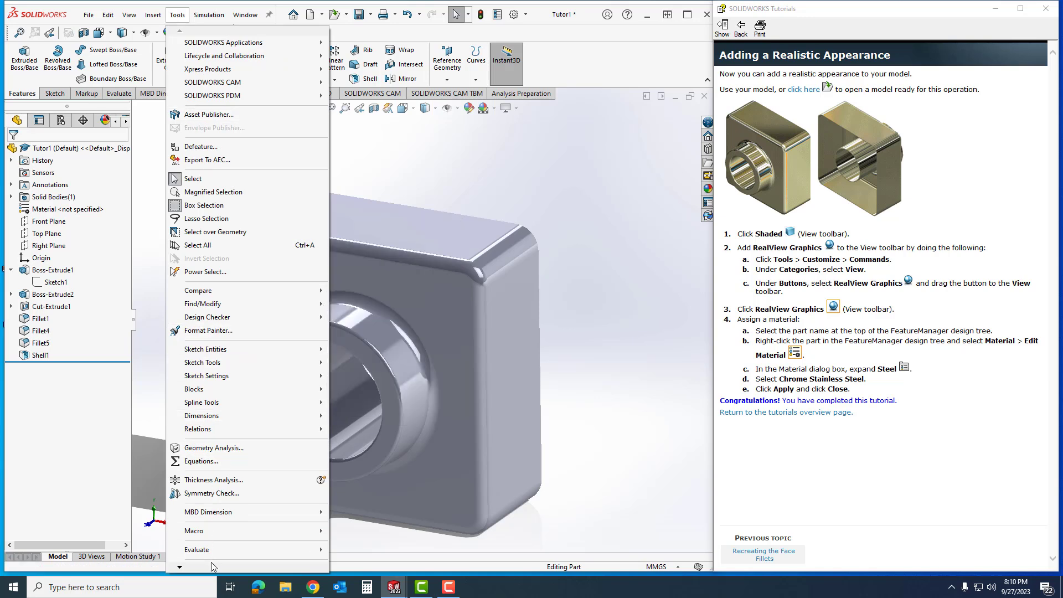
mouse_move(211, 563)
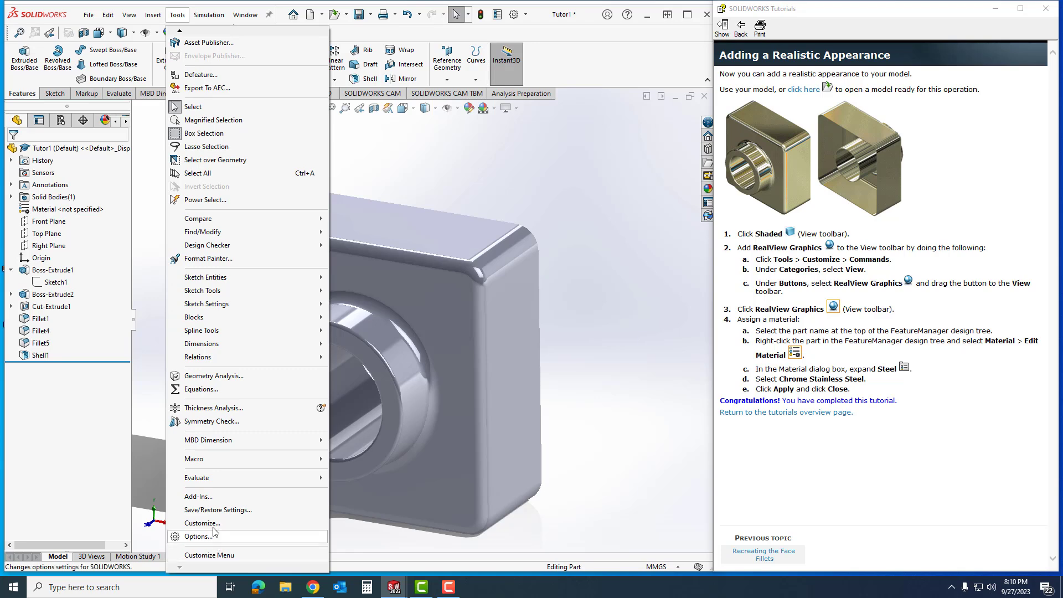
left_click(213, 526)
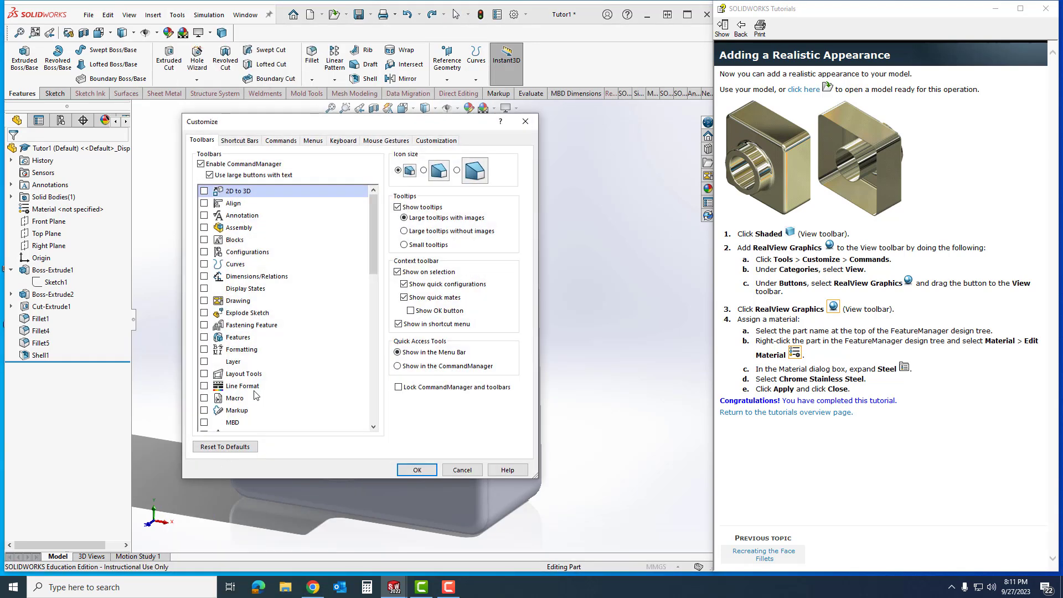
left_click(276, 143)
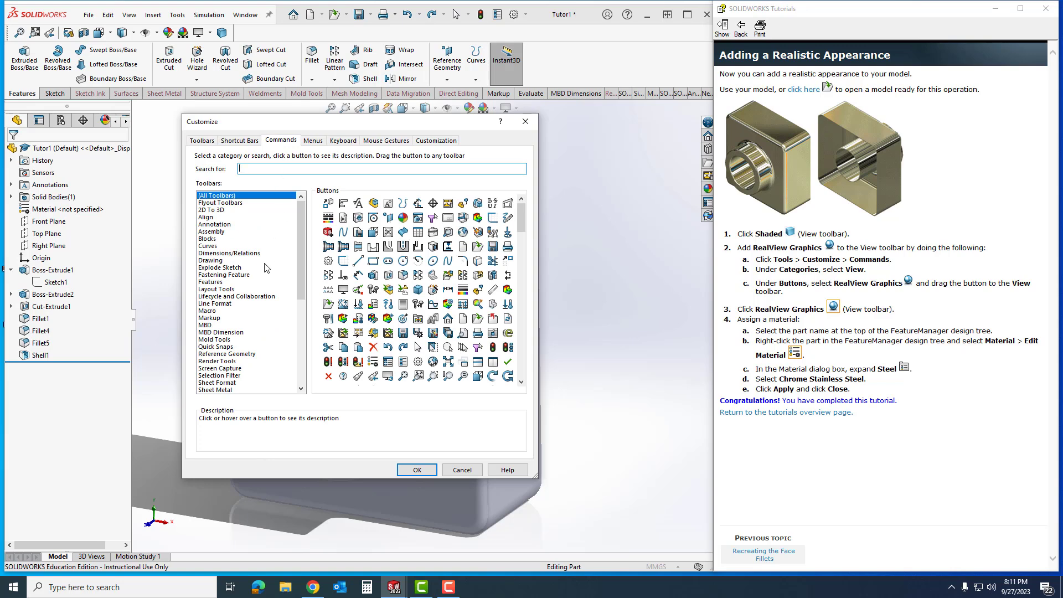
scroll(260, 316, "down", 1)
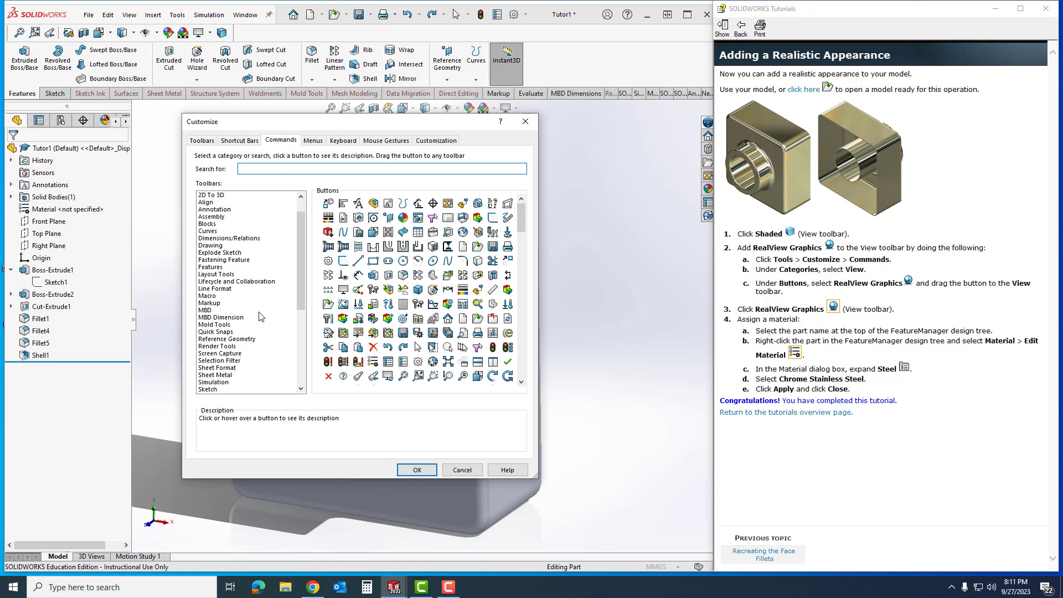
scroll(260, 316, "down", 7)
left_click(214, 383)
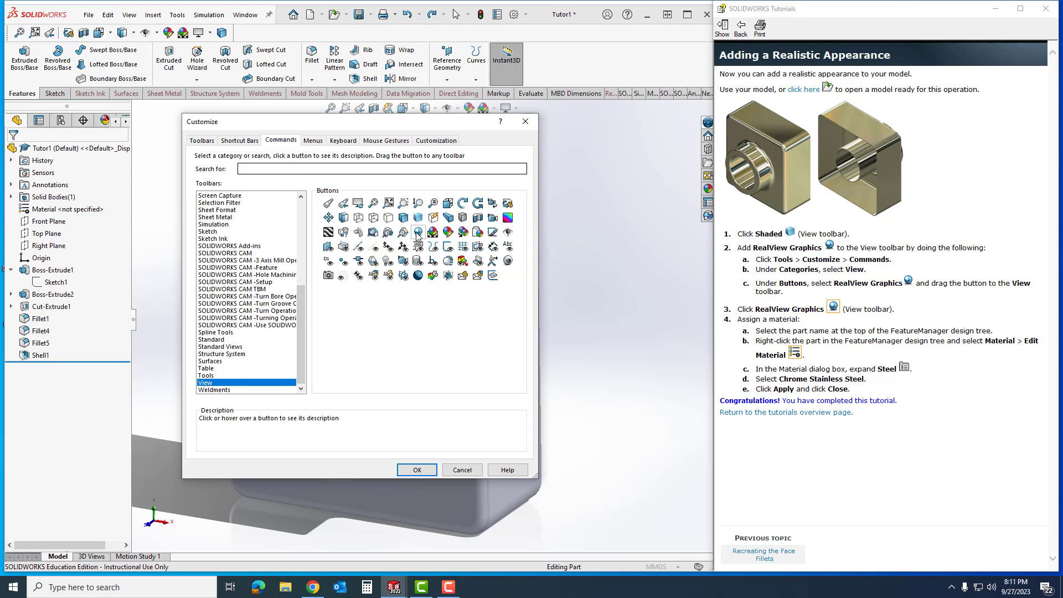
left_click_drag(417, 234, 462, 109)
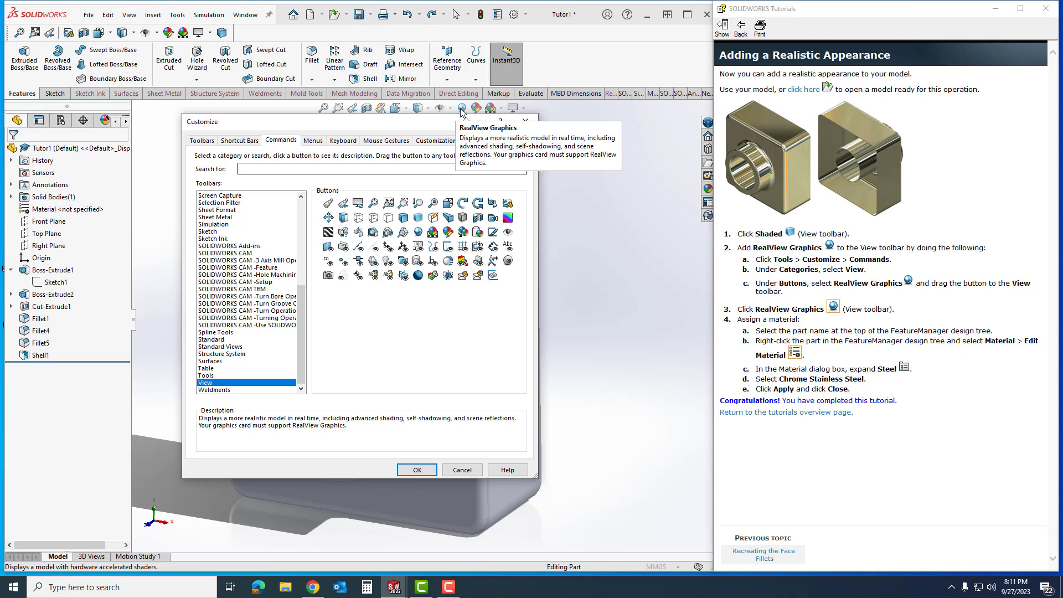
left_click(416, 469)
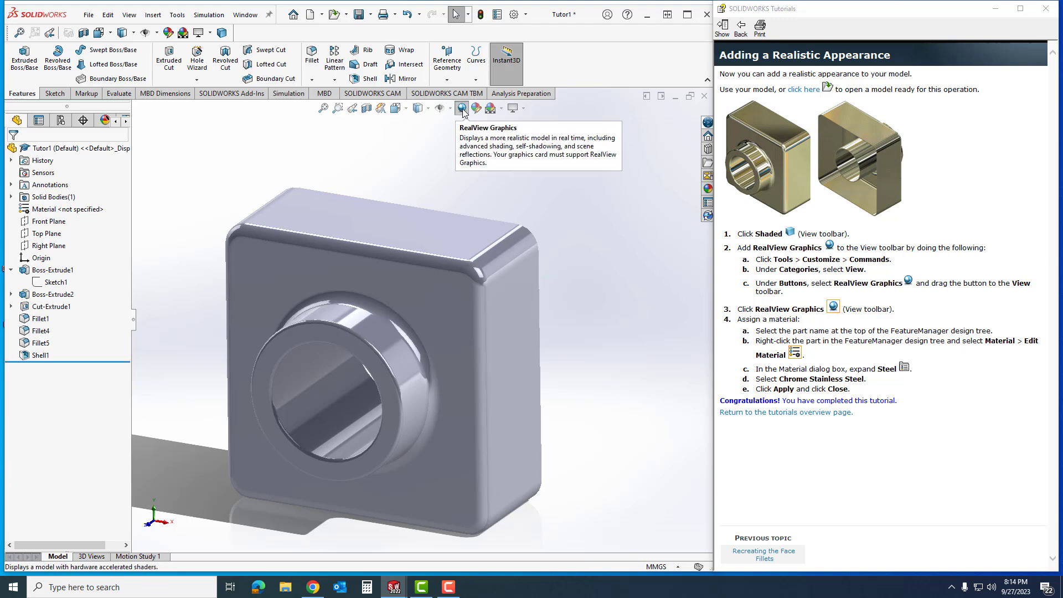
left_click(463, 109)
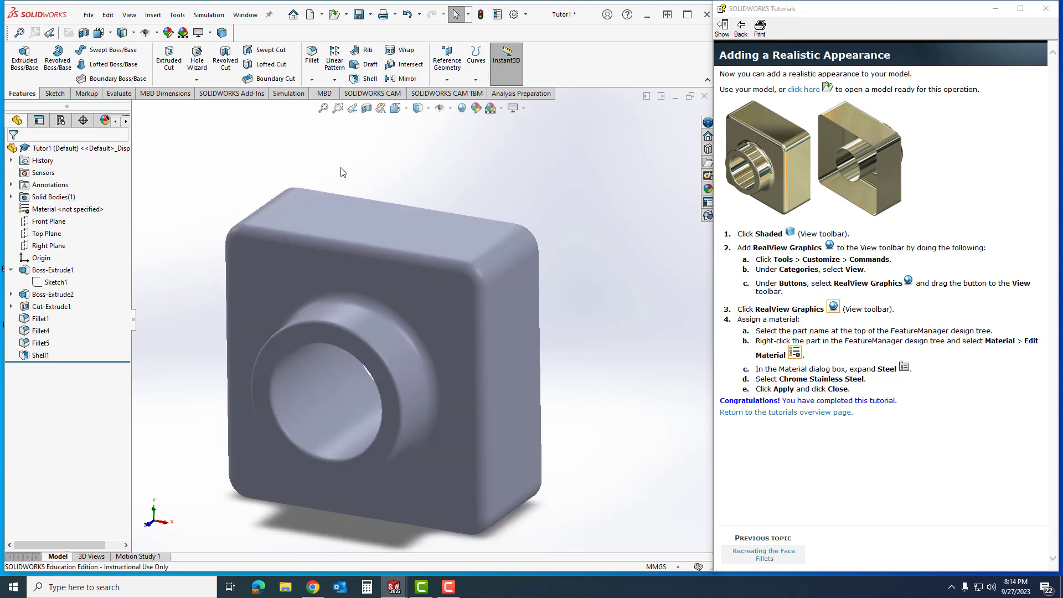
Step: Assign the Chrome Stainless Steel material from the Steel category to the Tutor1 part
left_click(82, 149)
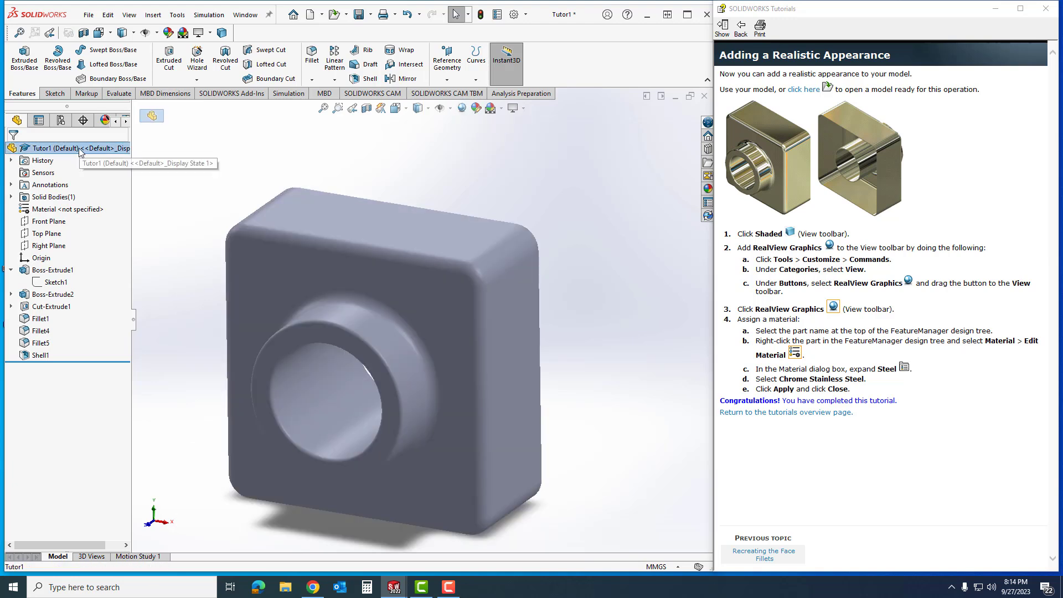
right_click(81, 151)
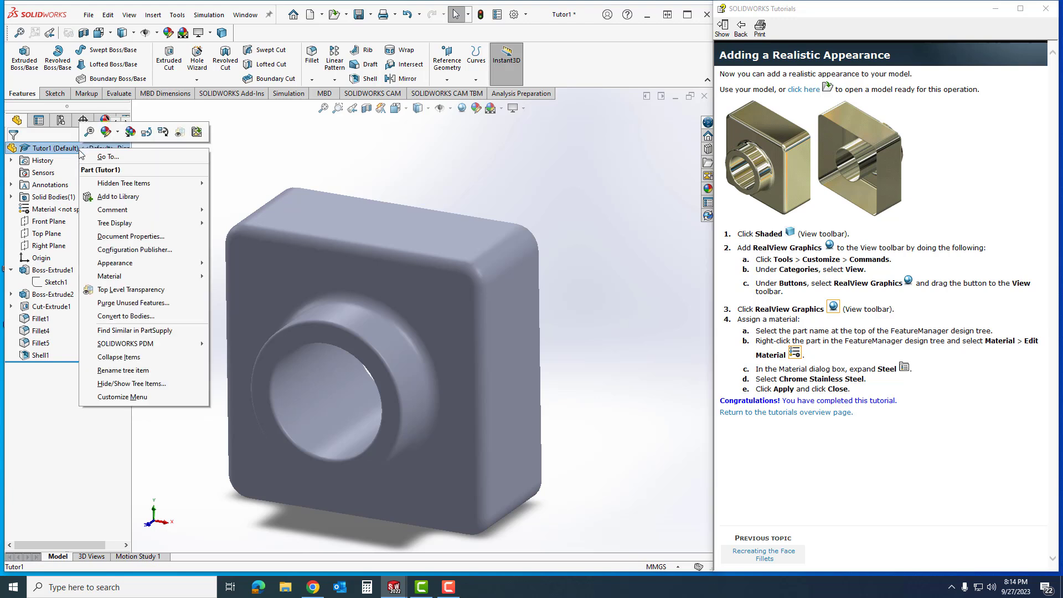
mouse_move(183, 276)
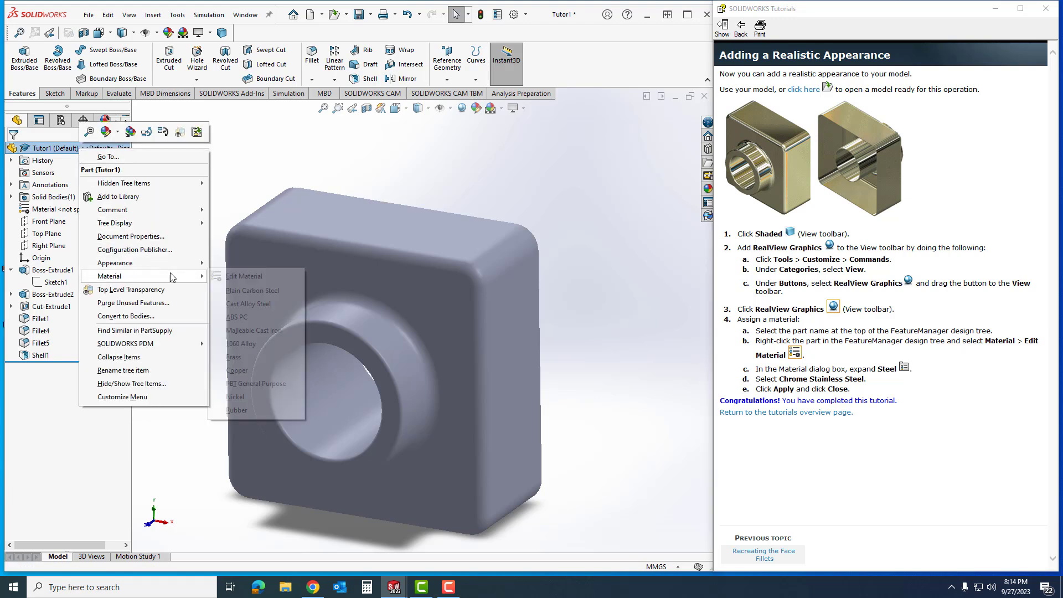
left_click(238, 276)
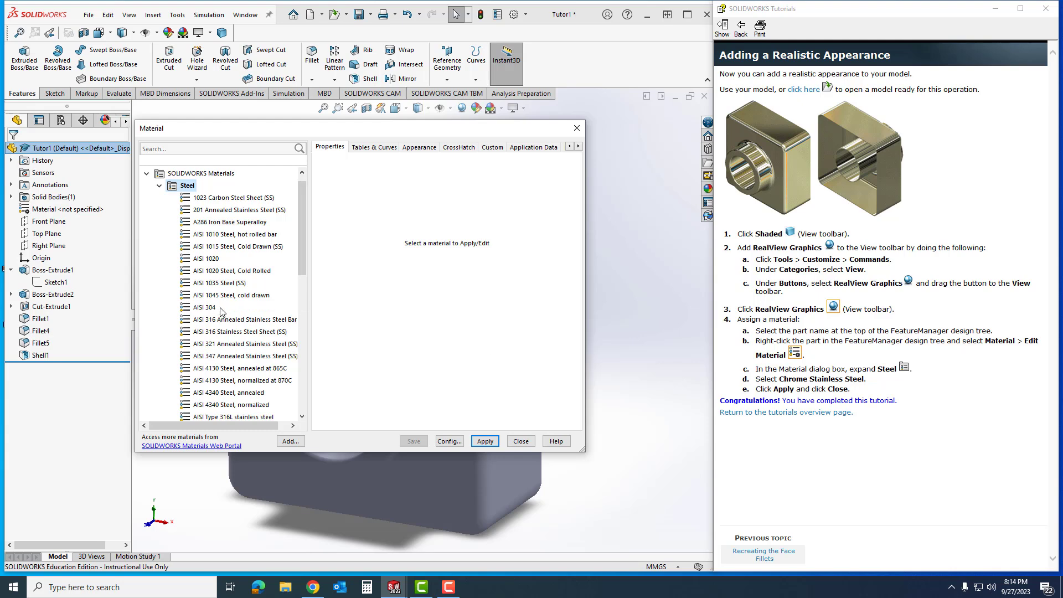
scroll(220, 310, "down", 4)
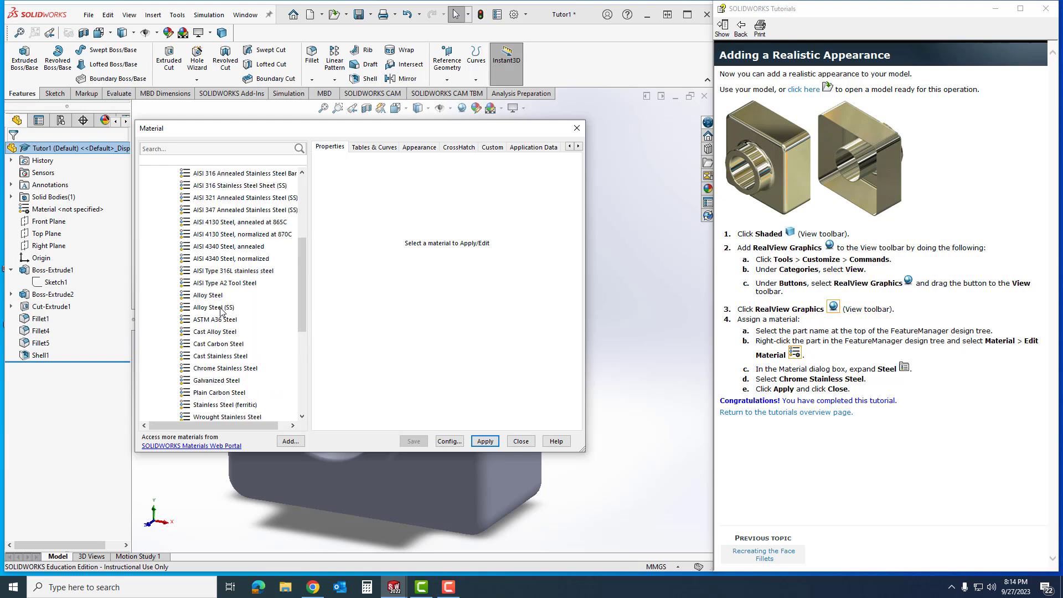
left_click(239, 369)
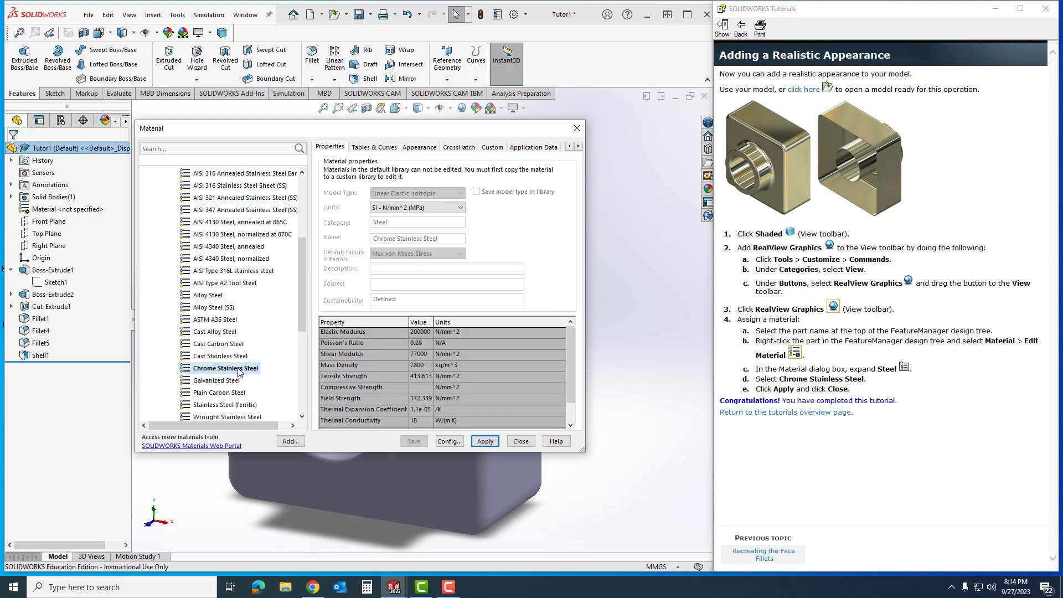
left_click(486, 442)
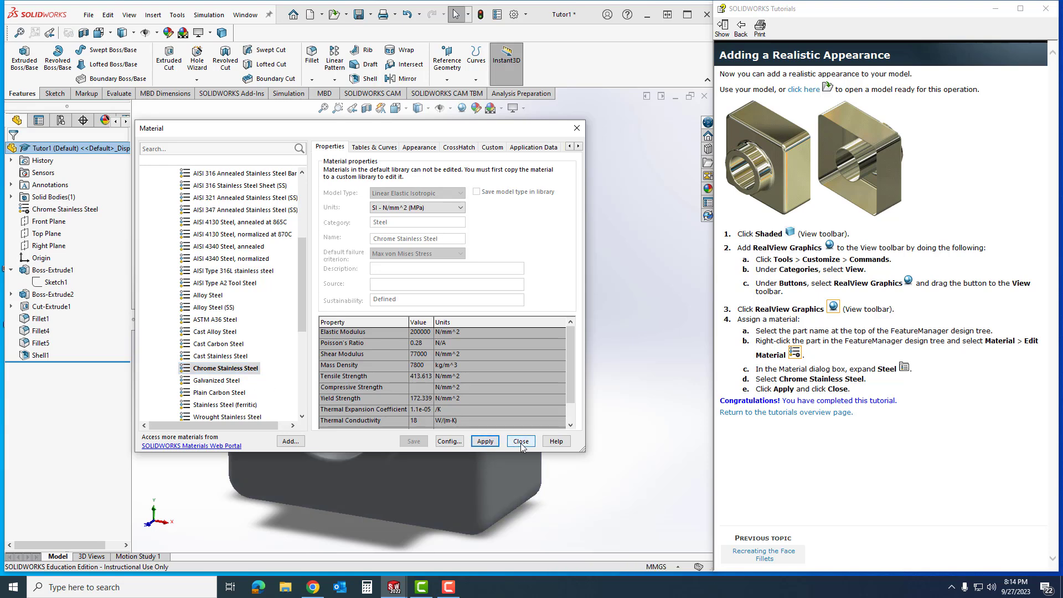
left_click(521, 442)
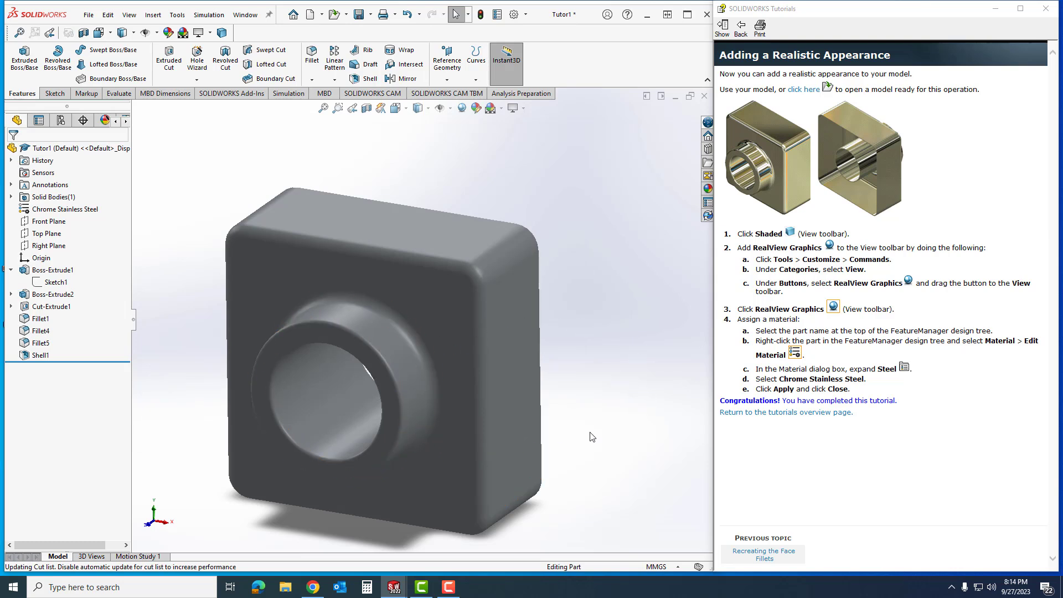
middle_click_drag(545, 323, 613, 304)
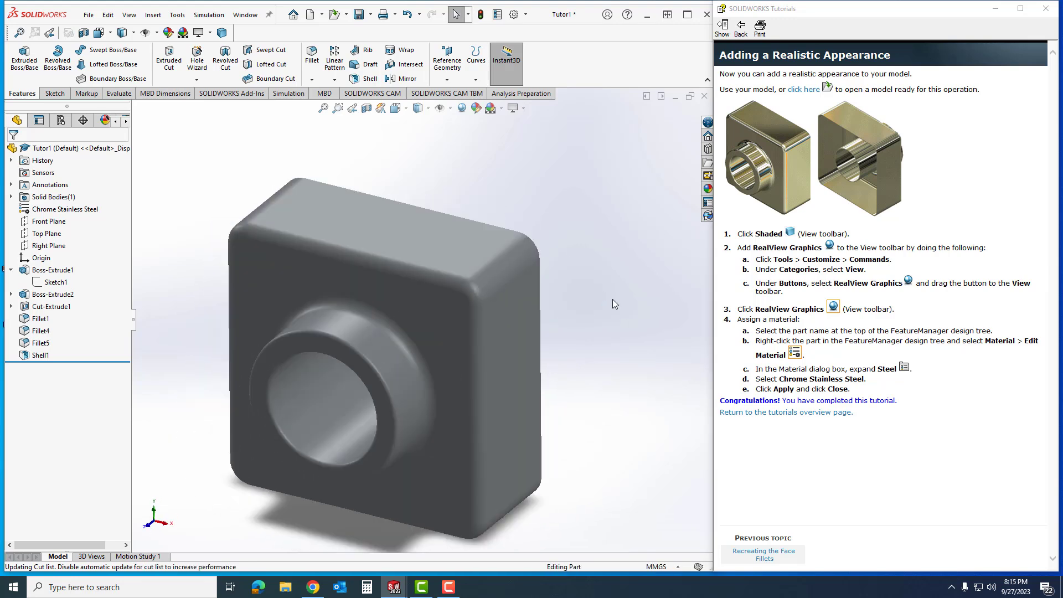